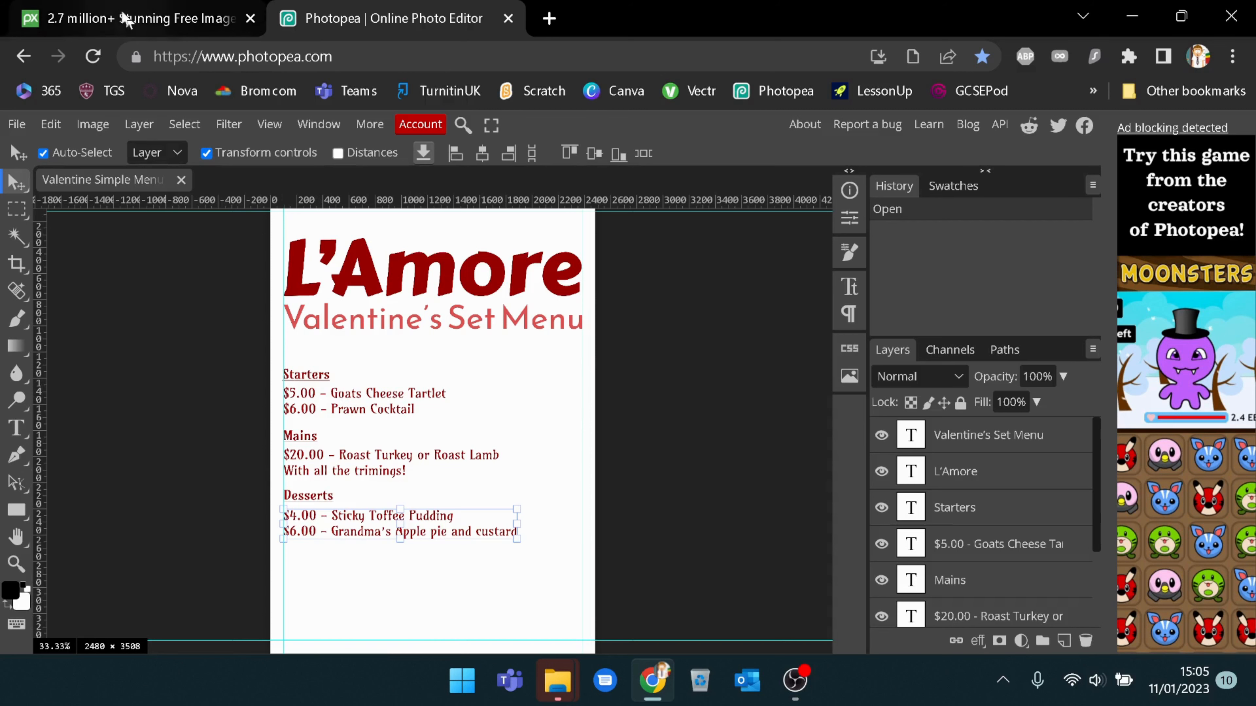
Switch to Pixabay, search the images for "food" and open the spaghetti, tomatoes and basil photo on dark wood.
{"action": "left_click", "coordinate": [88, 32]}
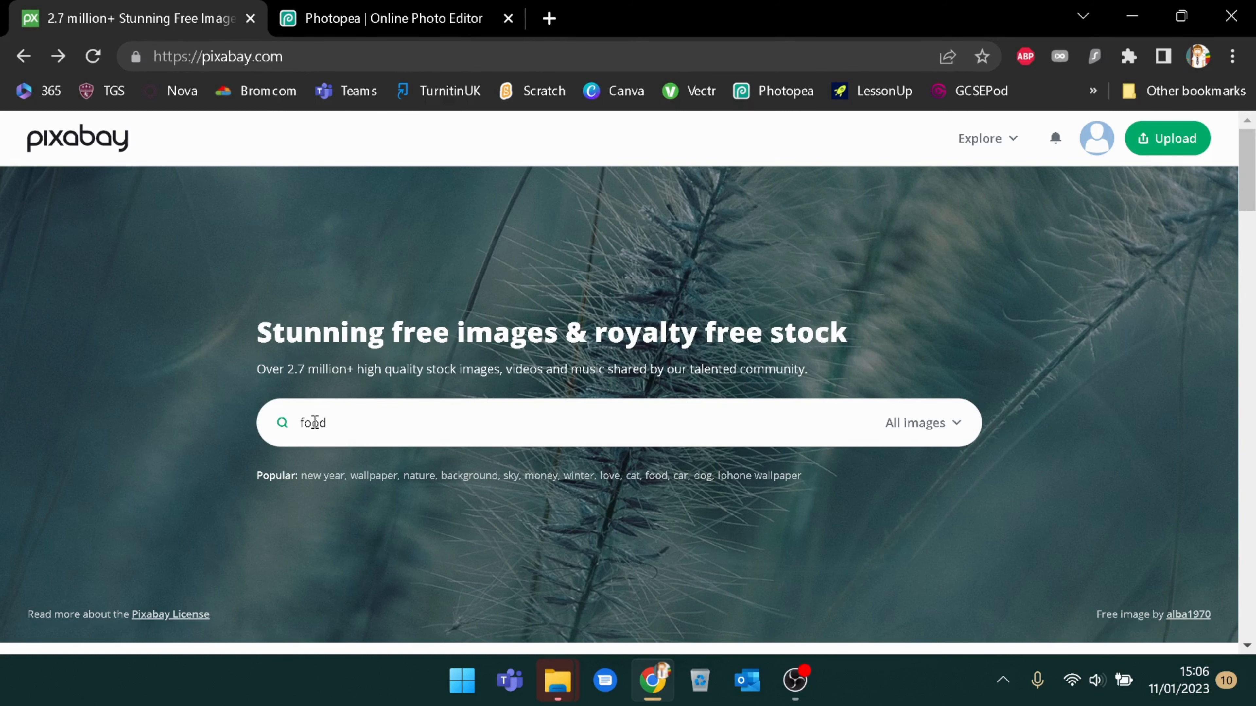
{"action": "left_click", "coordinate": [377, 421]}
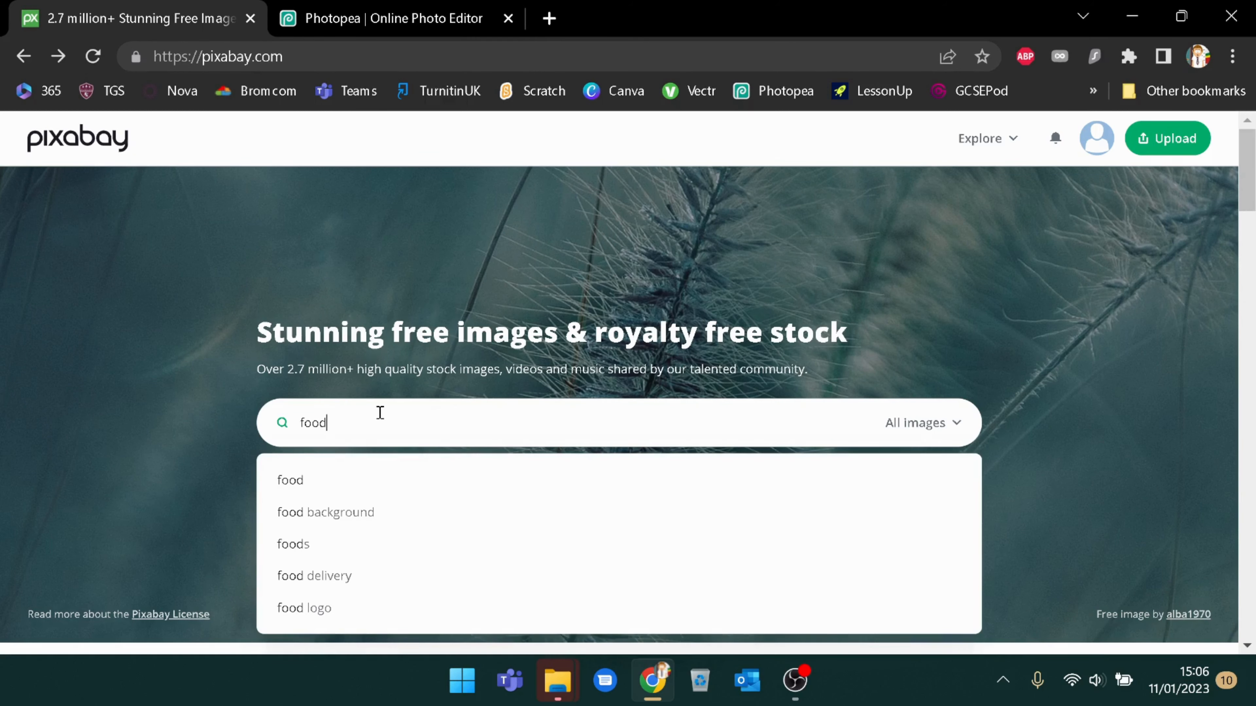
{"action": "key", "text": "Return"}
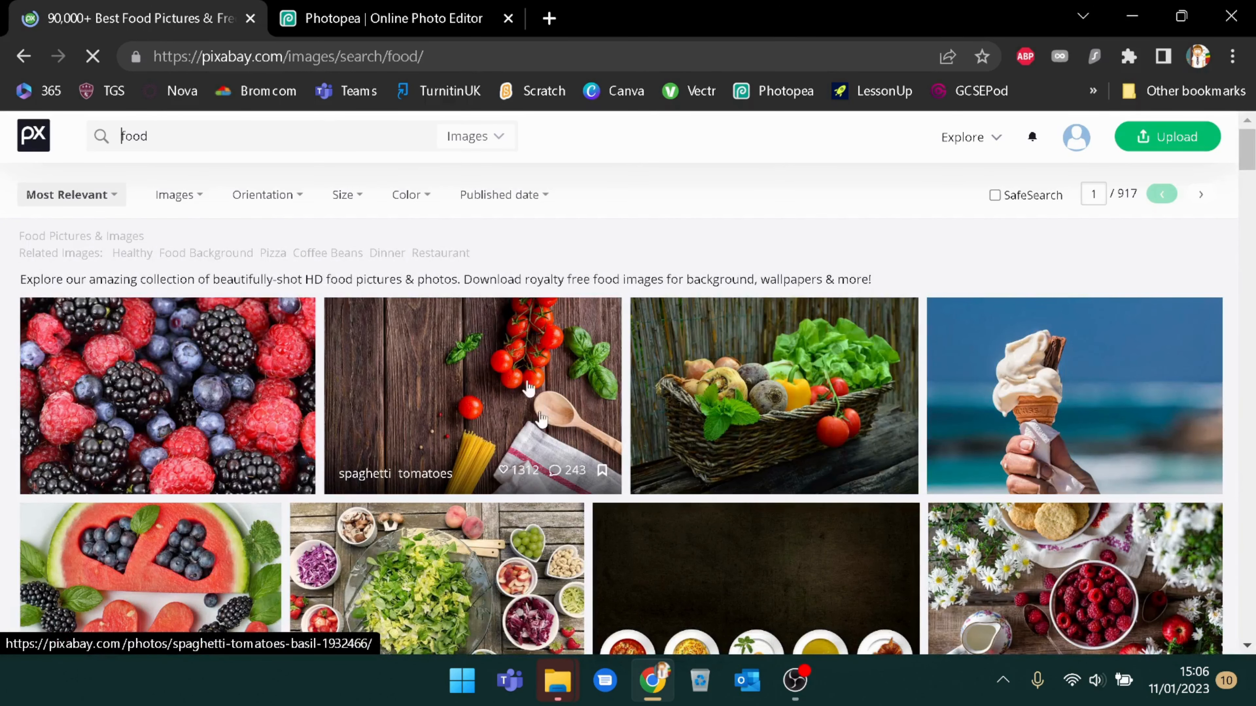
{"action": "left_click", "coordinate": [442, 376]}
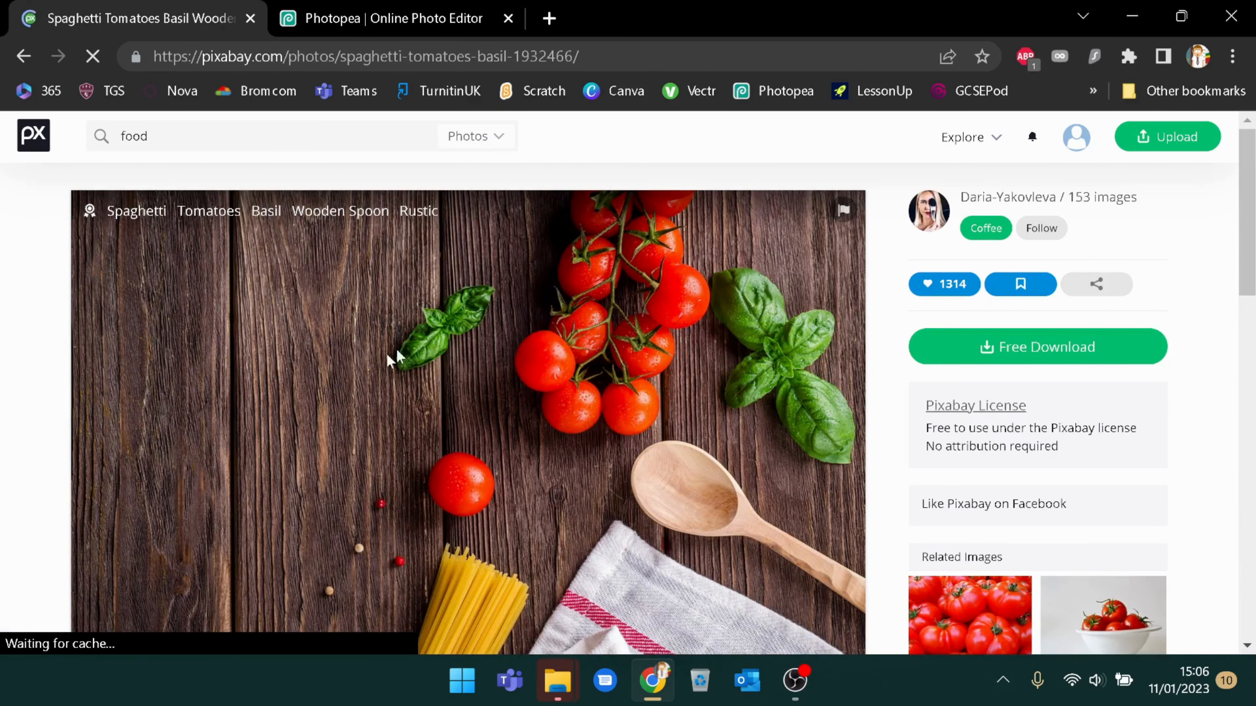
Copy the spaghetti and tomatoes photo to the clipboard as an image.
{"action": "scroll", "coordinate": [458, 382], "scroll_direction": "down", "scroll_amount": 4}
{"action": "scroll", "coordinate": [467, 324], "scroll_direction": "up", "scroll_amount": 4}
{"action": "right_click", "coordinate": [352, 361]}
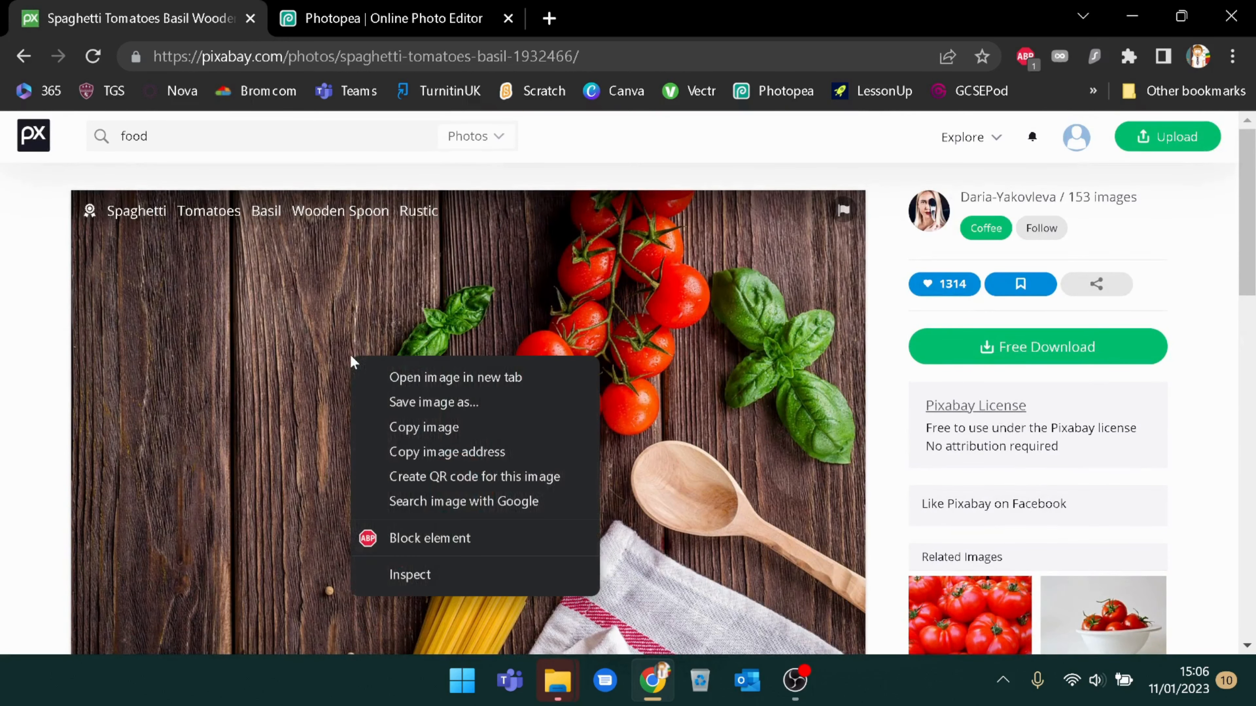
{"action": "left_click", "coordinate": [444, 427]}
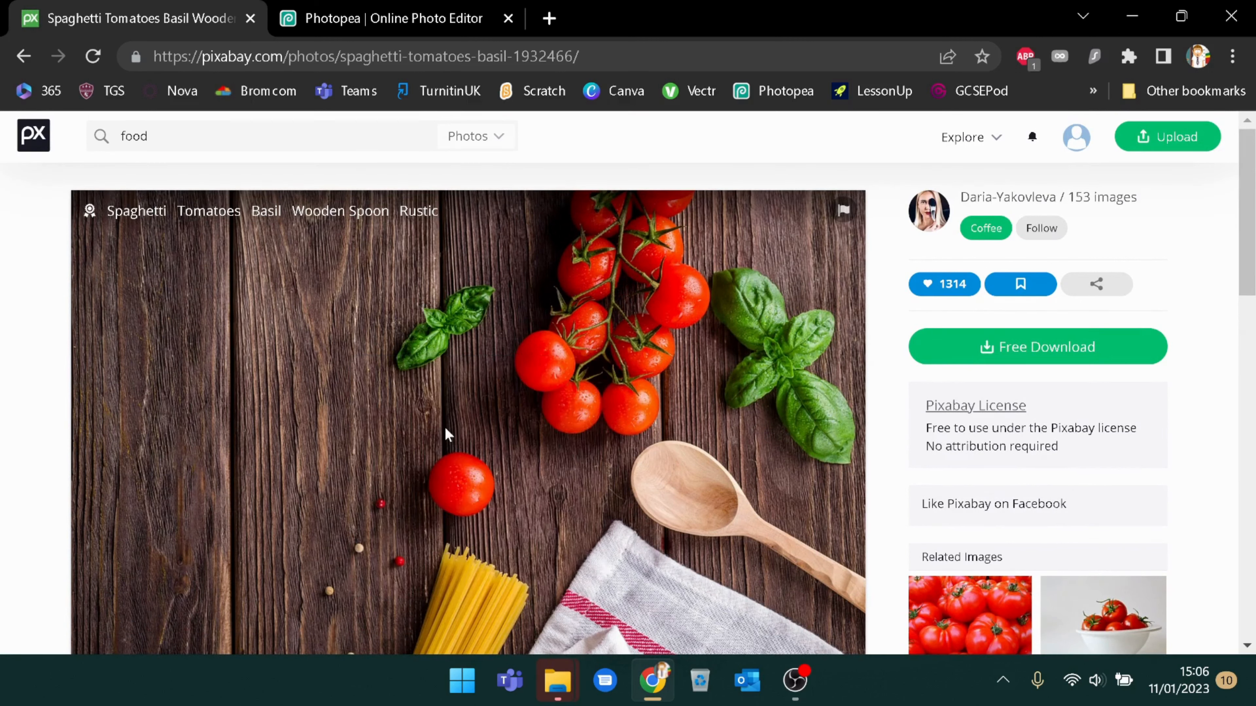
{"action": "right_click", "coordinate": [287, 394]}
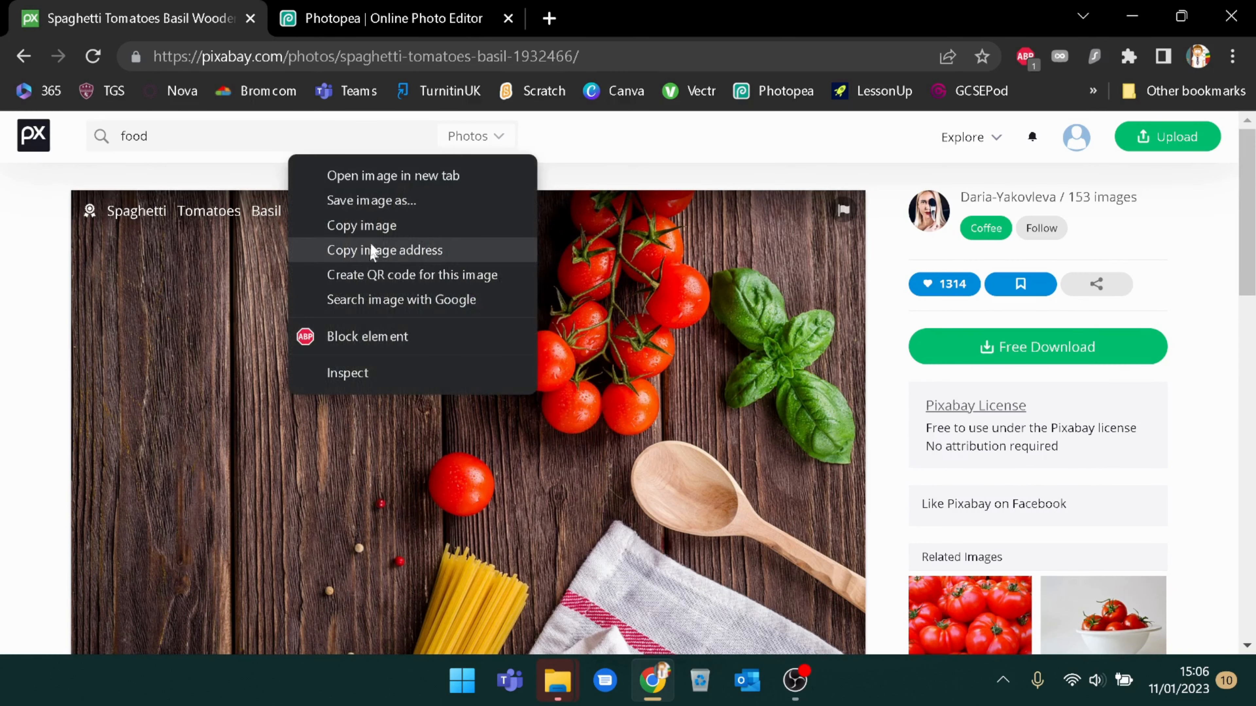
{"action": "left_click", "coordinate": [376, 226]}
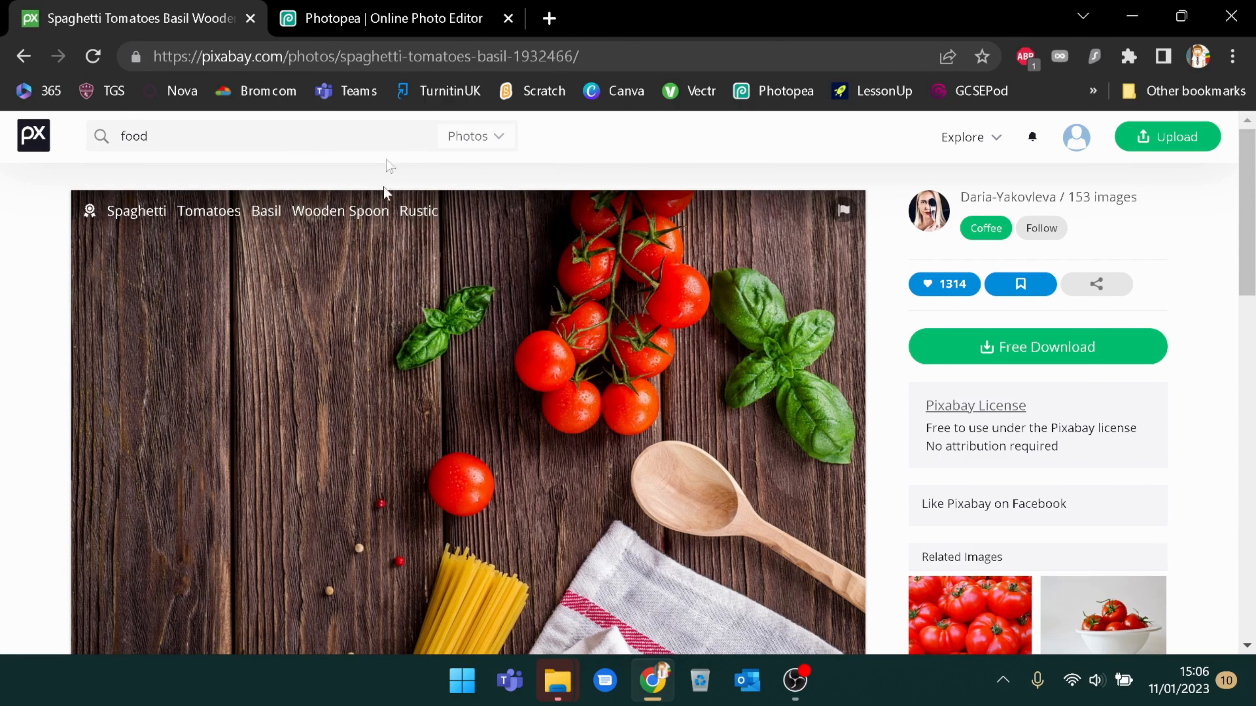
Switch to Photopea, allow it clipboard access and paste the copied photo into the Valentine menu document.
{"action": "left_click", "coordinate": [401, 19]}
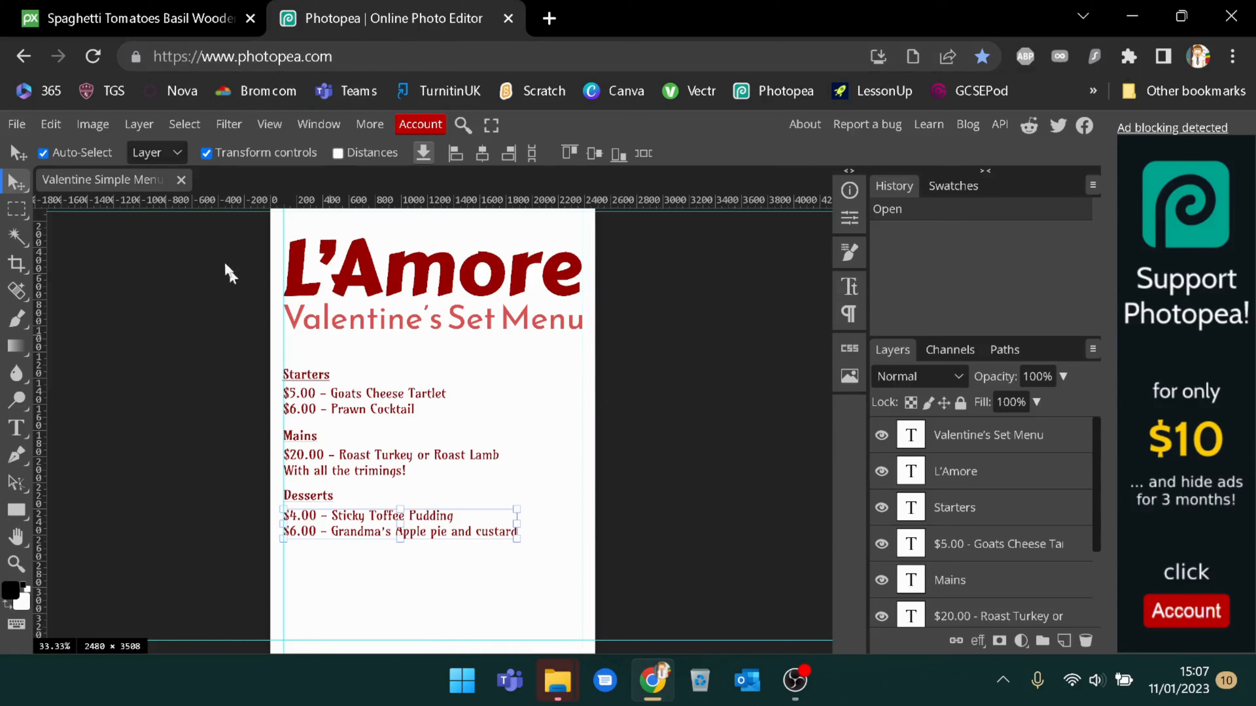
{"action": "left_click", "coordinate": [51, 126]}
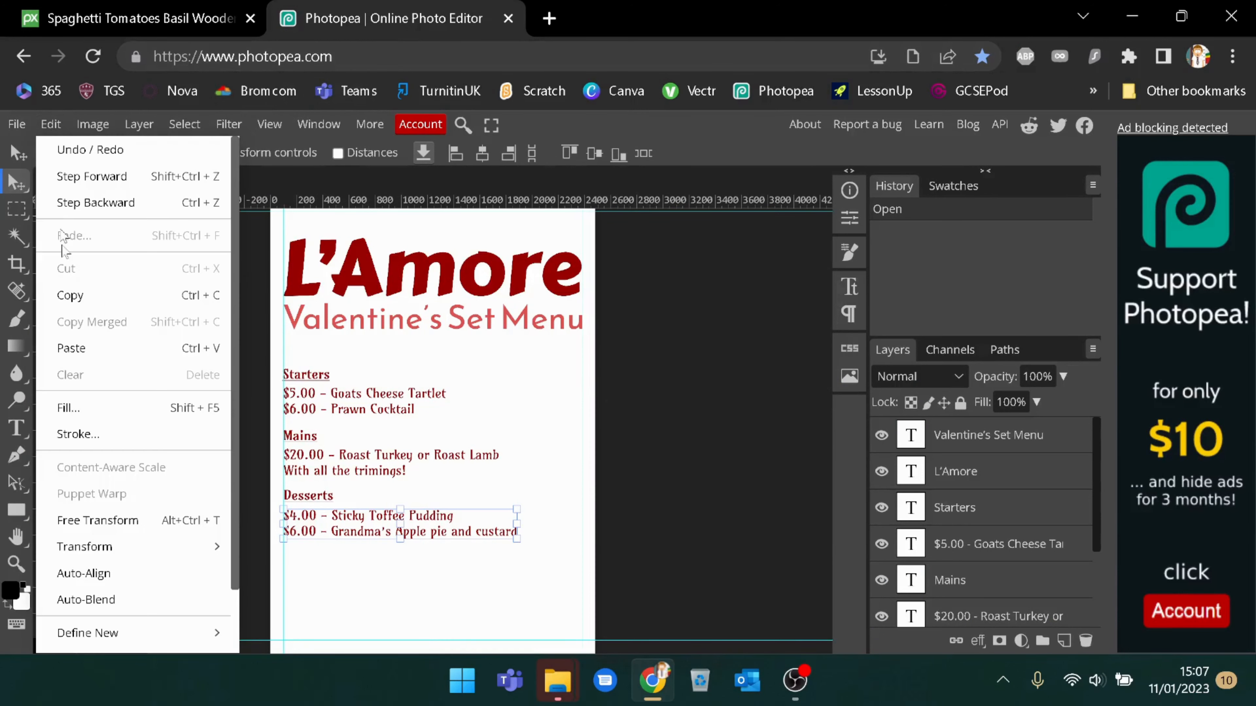
{"action": "left_click", "coordinate": [77, 354]}
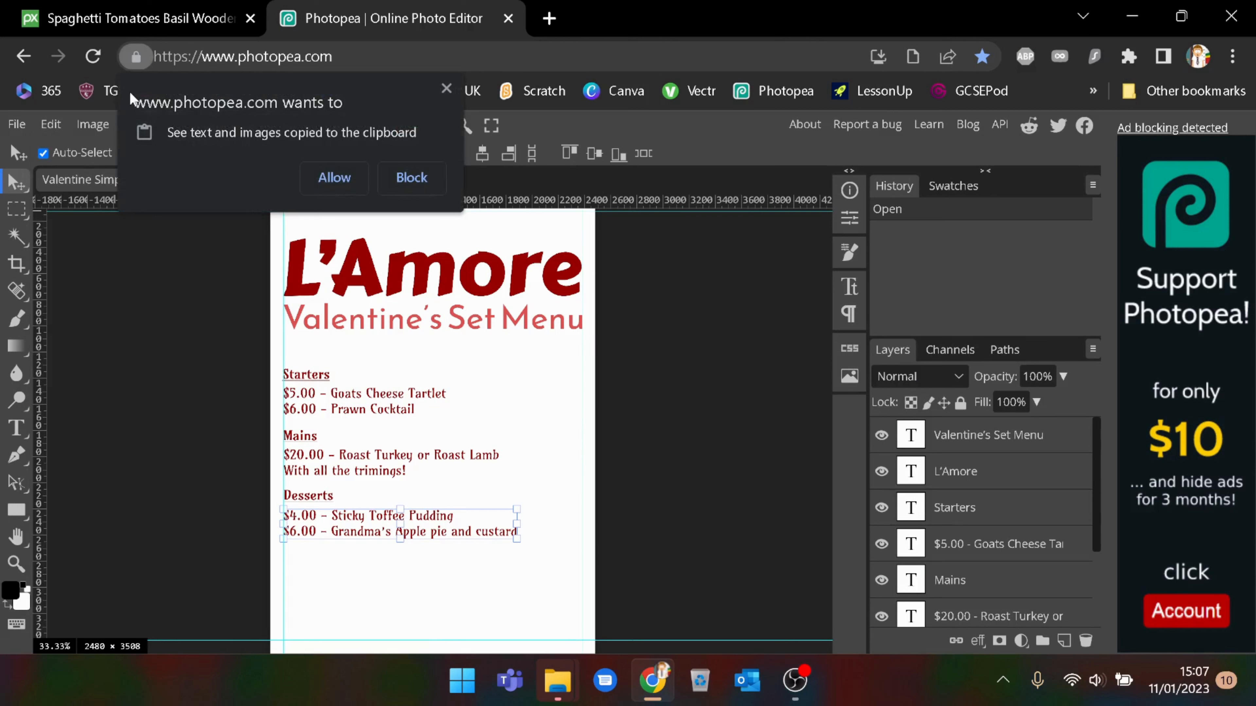
{"action": "left_click", "coordinate": [322, 174]}
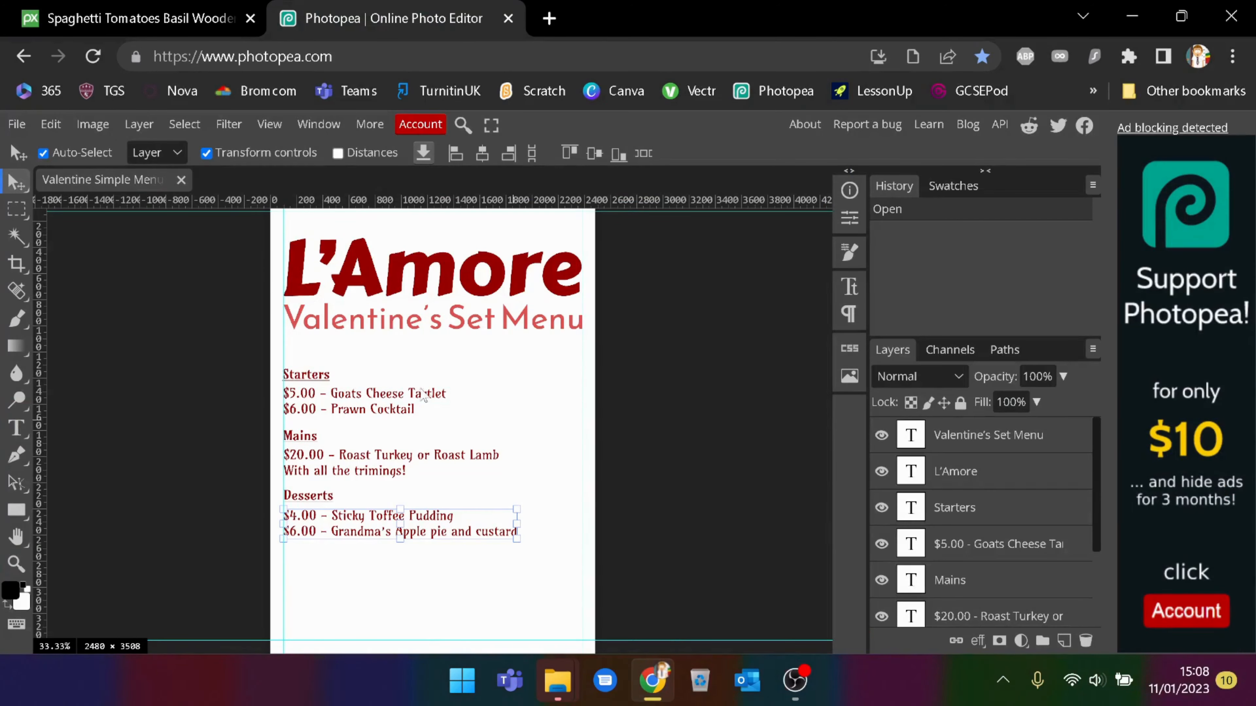
{"action": "left_click", "coordinate": [52, 126]}
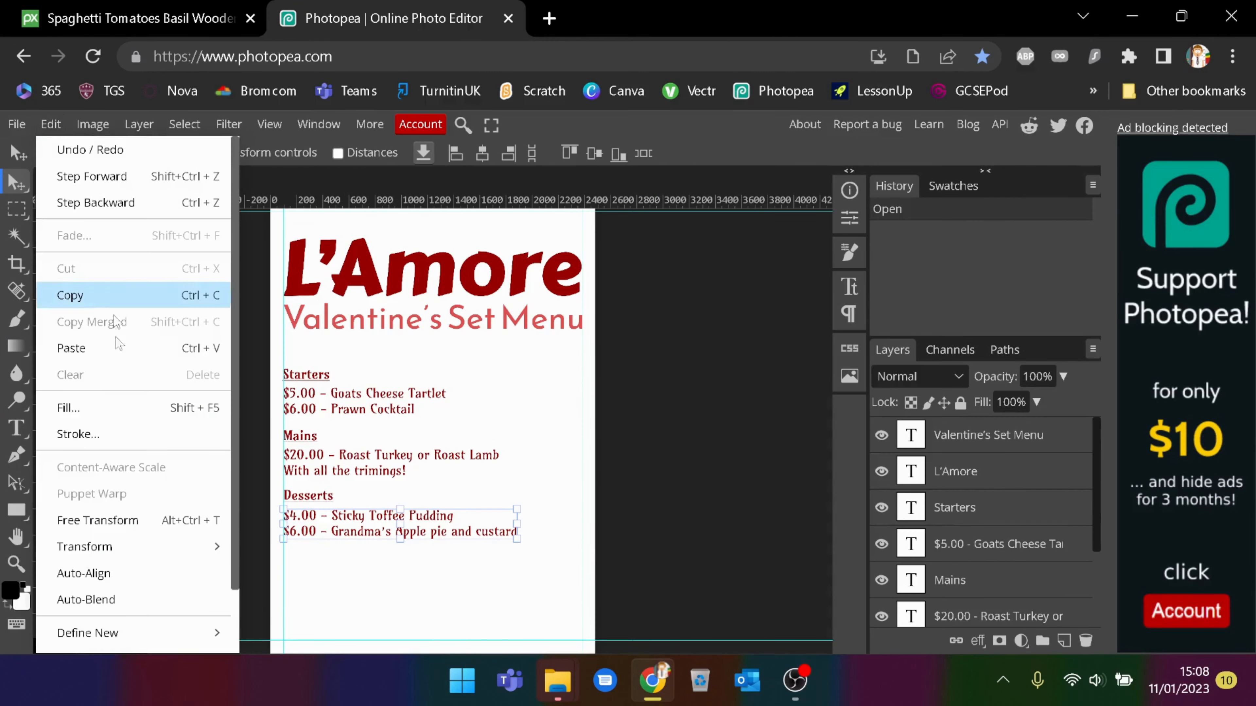
{"action": "left_click", "coordinate": [113, 352]}
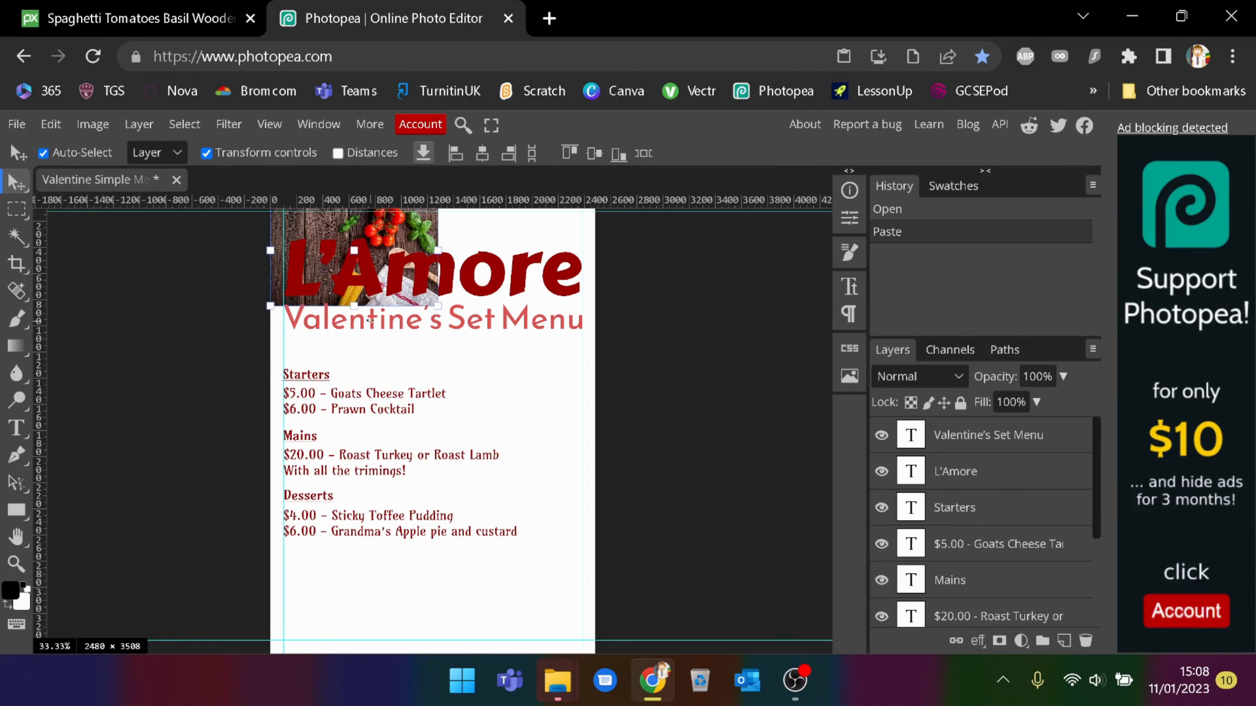
In full-screen view, enlarge the pasted photo to about 308% and move the "$4.00 - Sticky Toffee Pudding" text layer above it.
{"action": "key", "text": "F11"}
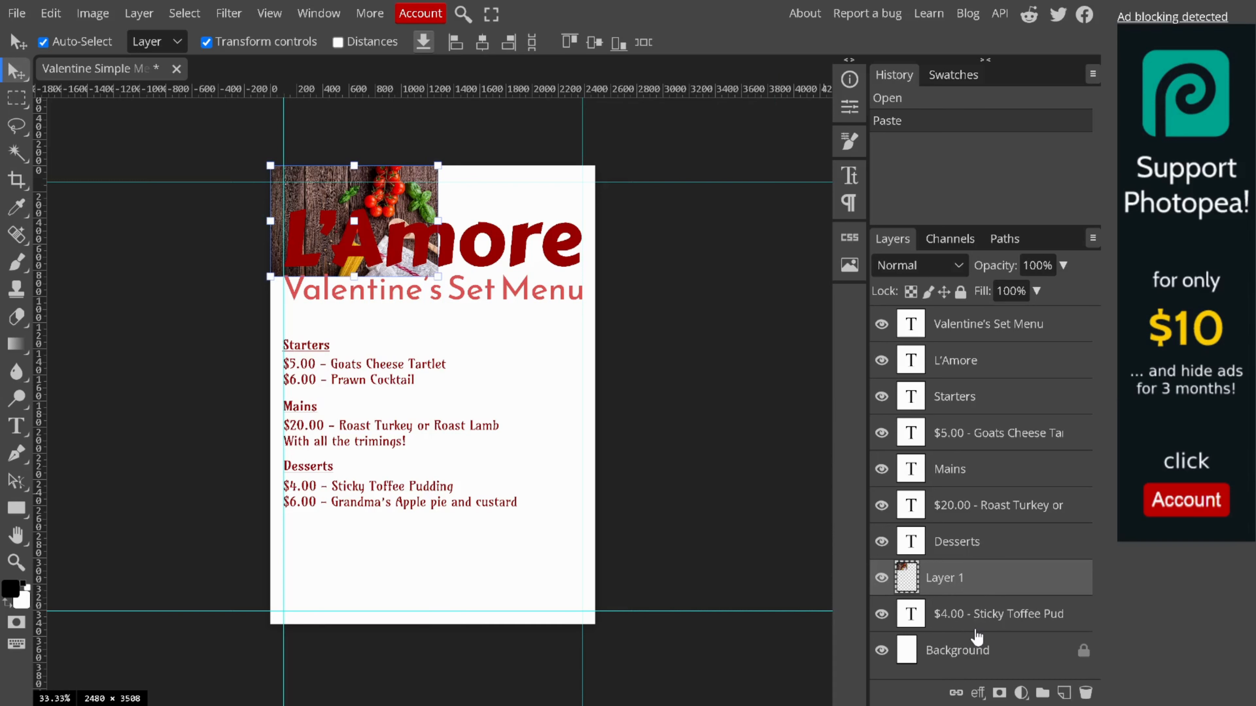
{"action": "left_click_drag", "start_coordinate": [431, 268], "coordinate": [781, 541]}
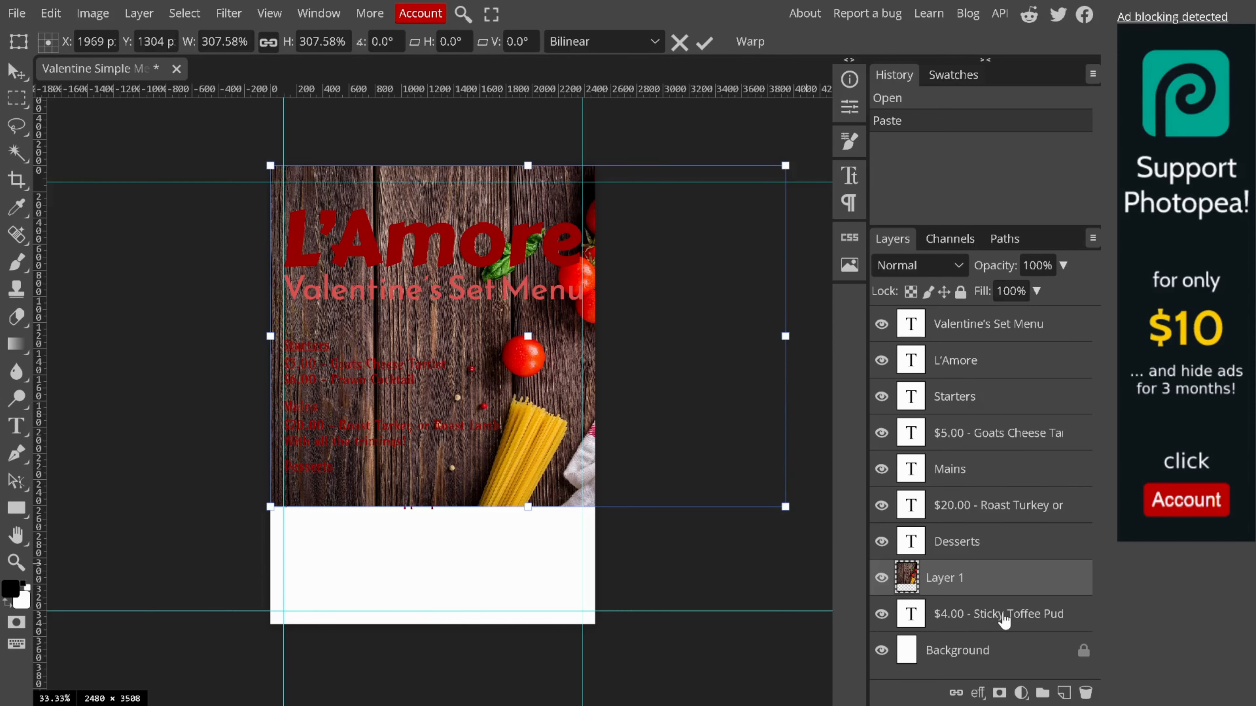
{"action": "left_click_drag", "start_coordinate": [996, 616], "coordinate": [990, 555]}
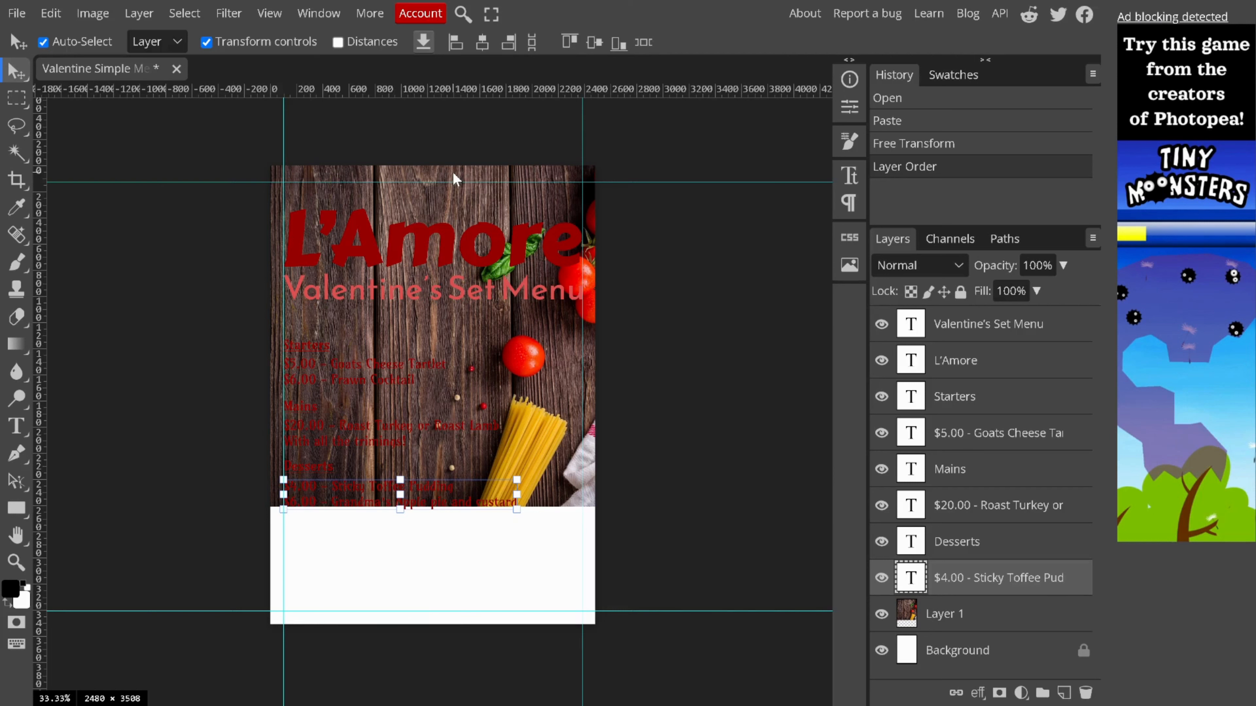
Stretch the food photo to about 126% width and 148% height, reposition it to cover the whole page, and exit full screen.
{"action": "left_click", "coordinate": [478, 173]}
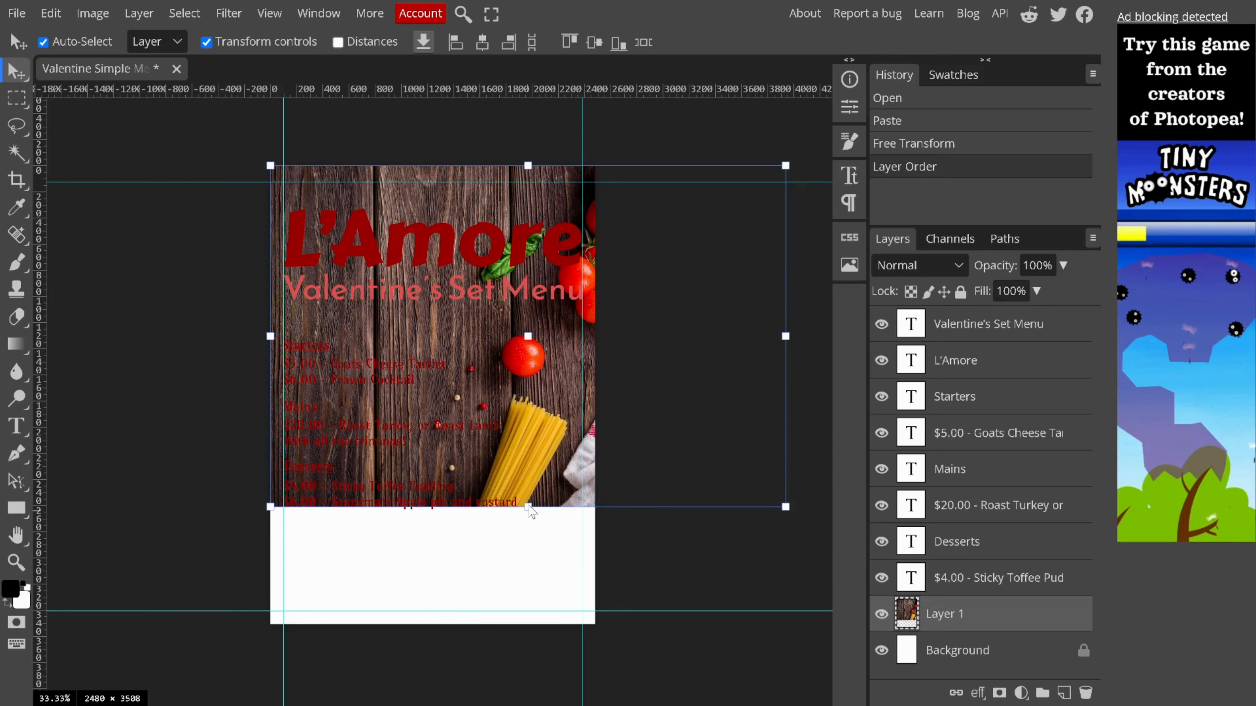
{"action": "left_click_drag", "start_coordinate": [531, 517], "coordinate": [544, 603]}
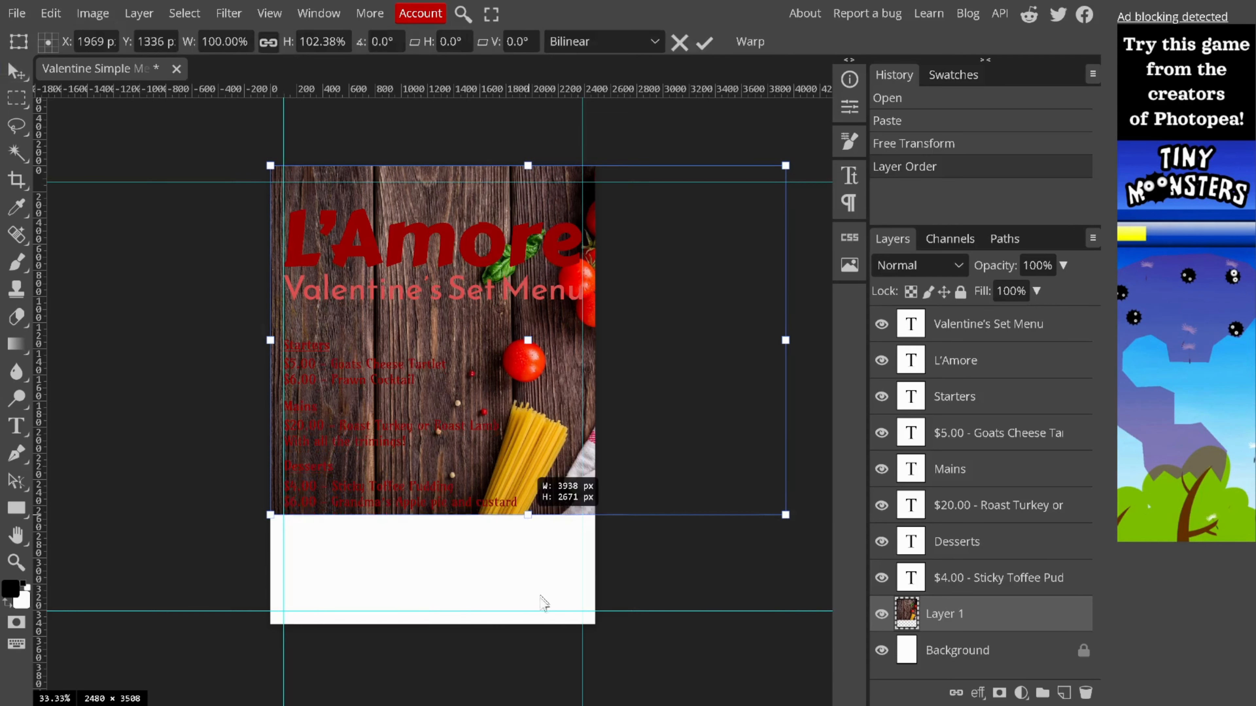
{"action": "left_click_drag", "start_coordinate": [575, 668], "coordinate": [575, 669]}
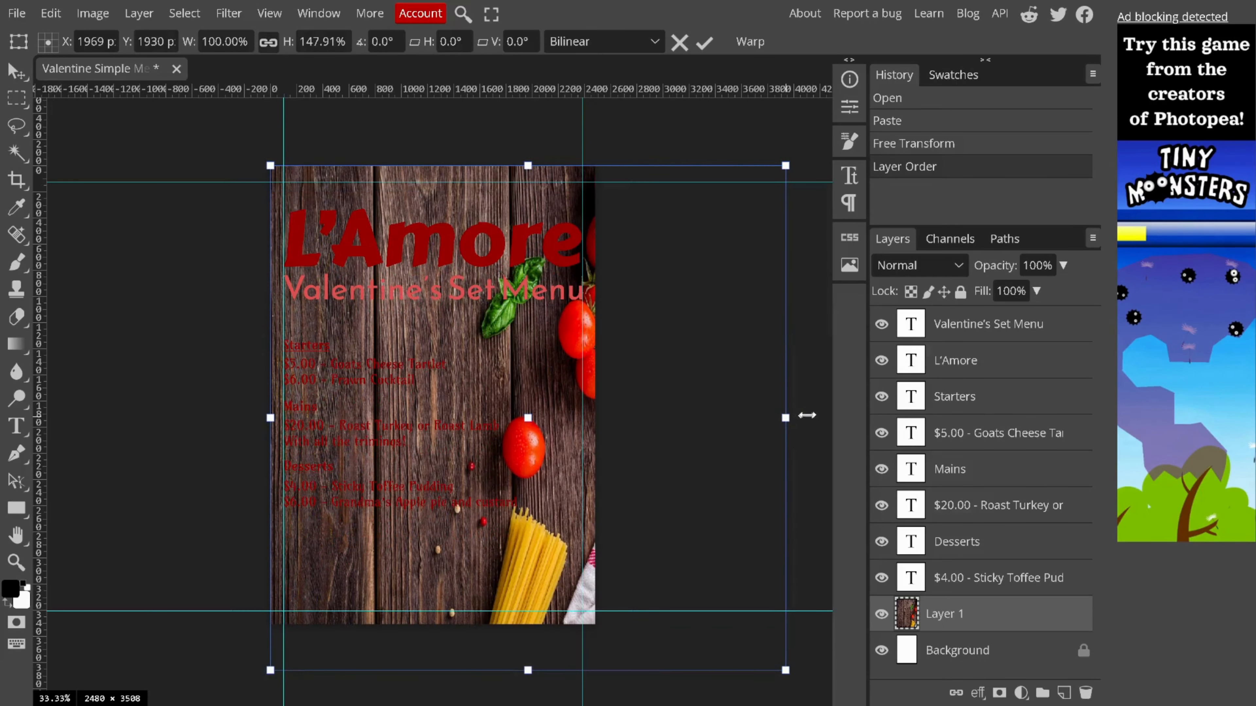
{"action": "left_click_drag", "start_coordinate": [840, 406], "coordinate": [833, 405]}
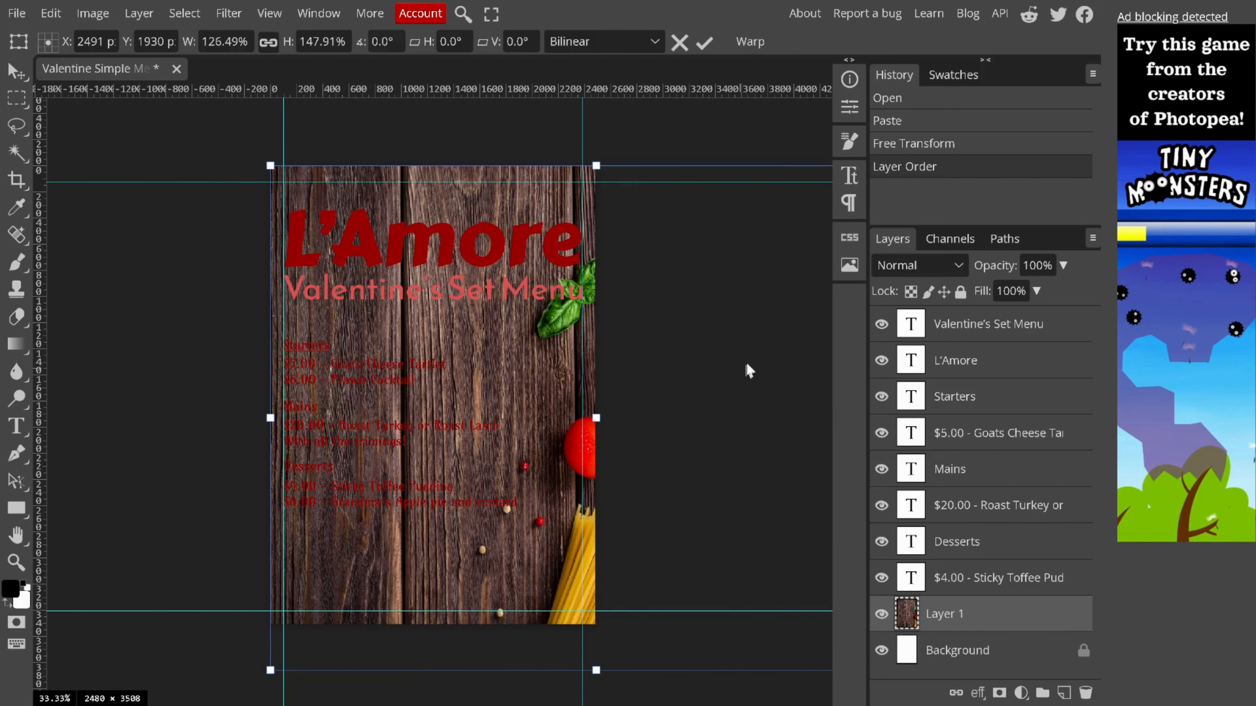
{"action": "key", "text": "ctrl+minus"}
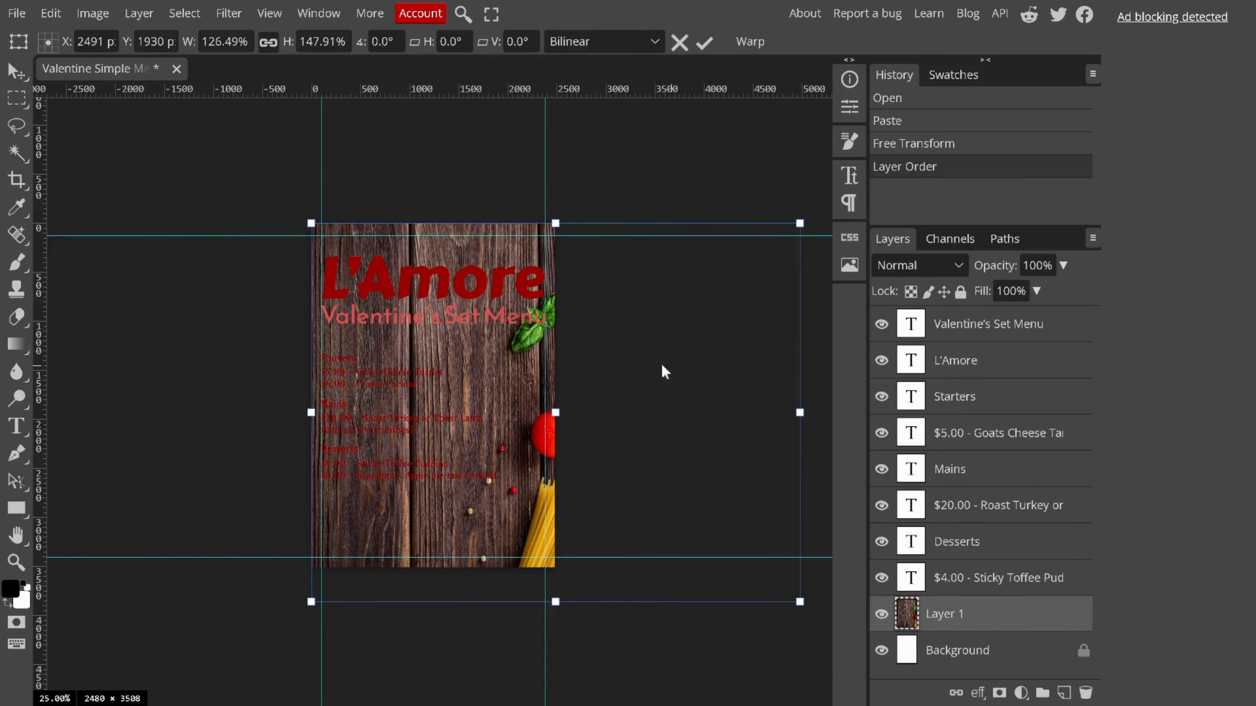
{"action": "left_click_drag", "start_coordinate": [661, 365], "coordinate": [652, 356]}
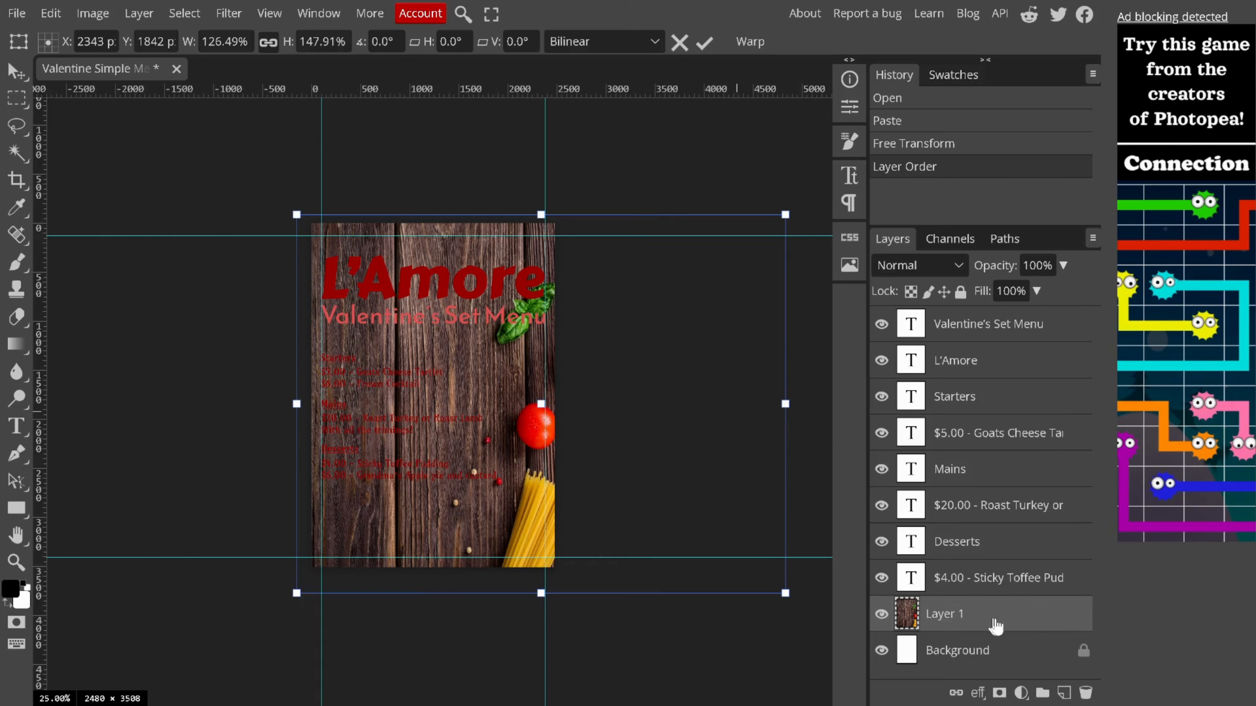
{"action": "key", "text": "Return"}
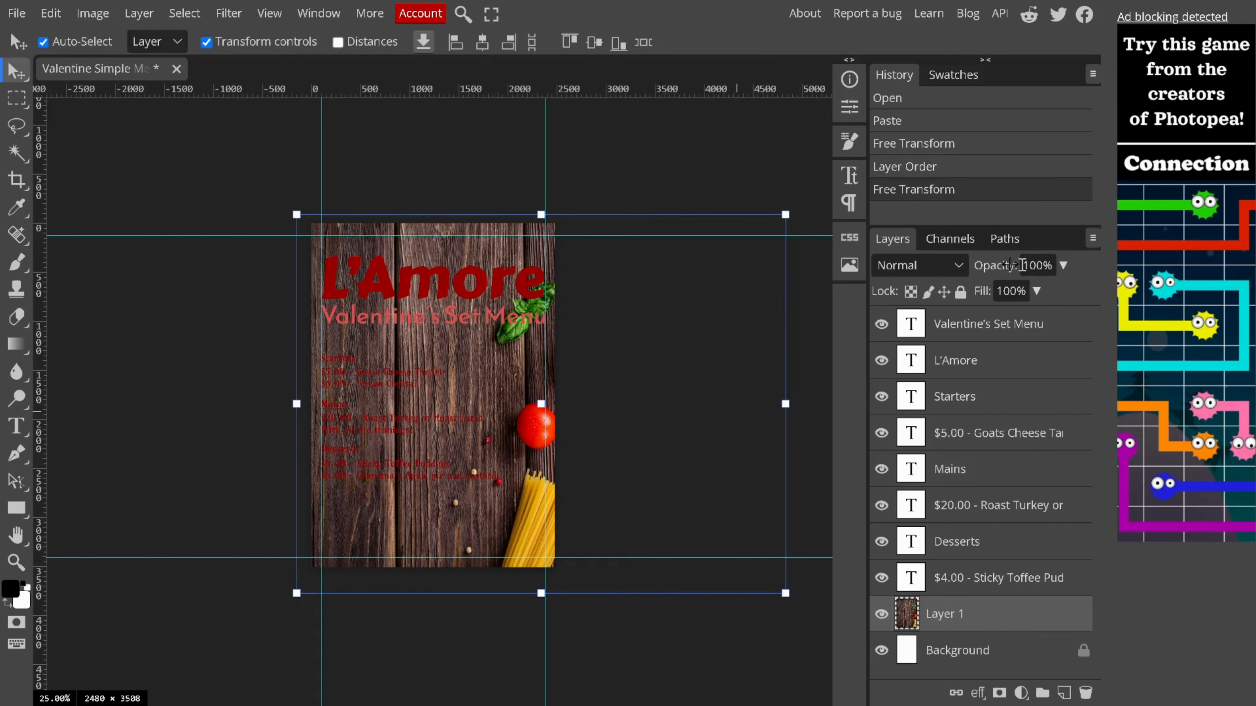
{"action": "key", "text": "Escape"}
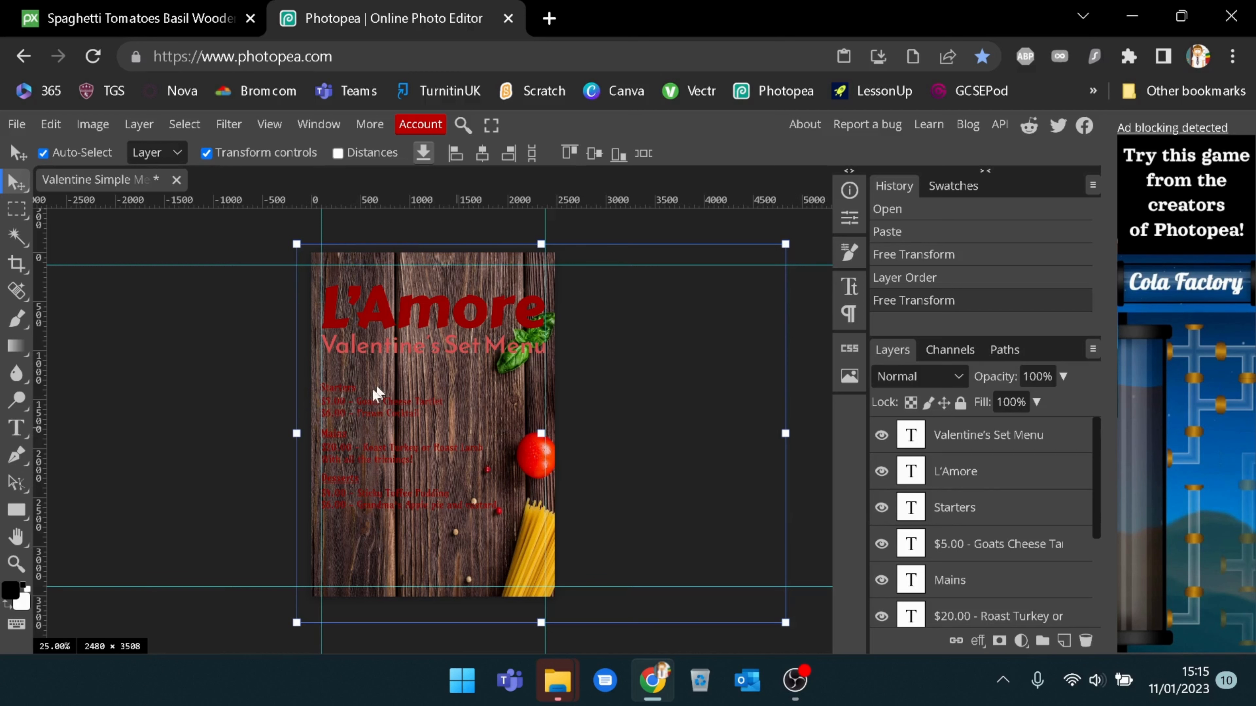
Try recolouring the Starters heading white (ffffff) and revert that text change.
{"action": "double_click", "coordinate": [912, 507]}
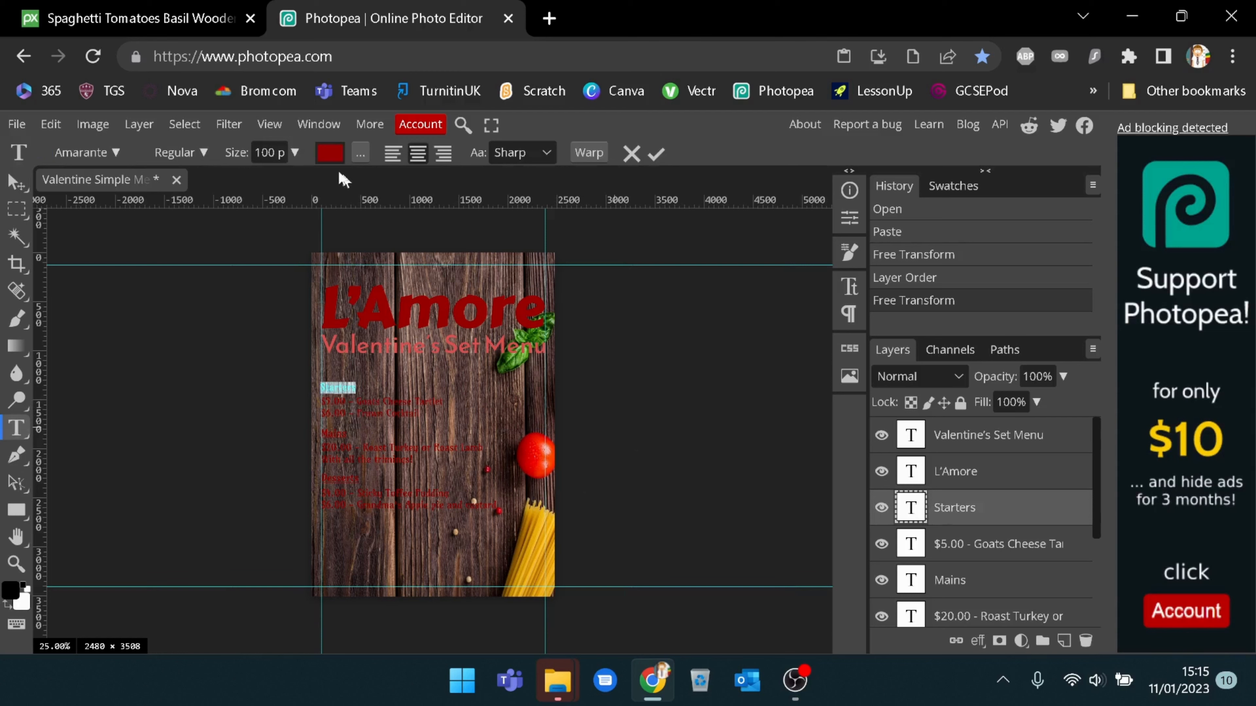
{"action": "left_click", "coordinate": [328, 166]}
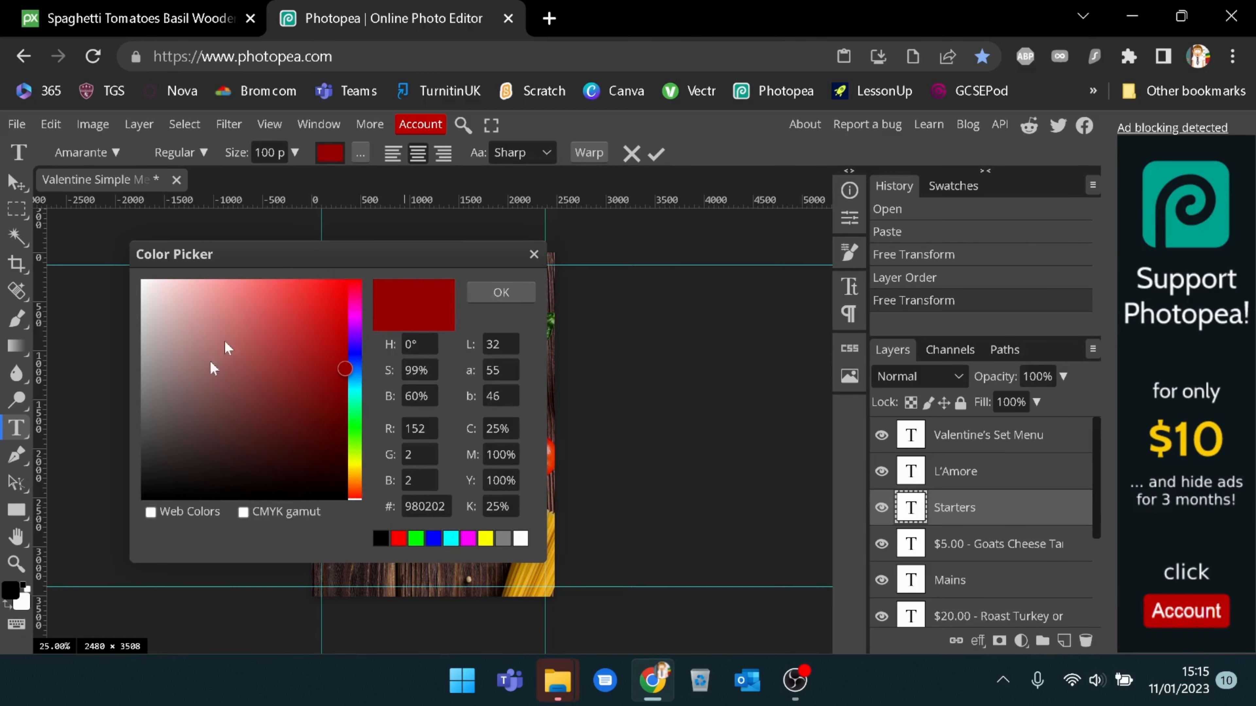
{"action": "left_click_drag", "start_coordinate": [196, 391], "coordinate": [102, 230]}
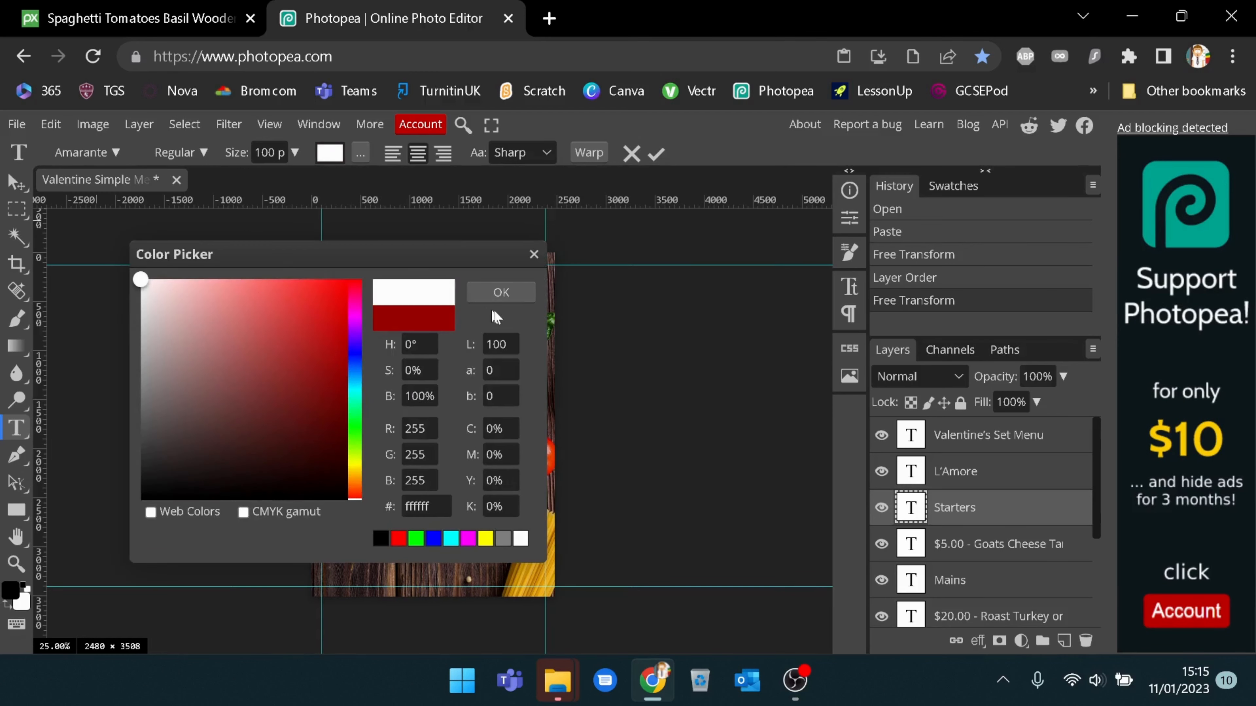
{"action": "left_click", "coordinate": [501, 292]}
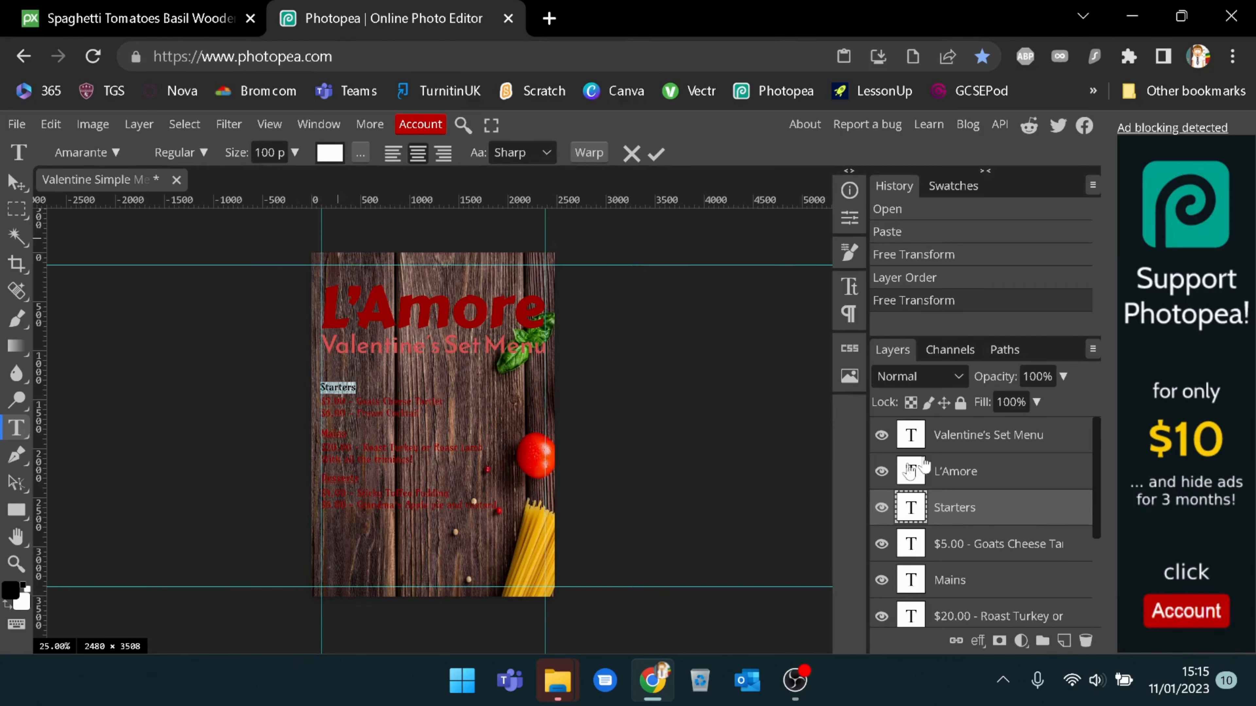
{"action": "left_click", "coordinate": [970, 471]}
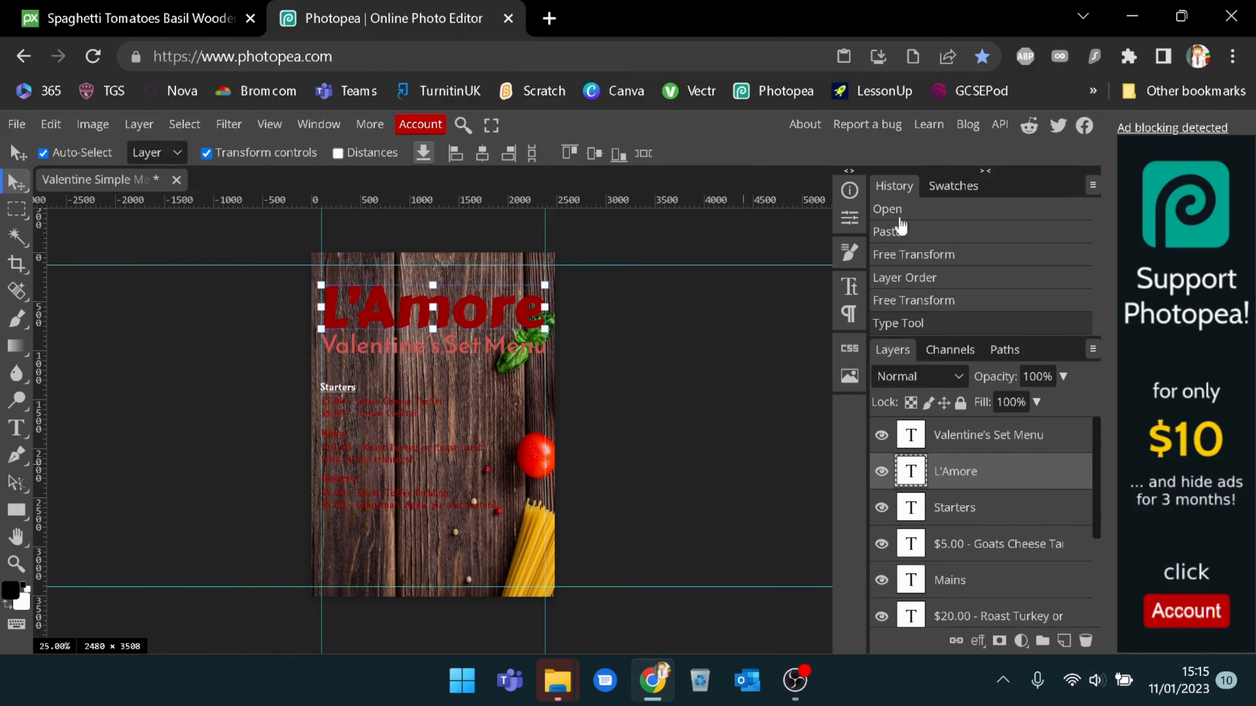
{"action": "left_click", "coordinate": [932, 314]}
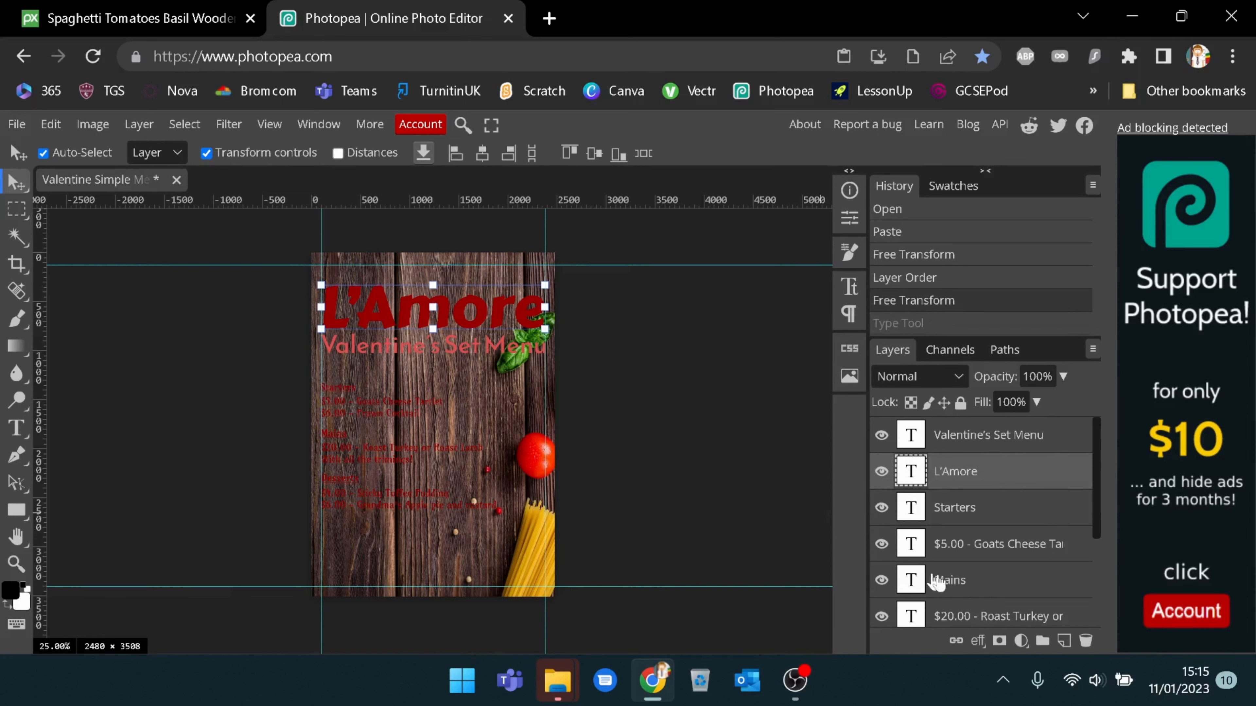
Rename the food photo's layer, Layer 1, as Background and reduce its opacity to 54%.
{"action": "scroll", "coordinate": [1004, 505], "scroll_direction": "down", "scroll_amount": 3}
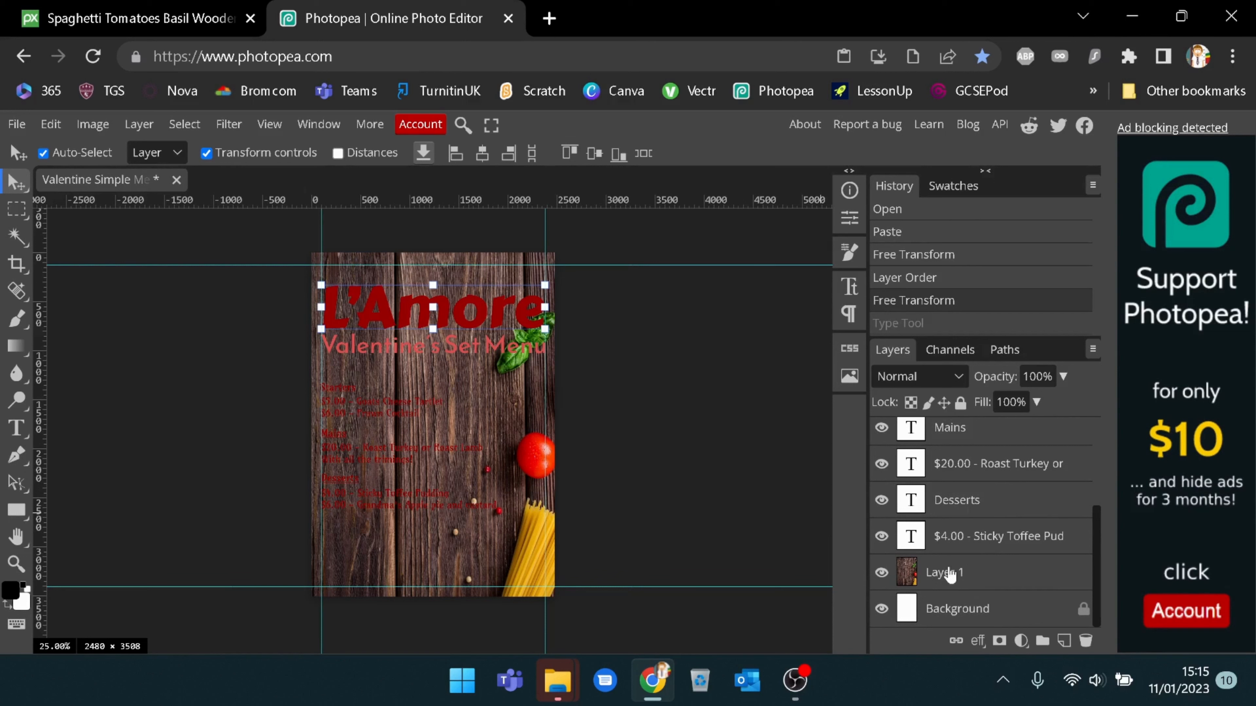
{"action": "double_click", "coordinate": [950, 575]}
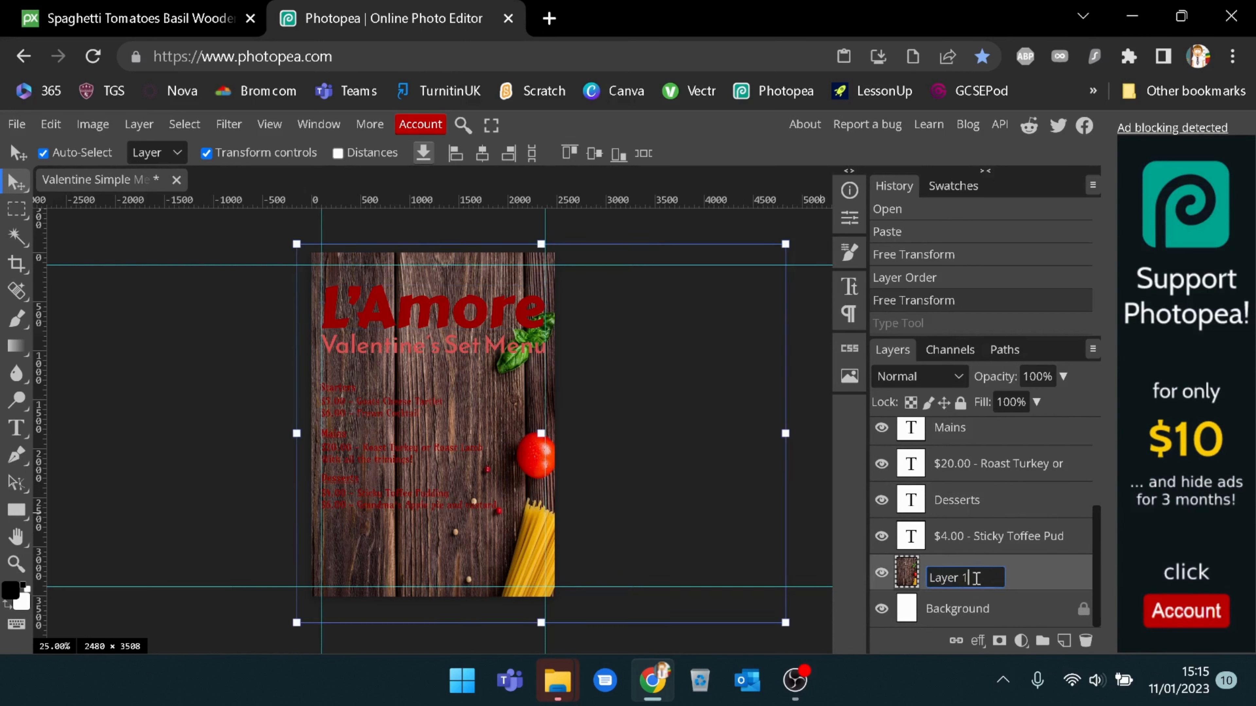
{"action": "type", "text": "Background"}
{"action": "left_click", "coordinate": [1036, 580]}
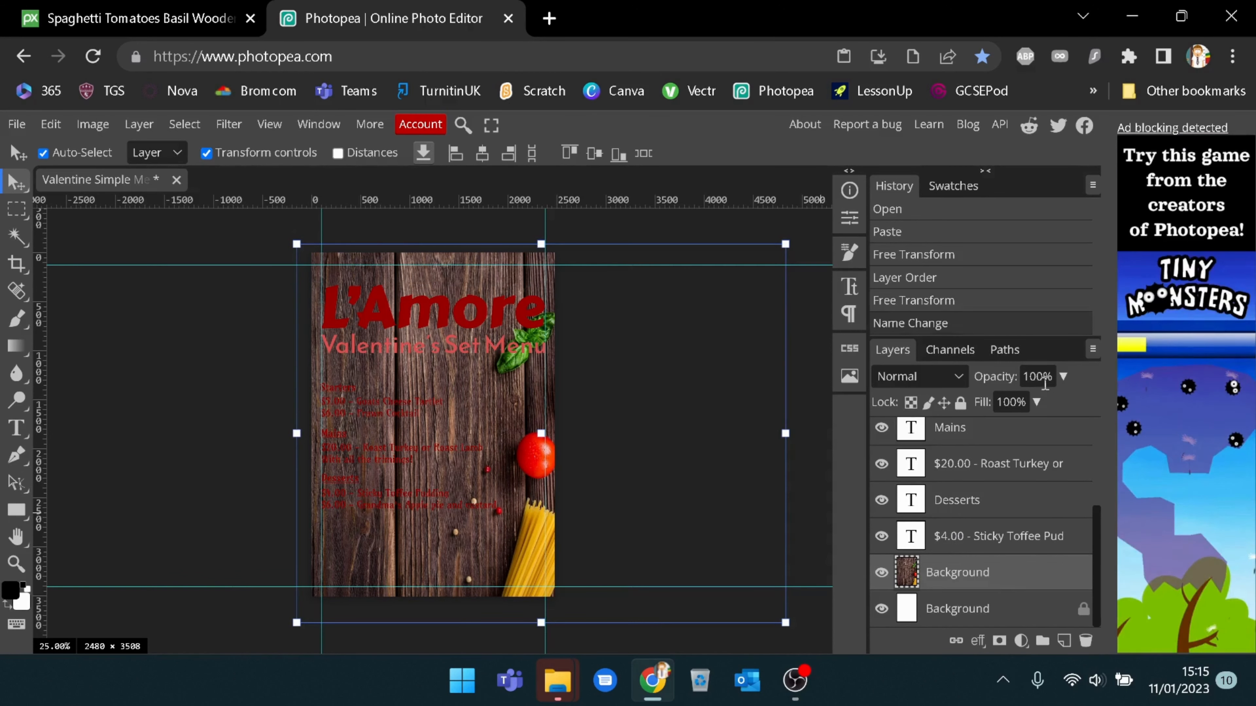
{"action": "left_click", "coordinate": [1064, 377]}
{"action": "left_click_drag", "start_coordinate": [1064, 403], "coordinate": [1025, 403]}
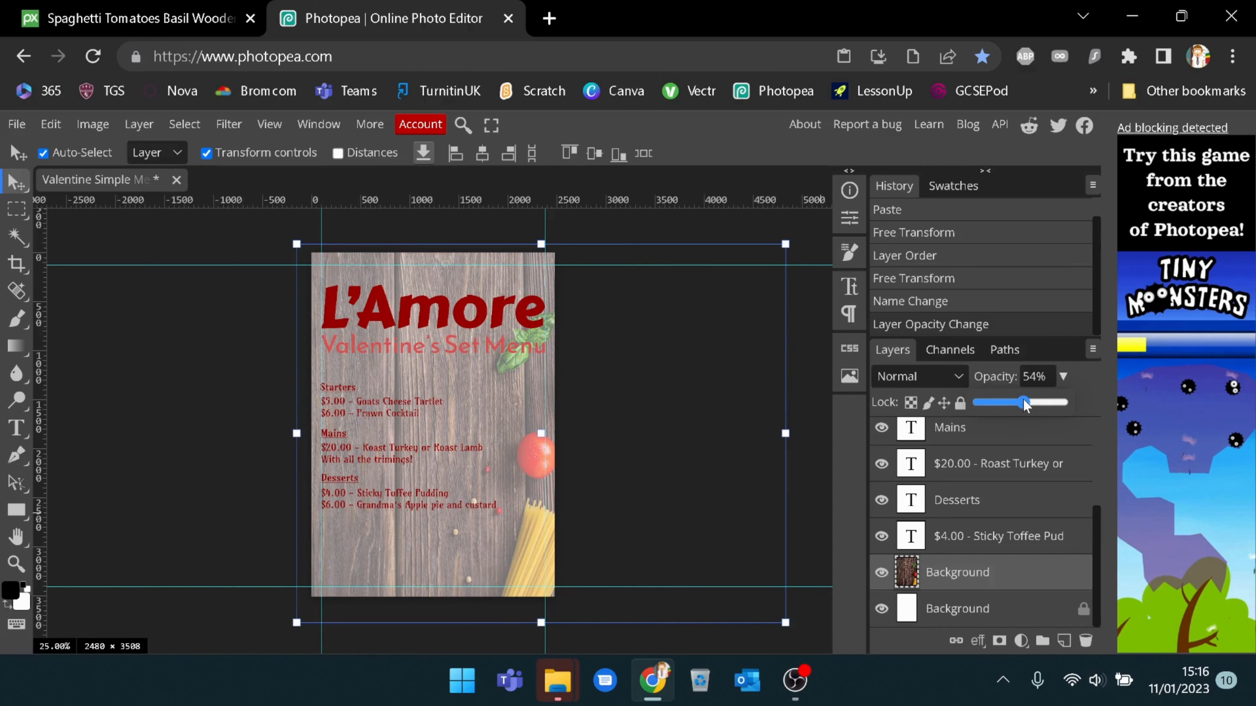
Set the opacity of the food photo's Background layer to 62% and deselect the layer.
{"action": "left_click_drag", "start_coordinate": [1023, 401], "coordinate": [1027, 402]}
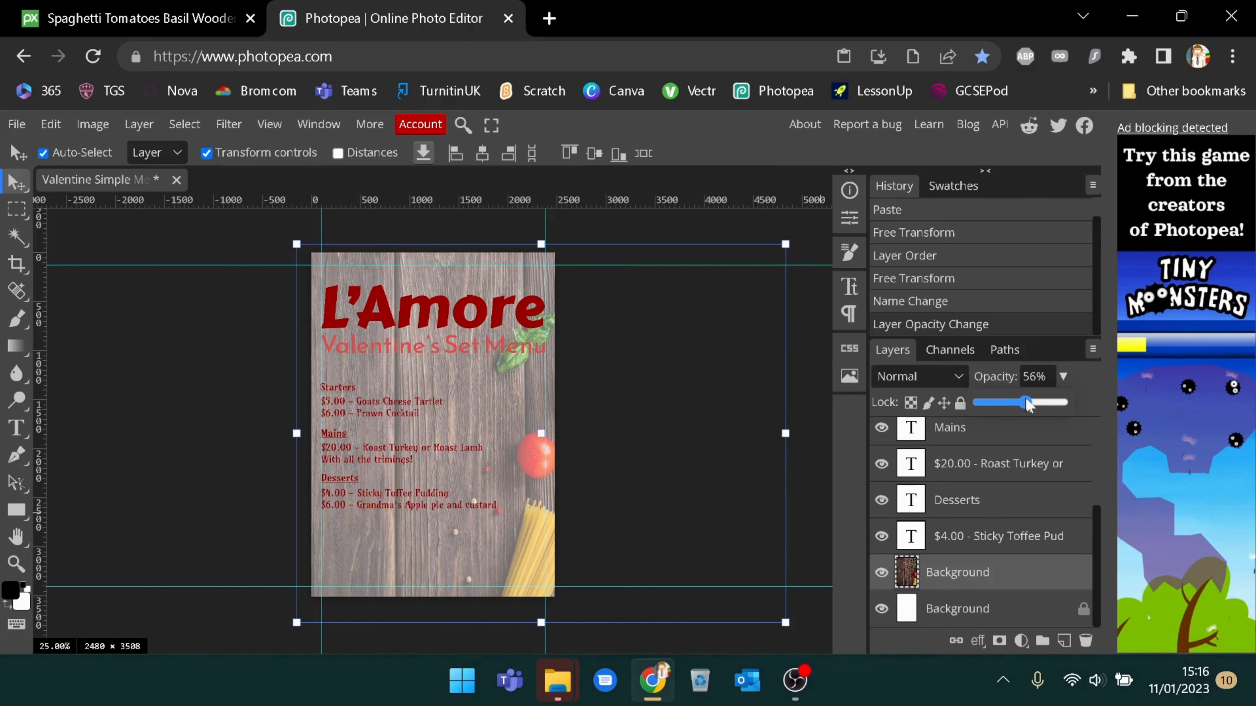
{"action": "mouse_move", "coordinate": [1028, 403]}
{"action": "left_mouse_down"}
{"action": "mouse_move", "coordinate": [1039, 402]}
{"action": "mouse_move", "coordinate": [1022, 403]}
{"action": "mouse_move", "coordinate": [1029, 396]}
{"action": "left_mouse_up"}
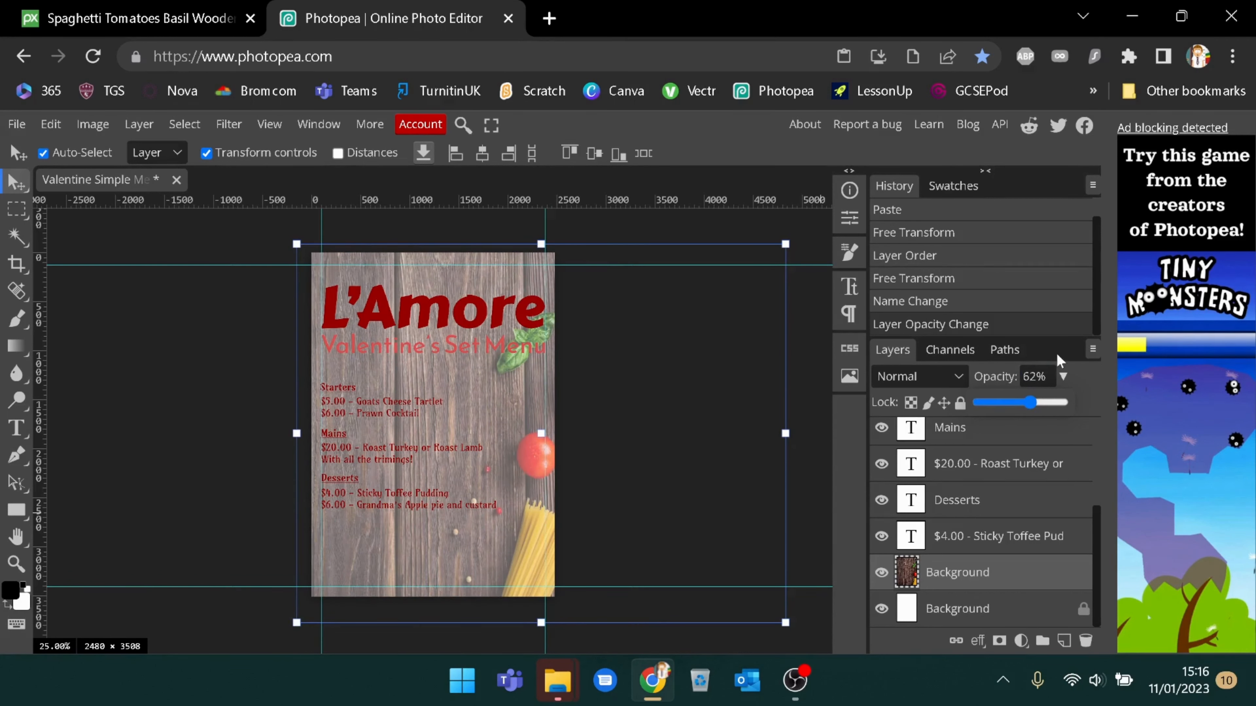
{"action": "left_click", "coordinate": [816, 319]}
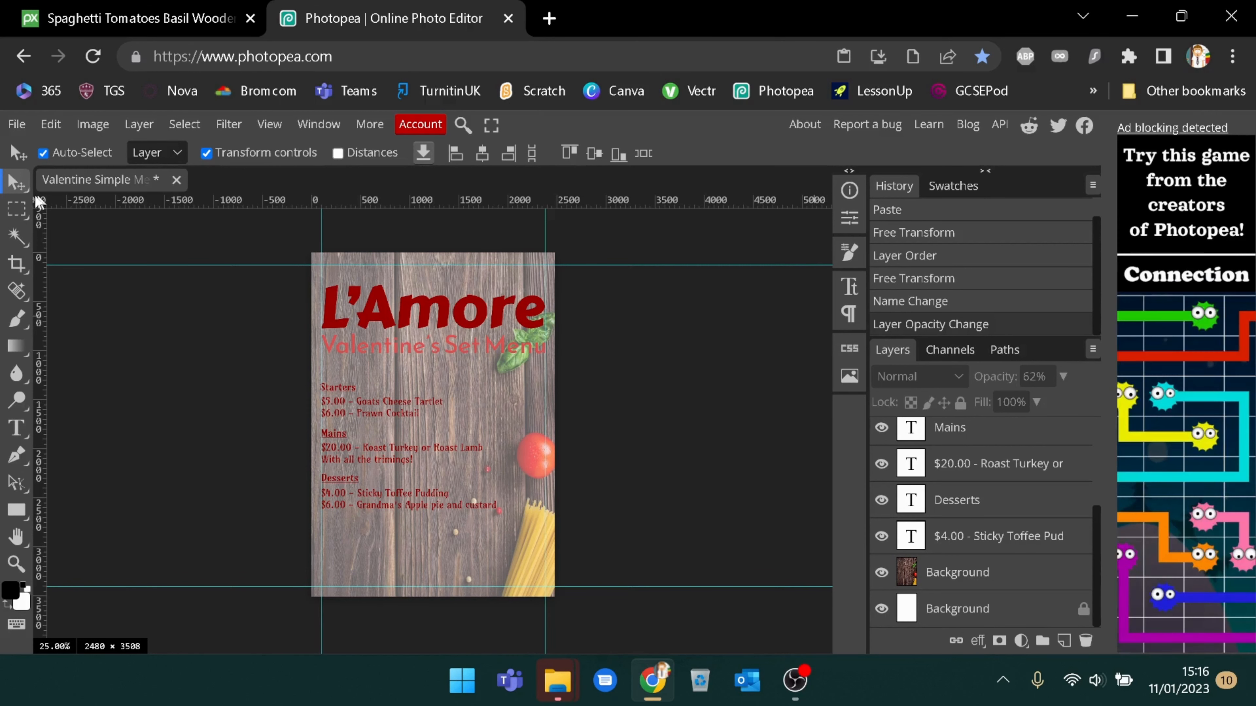
Add a new layer directly above the food photo's Background layer and name it Text Border.
{"action": "left_click", "coordinate": [18, 212]}
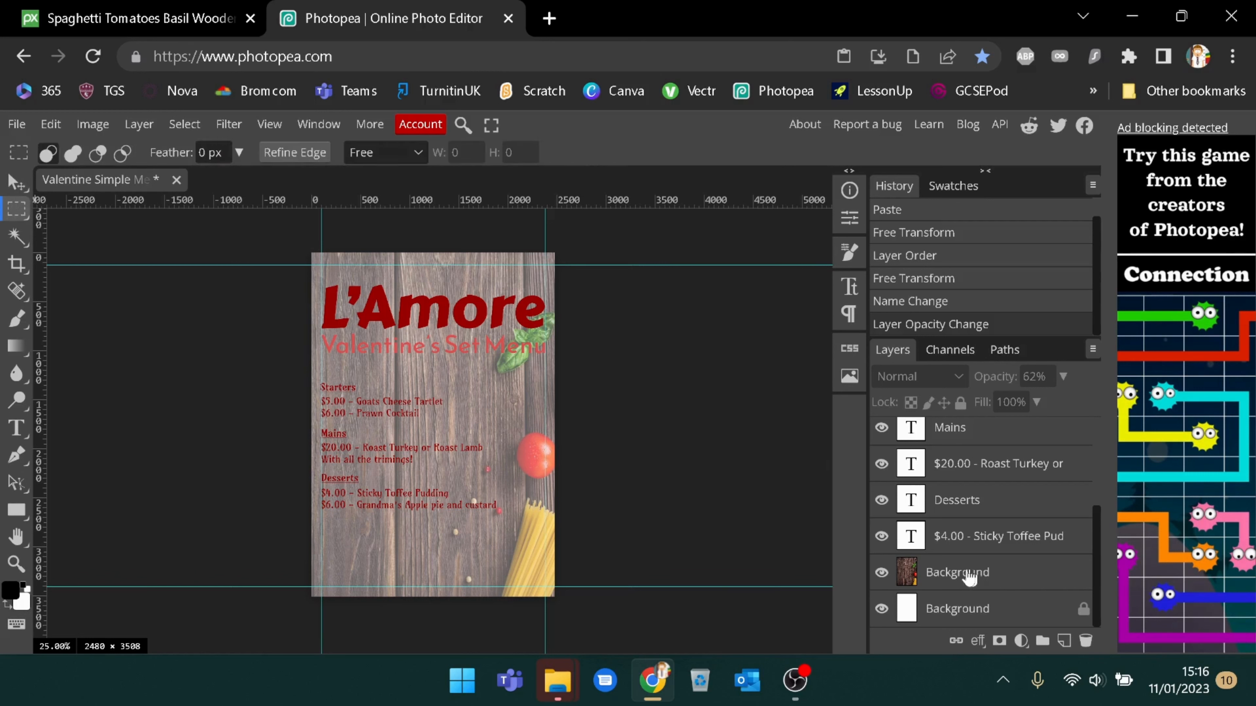
{"action": "left_click", "coordinate": [986, 576]}
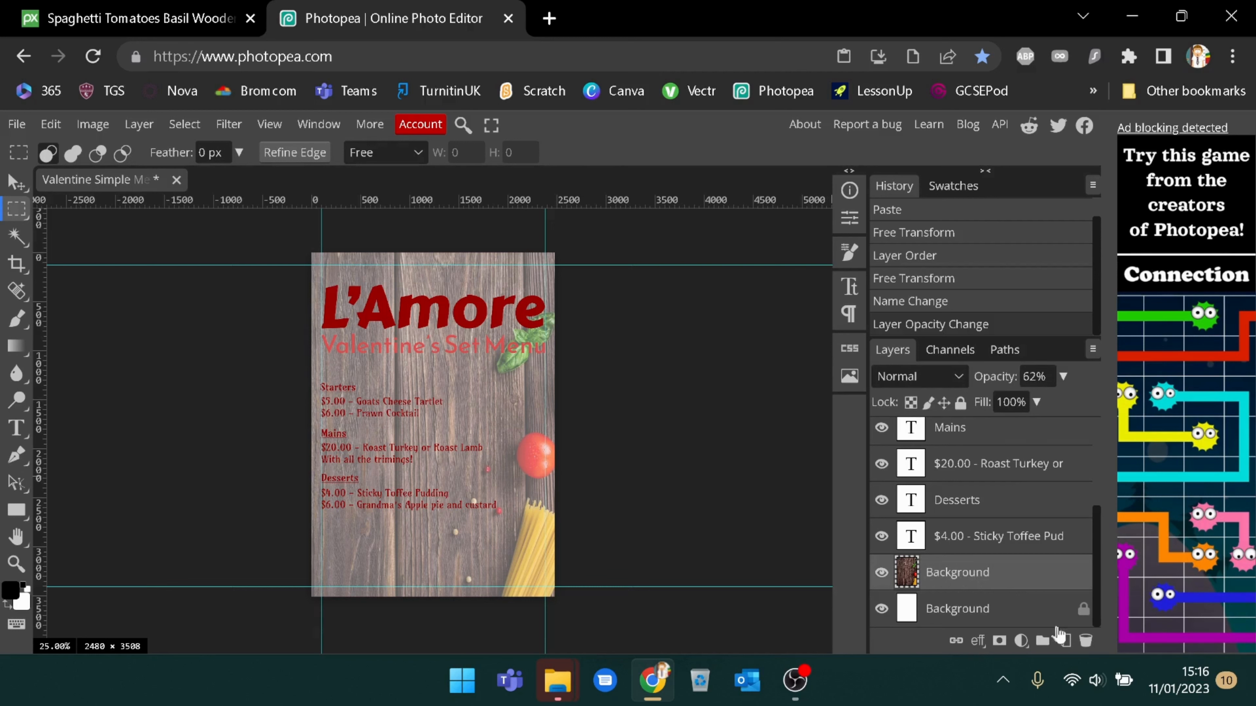
{"action": "left_click", "coordinate": [1065, 640]}
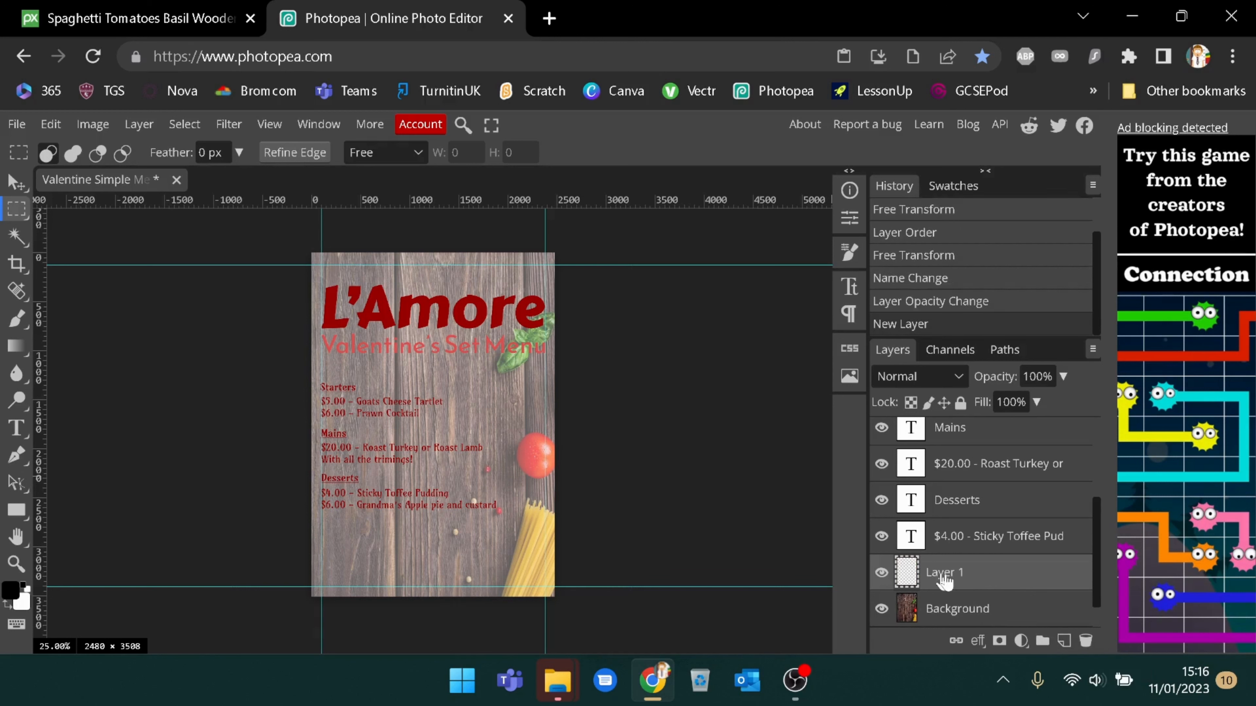
{"action": "double_click", "coordinate": [957, 572]}
{"action": "type", "text": "B"}
{"action": "type", "text": "ext Bord"}
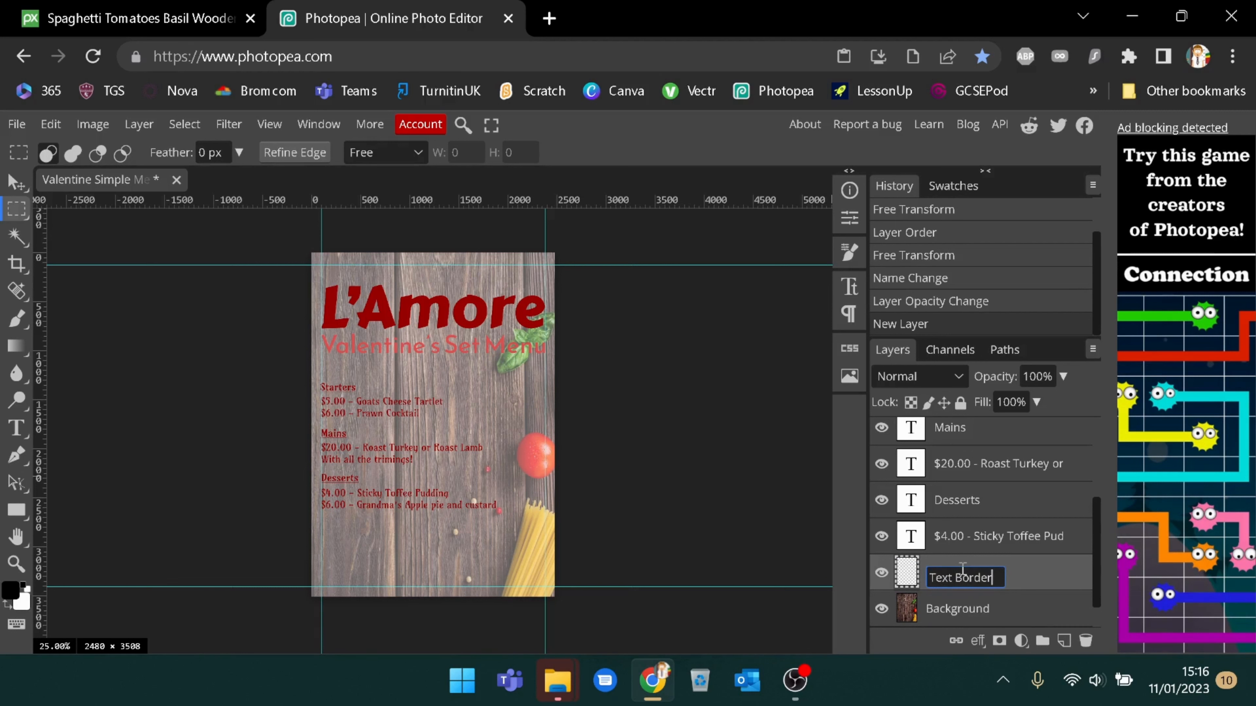
{"action": "double_click", "coordinate": [996, 576]}
{"action": "left_click", "coordinate": [1025, 589]}
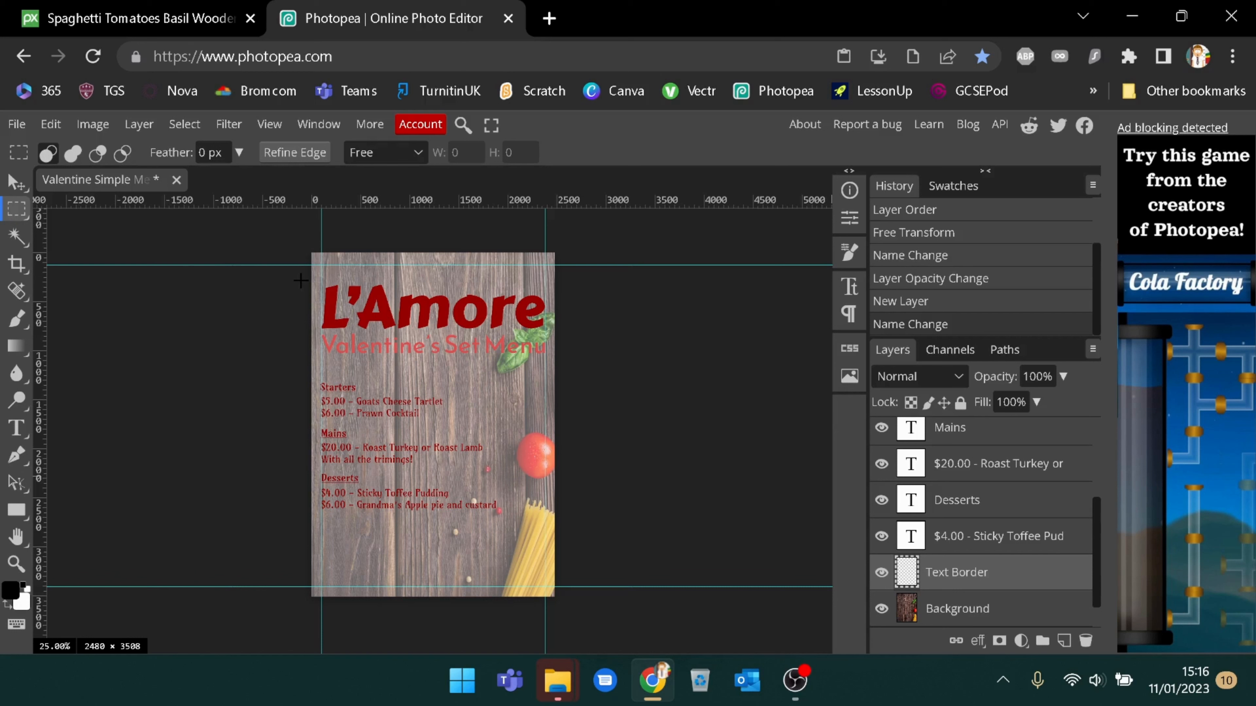
Make a rectangular selection around the L'Amore title, spanning the full width of the page.
{"action": "left_click_drag", "start_coordinate": [300, 280], "coordinate": [459, 307]}
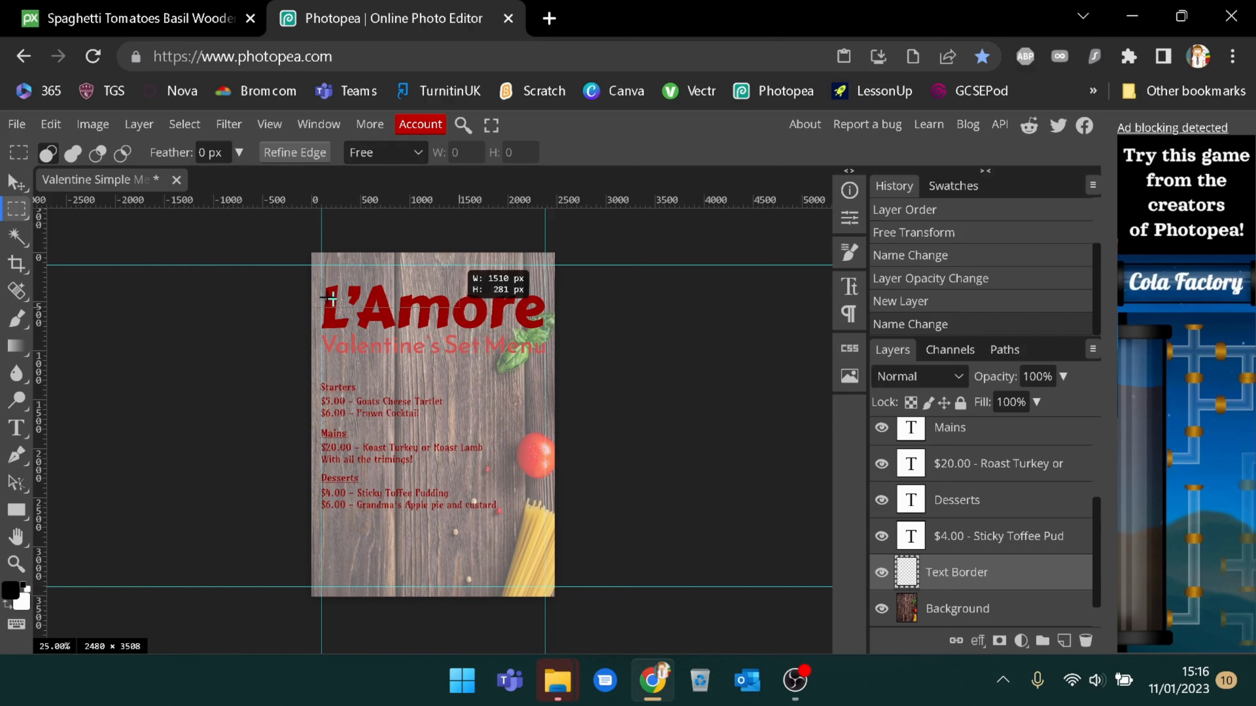
{"action": "left_click_drag", "start_coordinate": [328, 297], "coordinate": [627, 338]}
{"action": "left_click", "coordinate": [294, 281]}
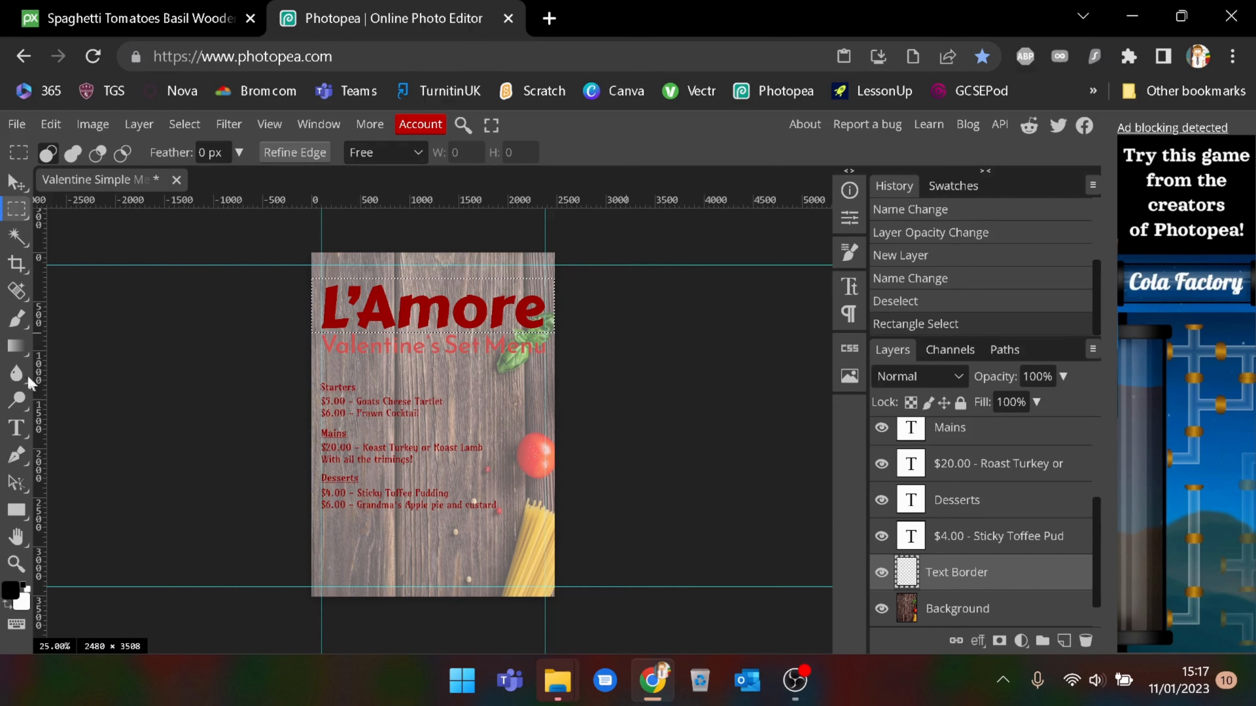
Fill the title selection with white (ffffff) using the Paint Bucket and reduce the Text Border layer's opacity to 75%.
{"action": "left_click", "coordinate": [22, 354]}
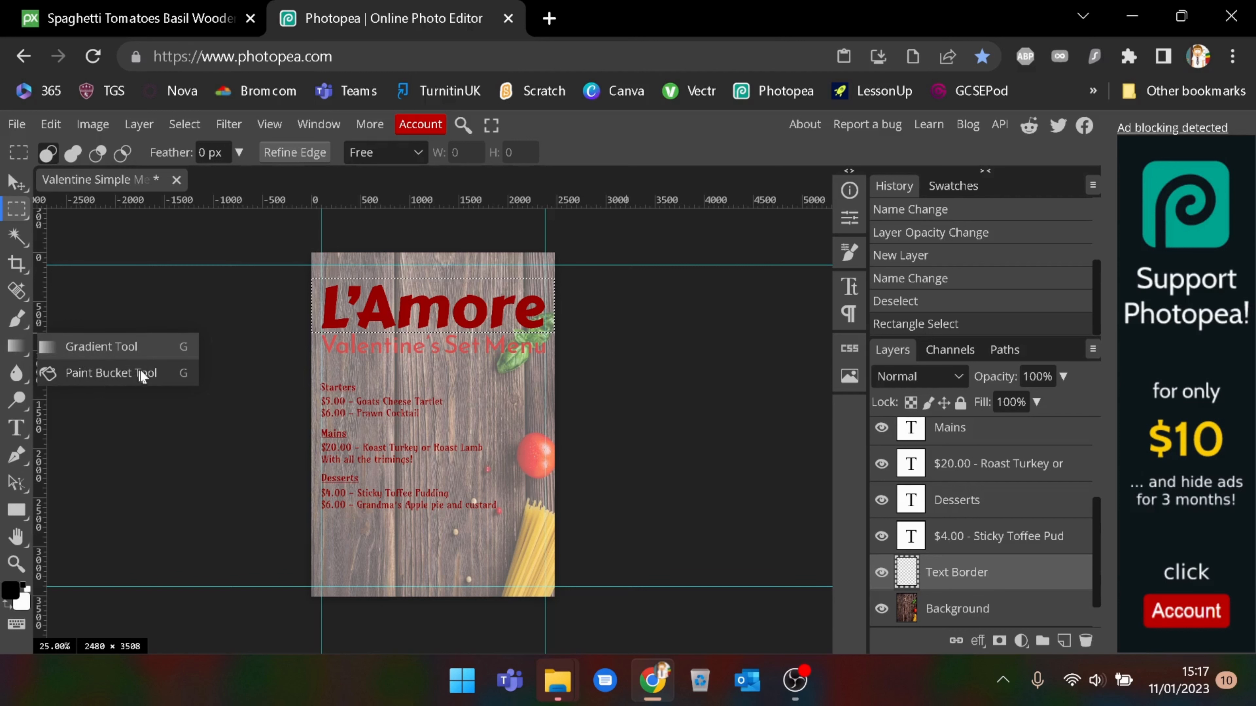
{"action": "left_click", "coordinate": [152, 372]}
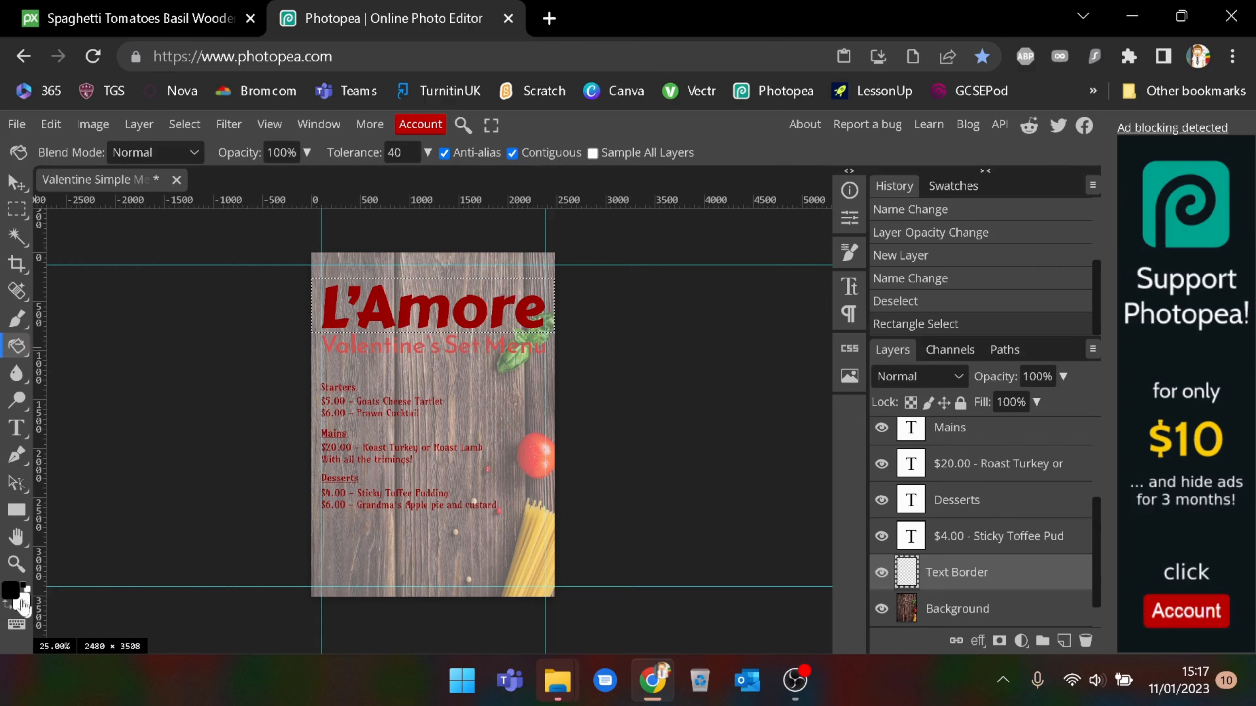
{"action": "left_click", "coordinate": [10, 596]}
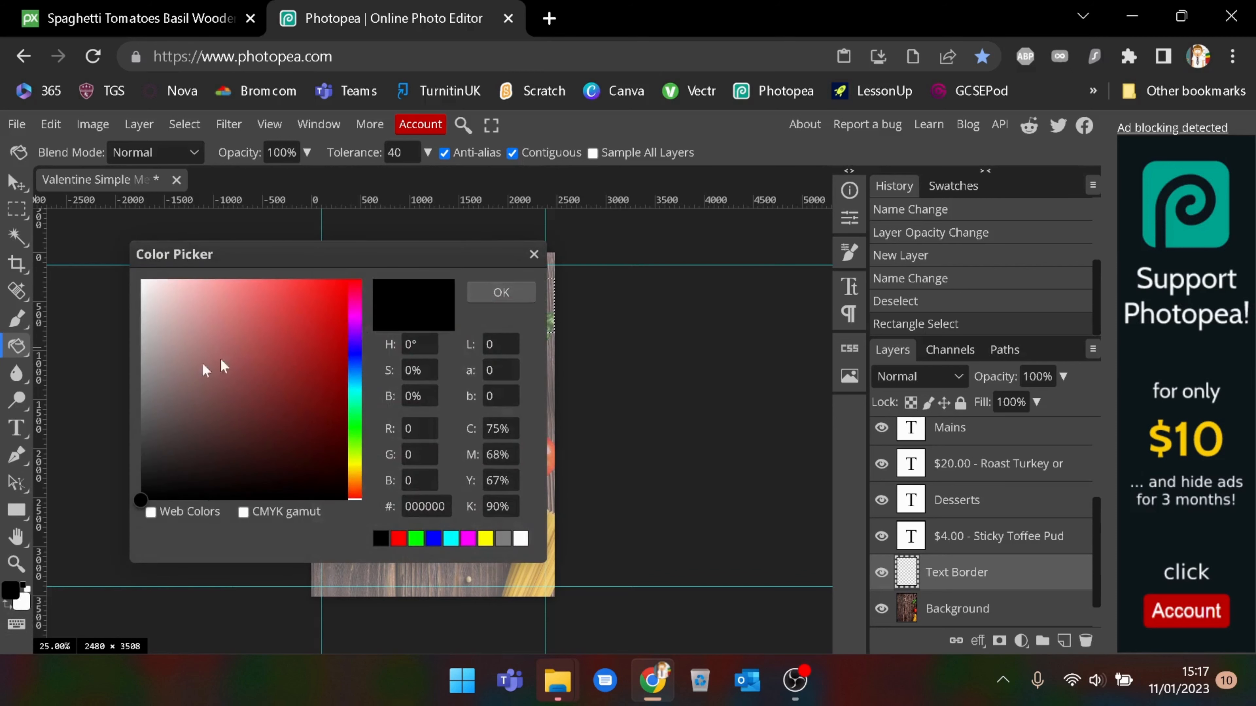
{"action": "left_click_drag", "start_coordinate": [205, 364], "coordinate": [107, 249]}
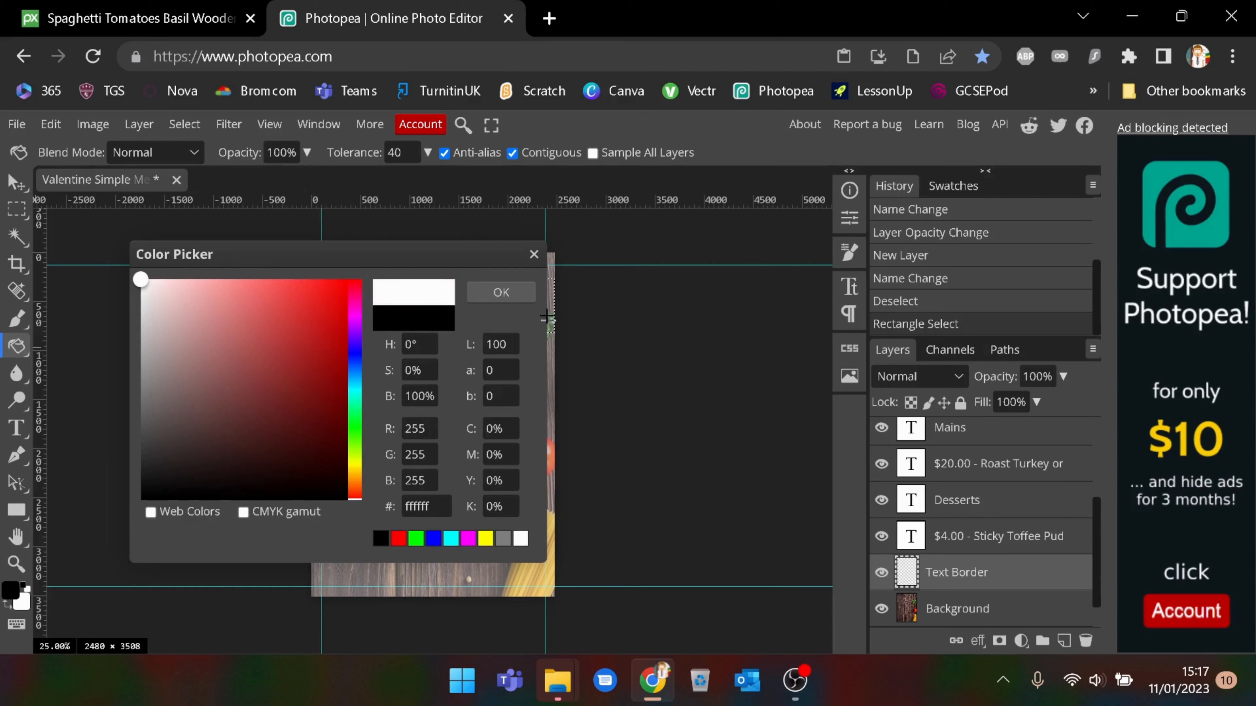
{"action": "left_click", "coordinate": [491, 286]}
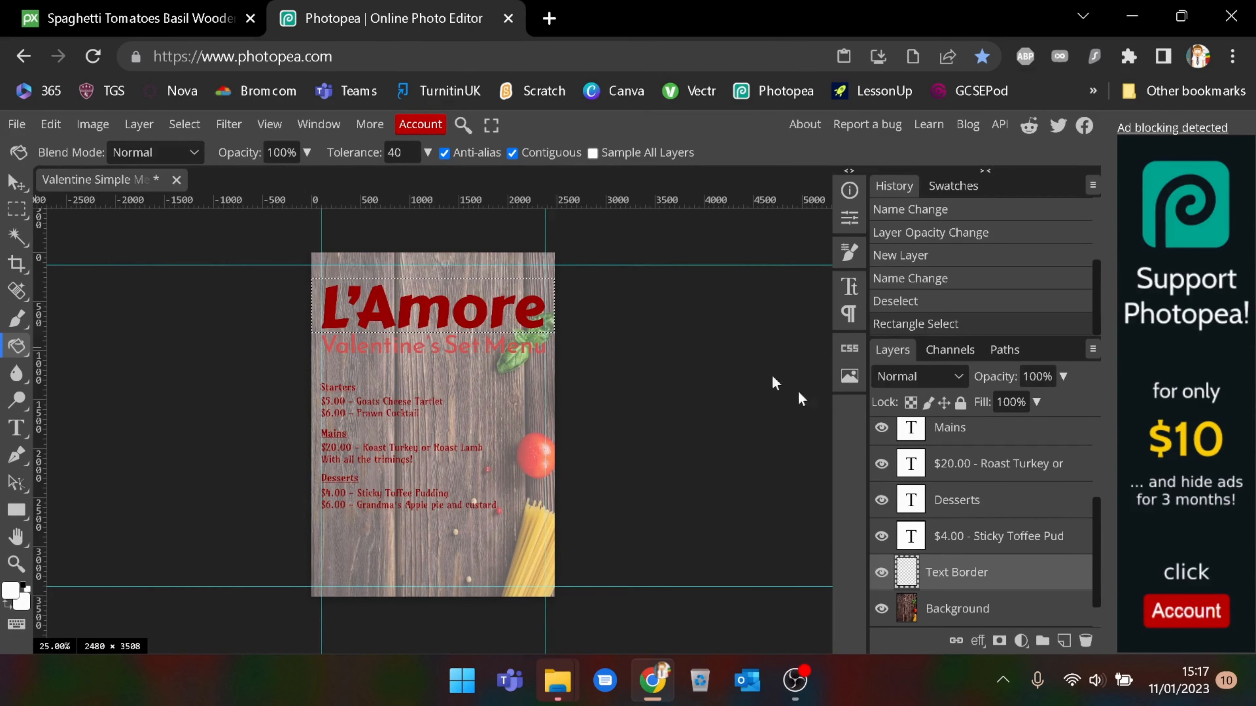
{"action": "left_click", "coordinate": [470, 285]}
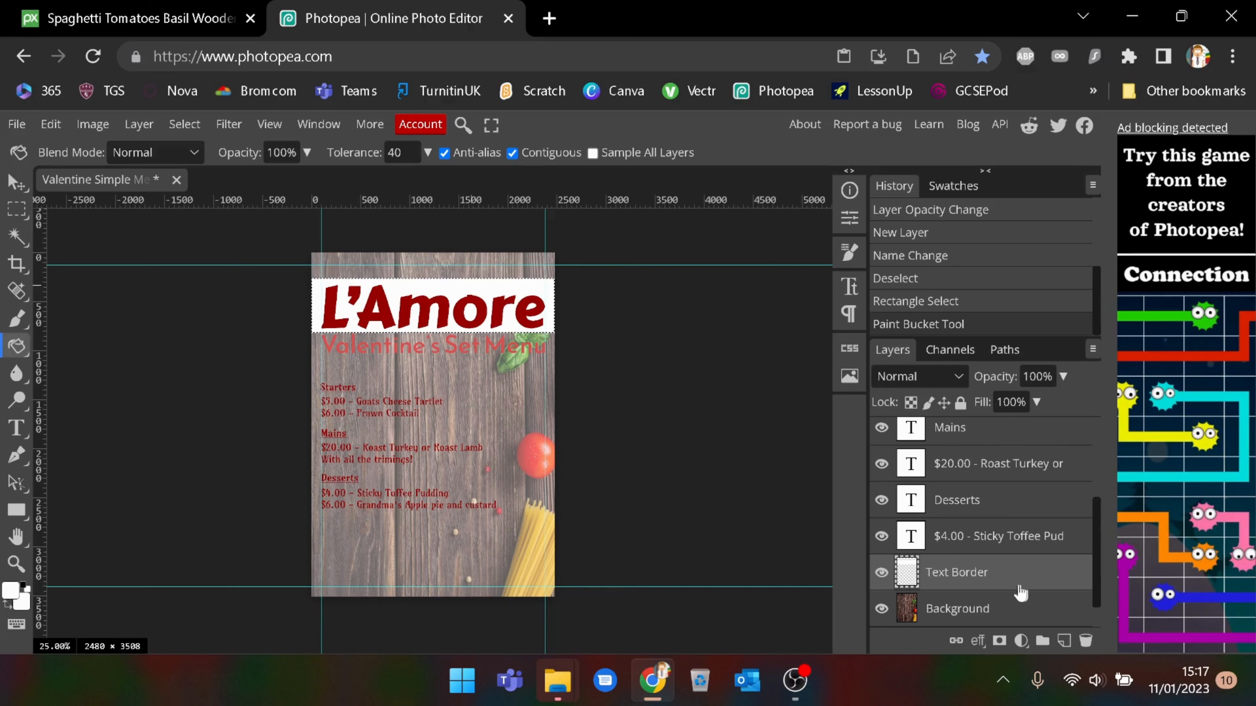
{"action": "left_click", "coordinate": [1065, 381]}
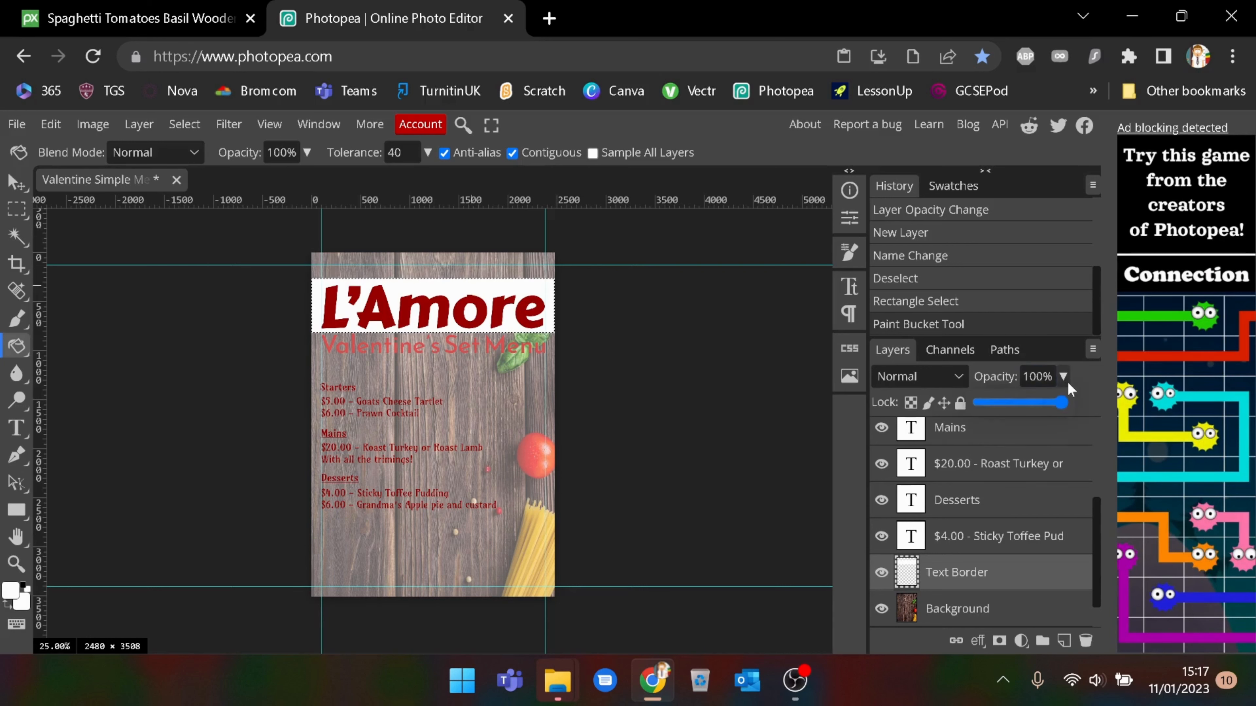
{"action": "left_click_drag", "start_coordinate": [1058, 411], "coordinate": [1040, 406]}
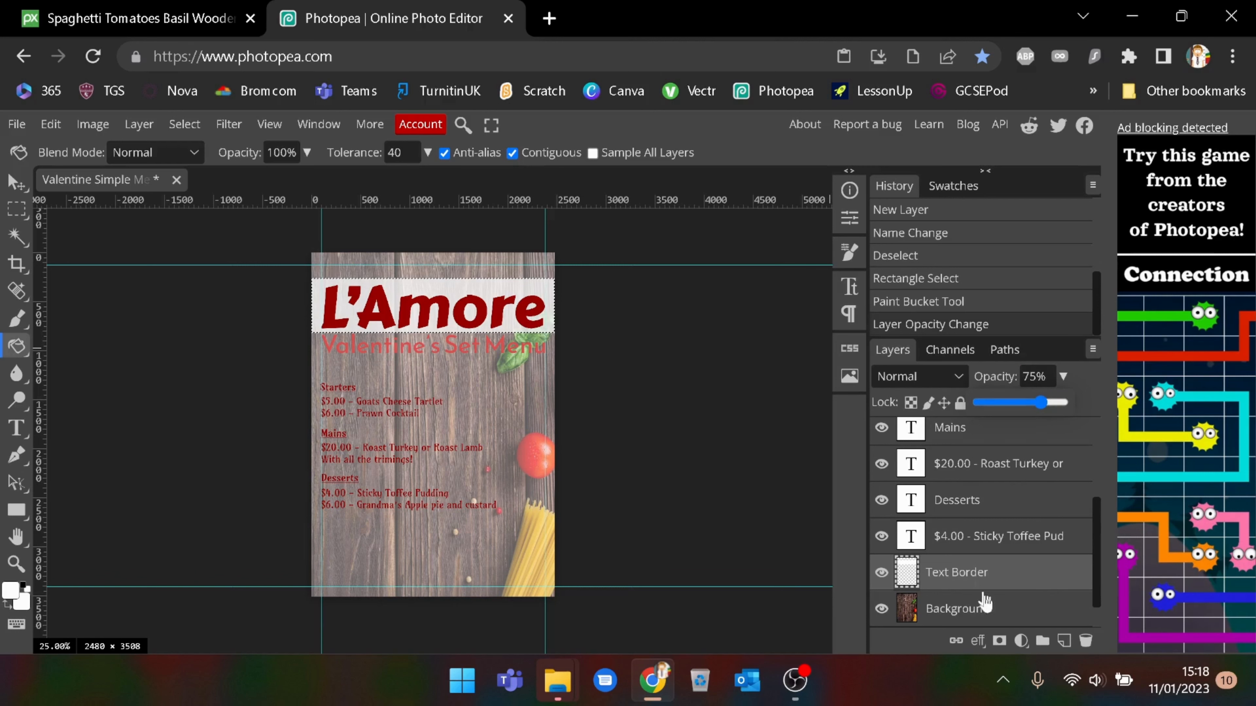
Add another new layer above Text Border and name it Text Border 2.
{"action": "left_click", "coordinate": [1063, 641]}
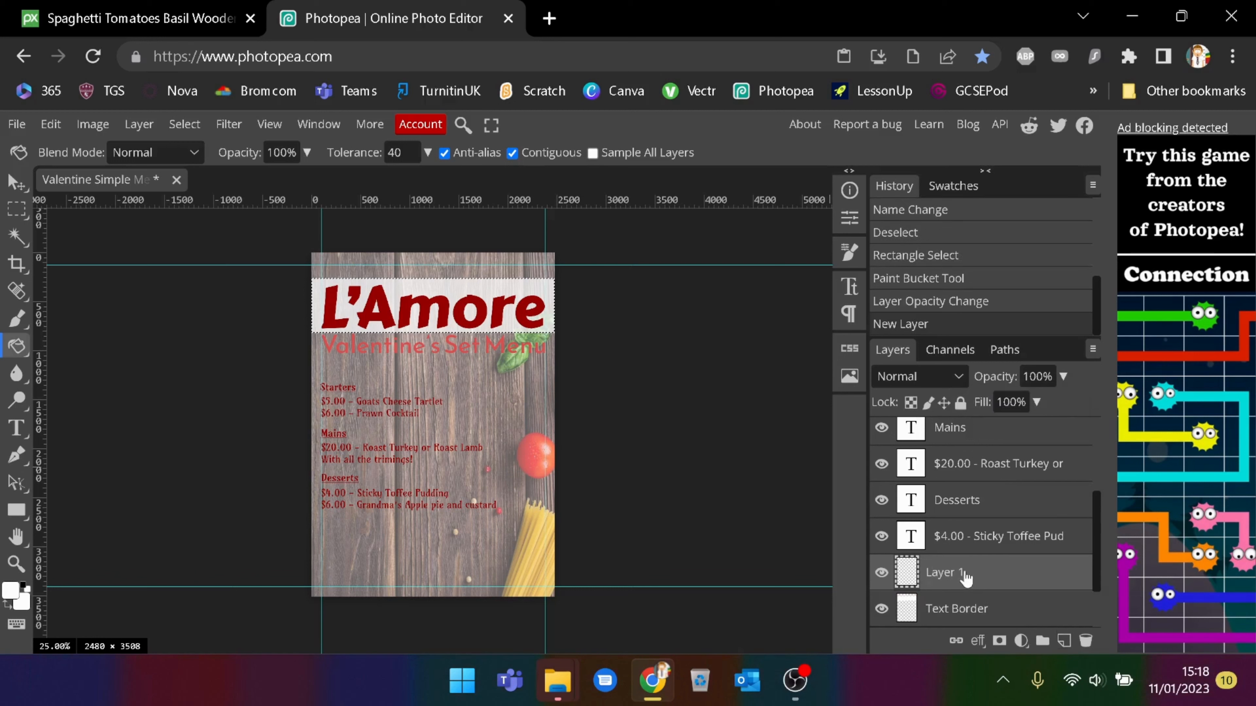
{"action": "double_click", "coordinate": [942, 577]}
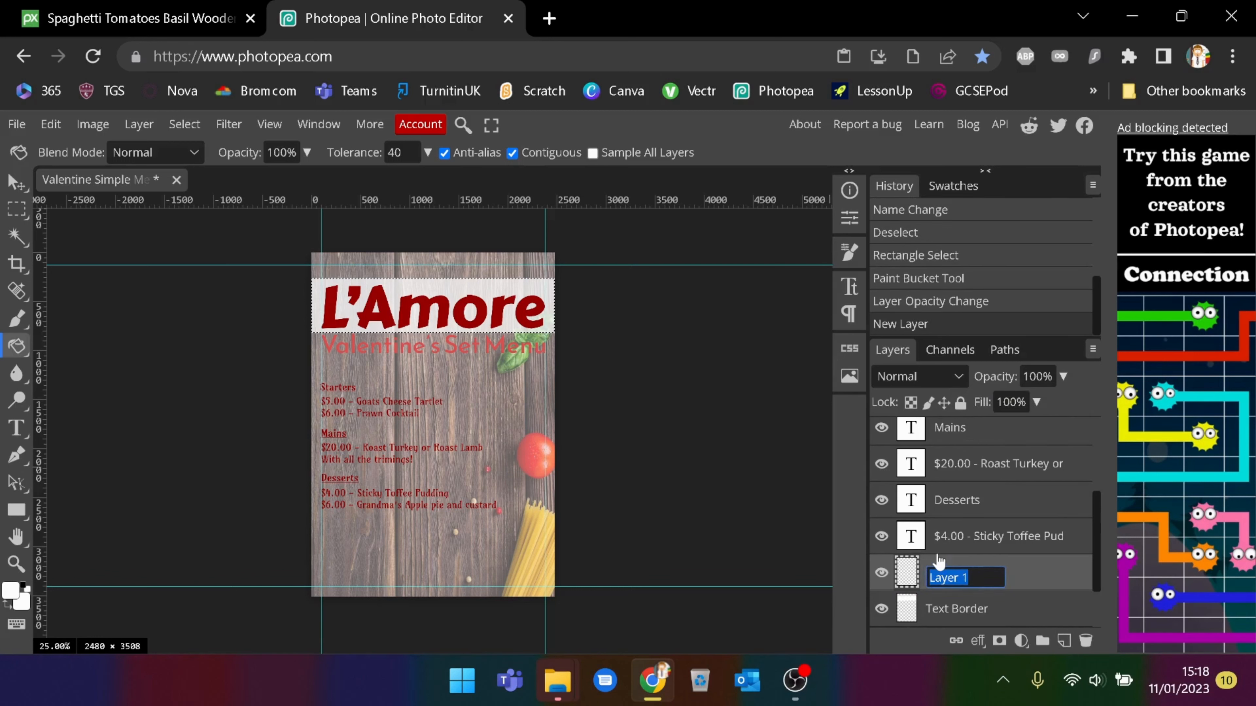
{"action": "type", "text": "Text Border 2"}
Select a full-page-width band about 349 px high around the Valentine's Set Menu subtitle and nudge the selection up.
{"action": "left_click", "coordinate": [7, 218]}
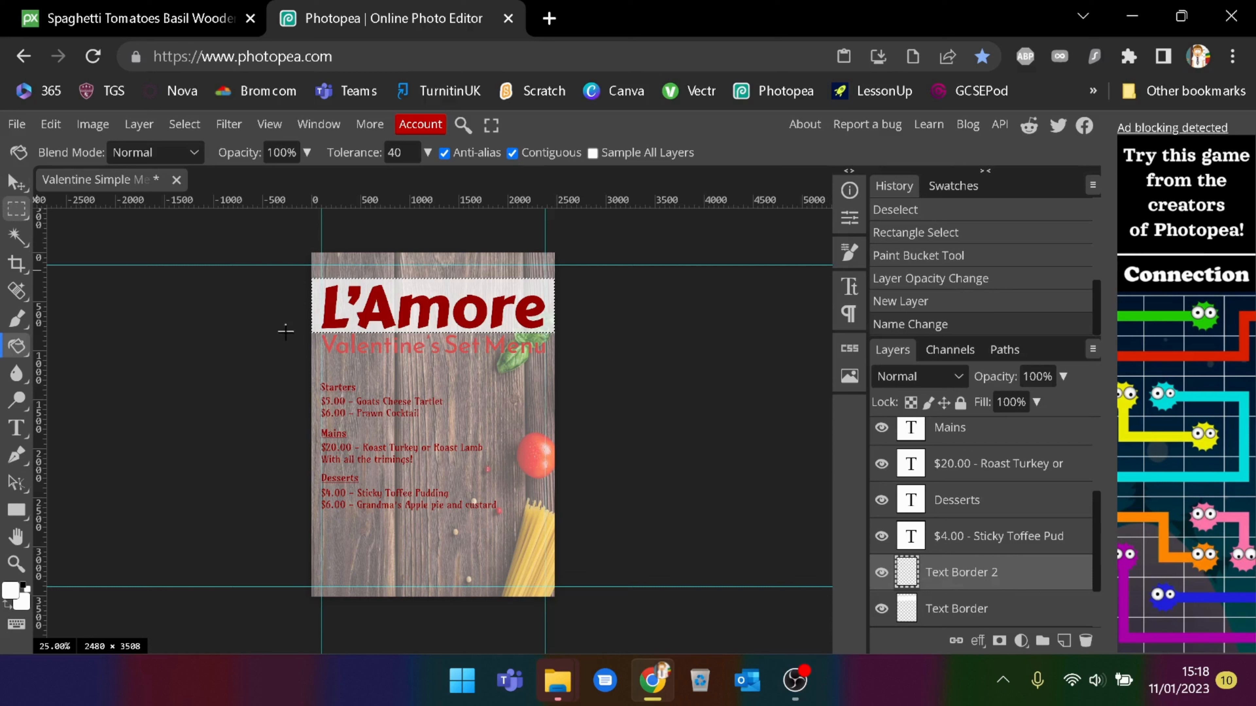
{"action": "key", "text": "m"}
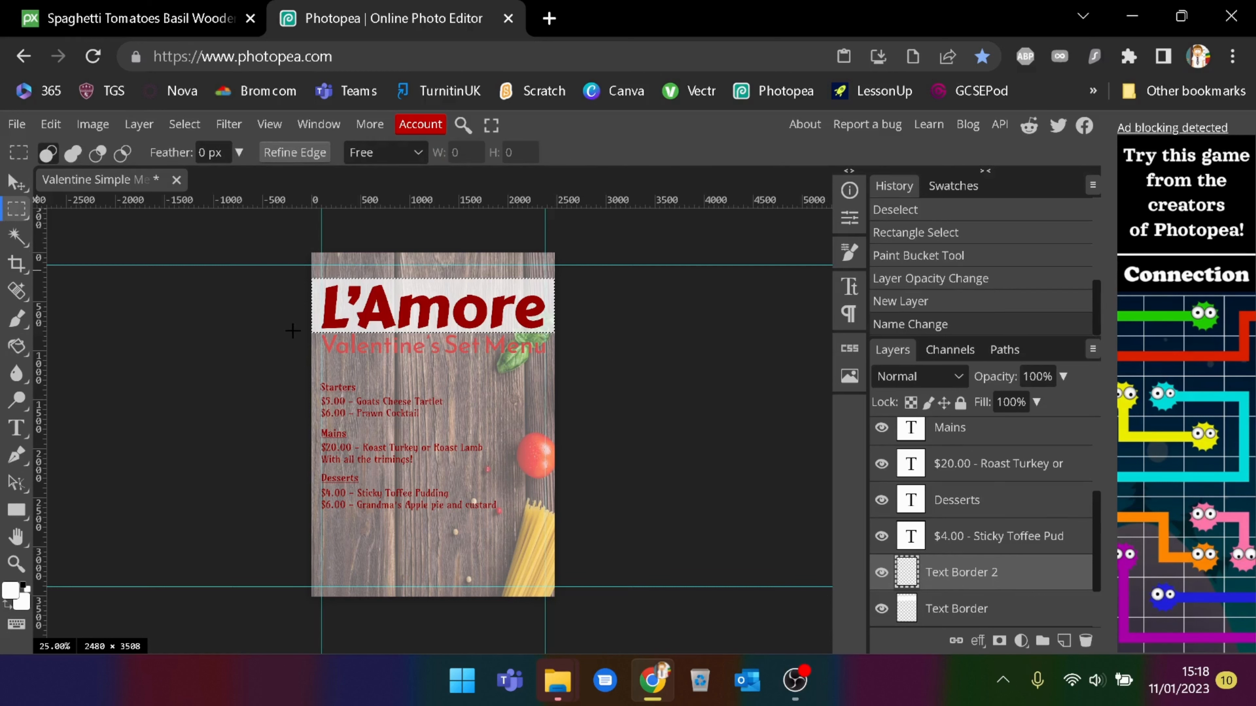
{"action": "left_click_drag", "start_coordinate": [292, 331], "coordinate": [569, 363]}
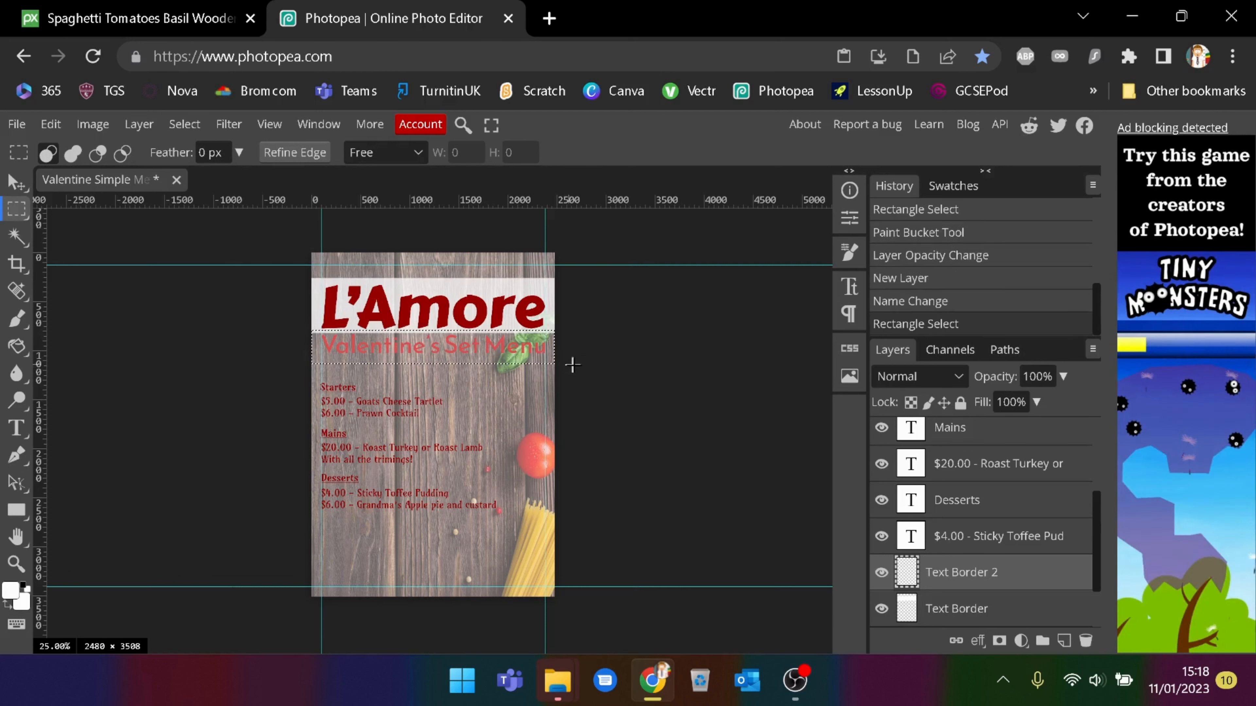
{"action": "key", "text": "Up"}
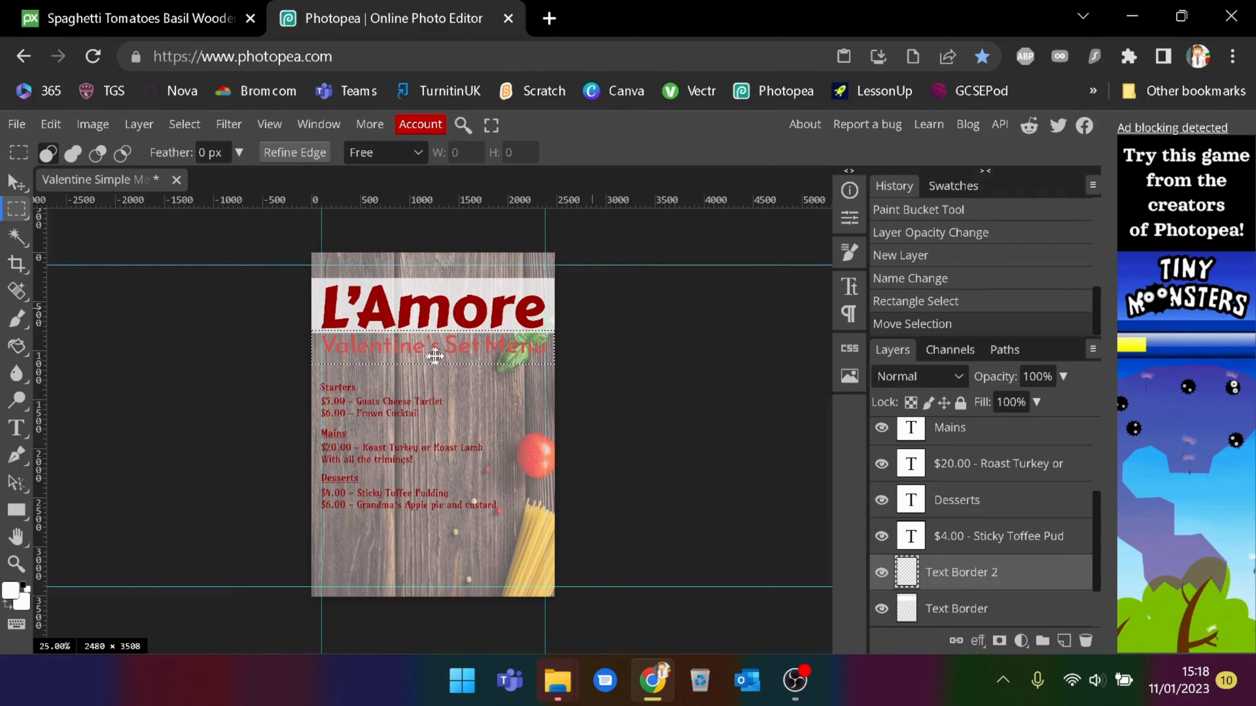
Transform the subtitle selection to about 82% height, keeping its width at 100%.
{"action": "right_click", "coordinate": [426, 346]}
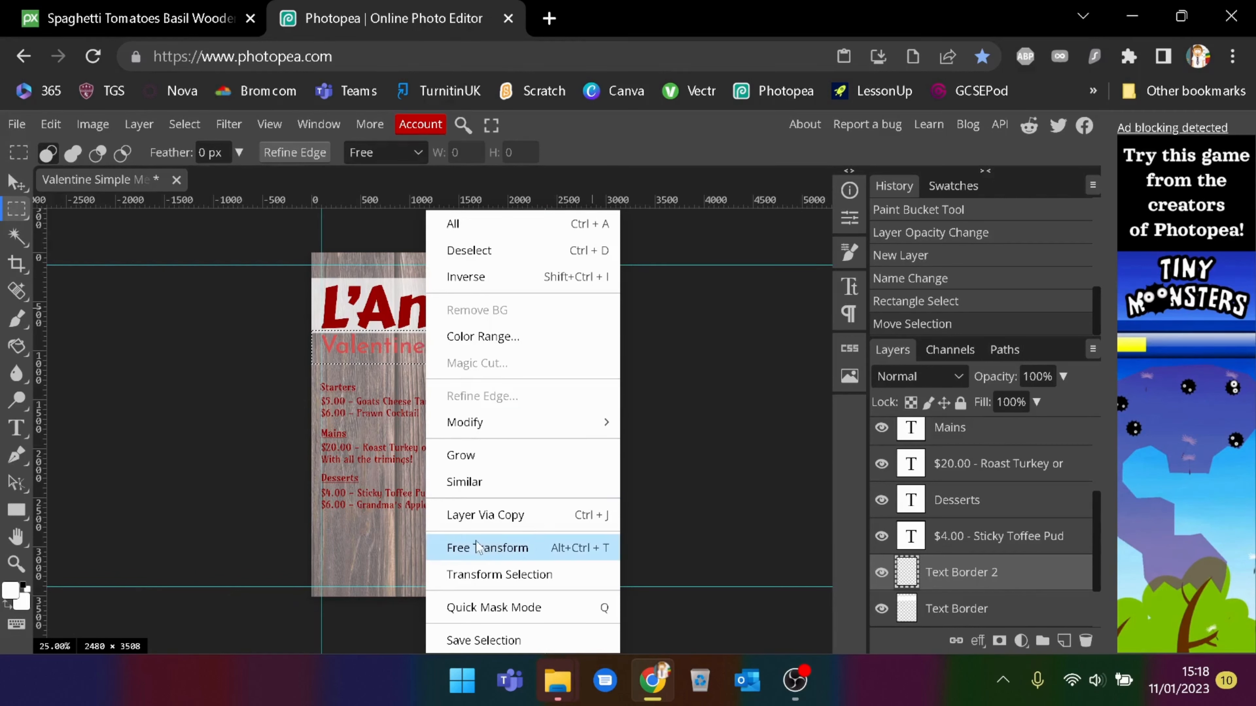
{"action": "left_click", "coordinate": [500, 574]}
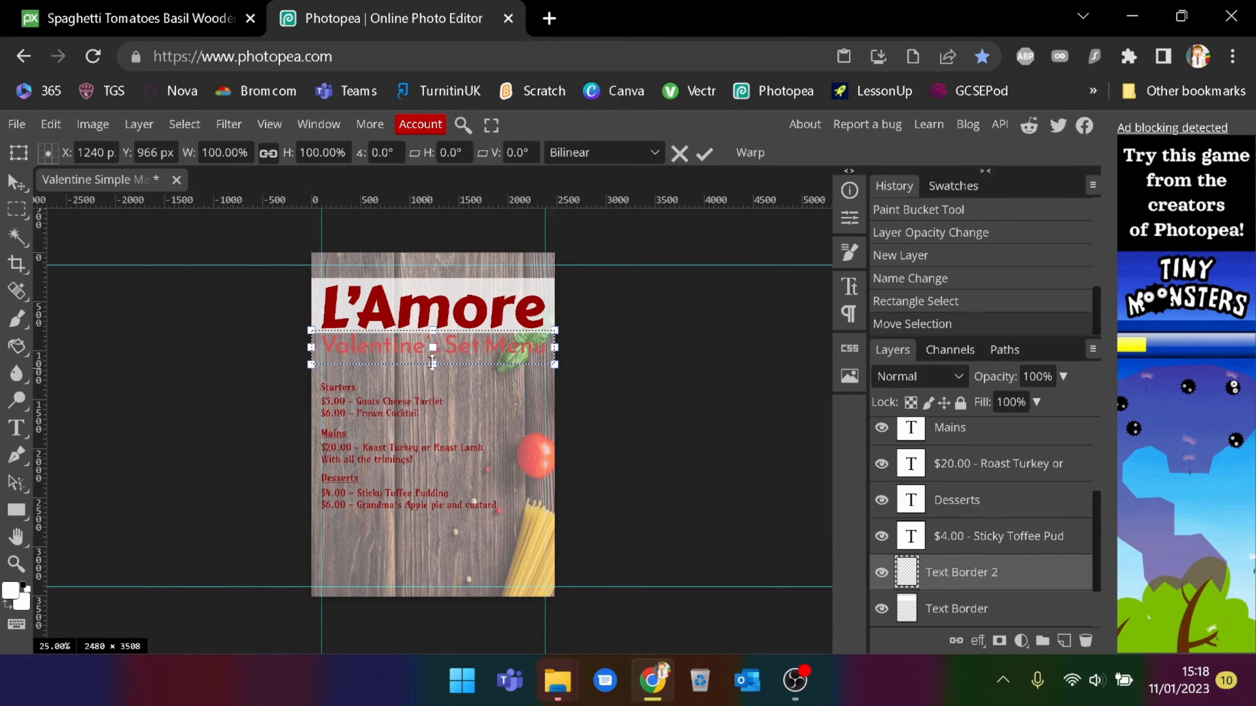
{"action": "left_click_drag", "start_coordinate": [433, 363], "coordinate": [433, 362]}
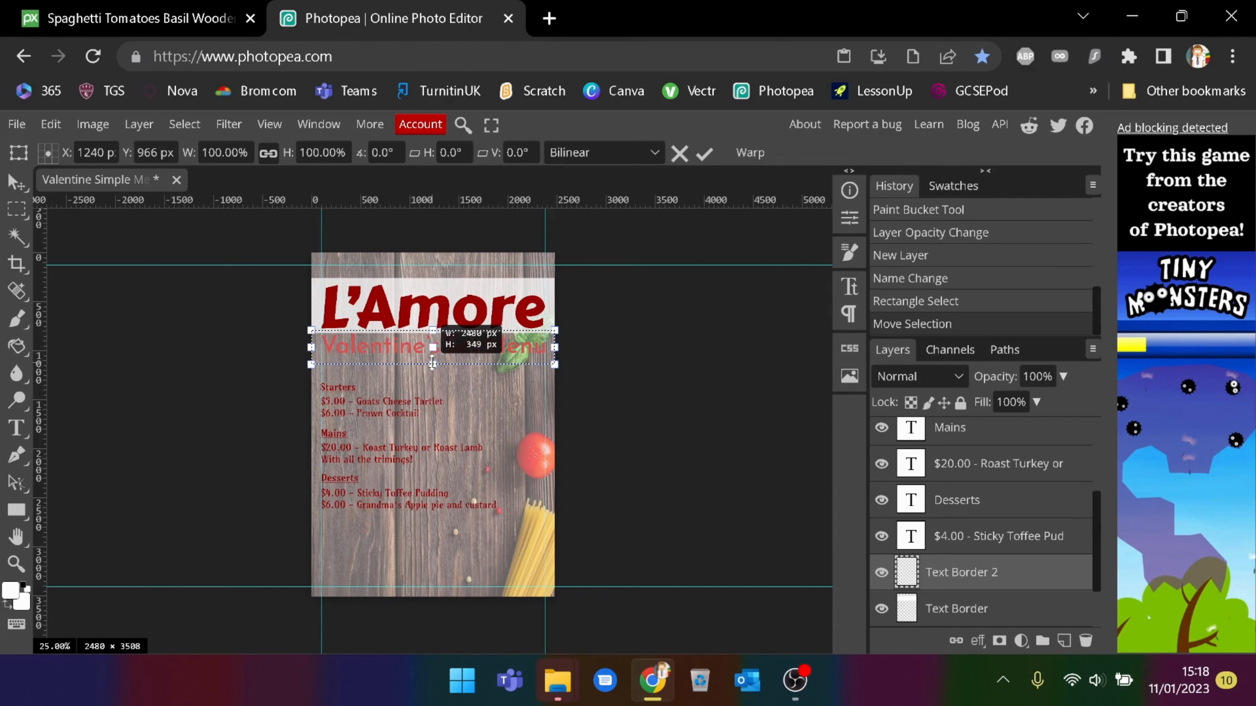
{"action": "left_click_drag", "start_coordinate": [433, 363], "coordinate": [432, 368]}
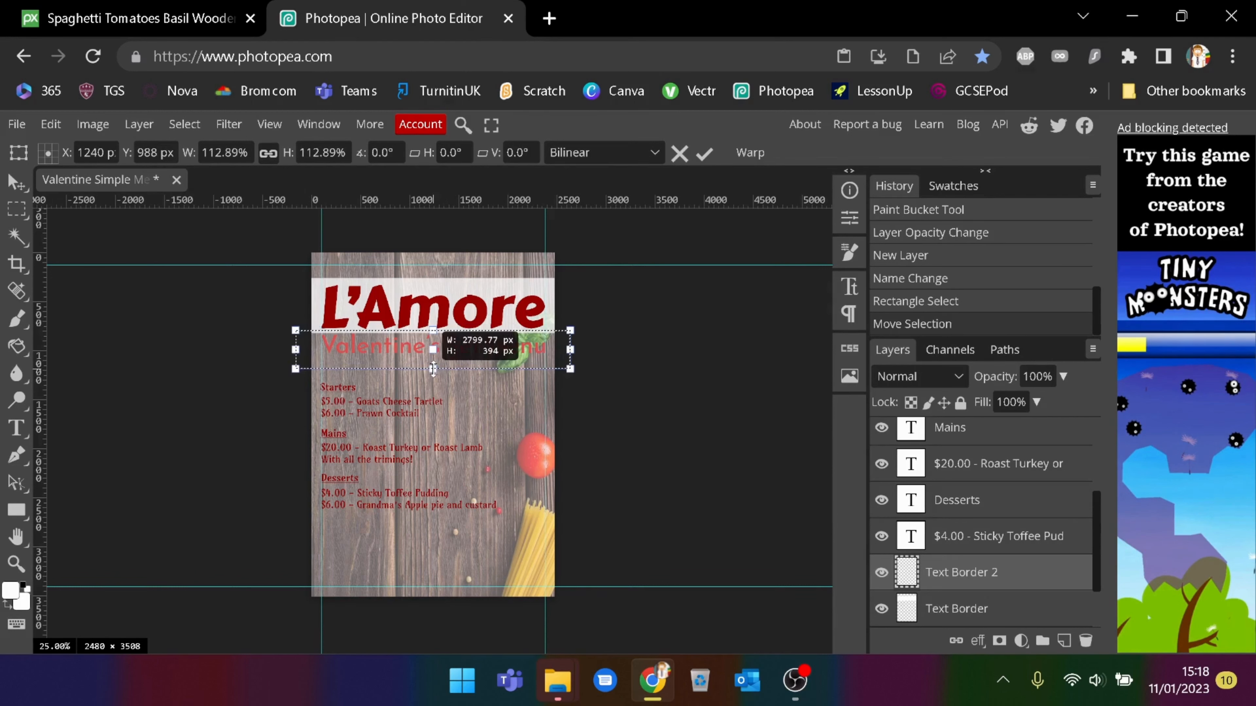
{"action": "left_click_drag", "start_coordinate": [434, 368], "coordinate": [433, 357]}
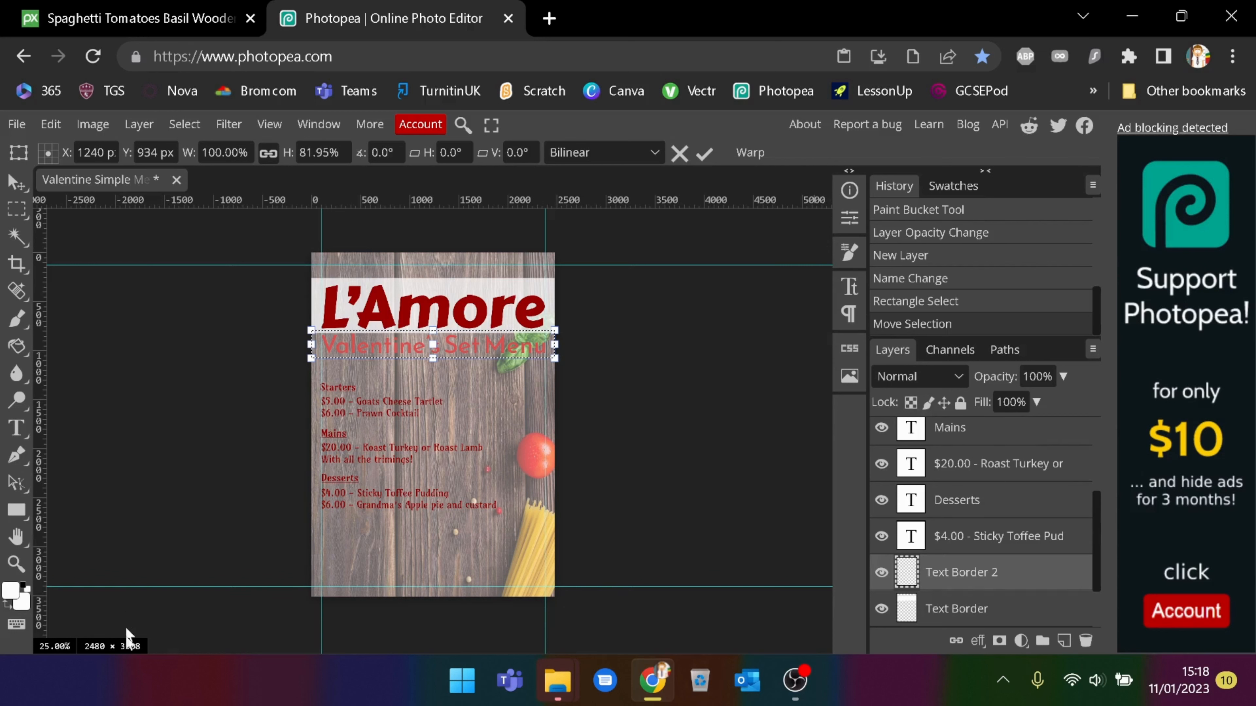
Fill the subtitle selection with bright cyan using the Paint Bucket and reduce the Text Border 2 layer's opacity to 76%.
{"action": "left_click", "coordinate": [9, 593]}
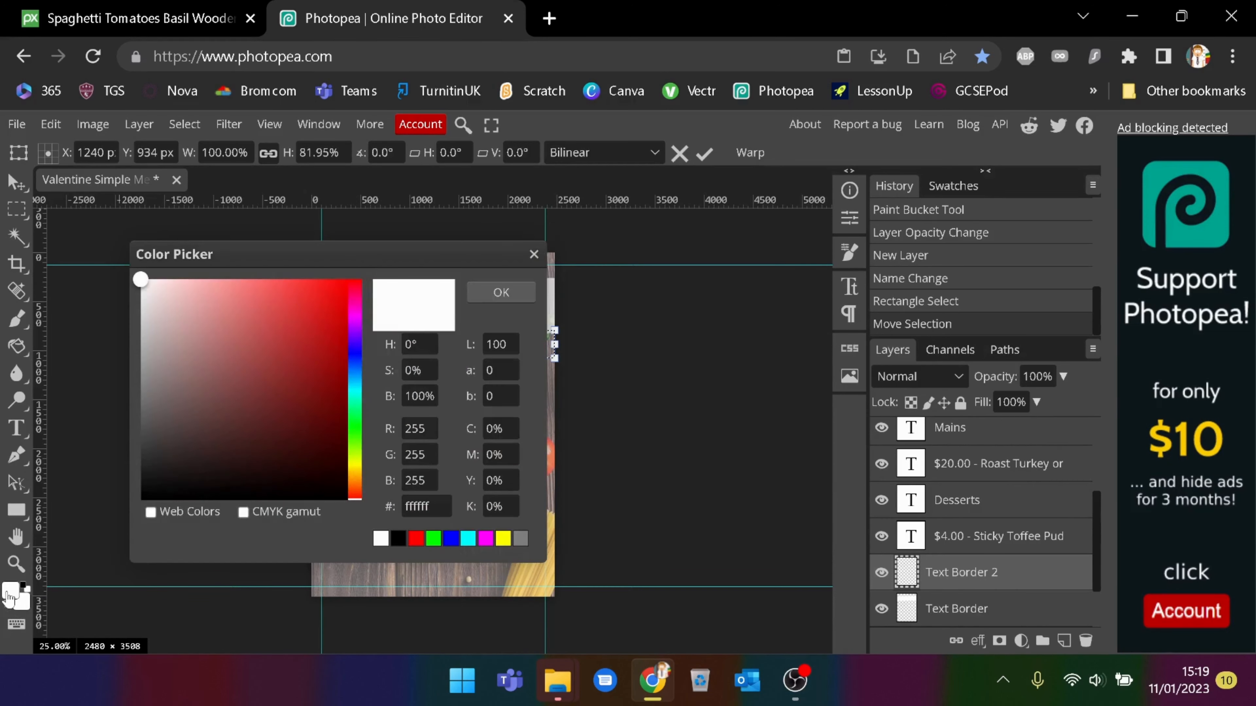
{"action": "left_click", "coordinate": [354, 386]}
{"action": "left_click_drag", "start_coordinate": [326, 329], "coordinate": [333, 286]}
{"action": "left_click", "coordinate": [500, 290]}
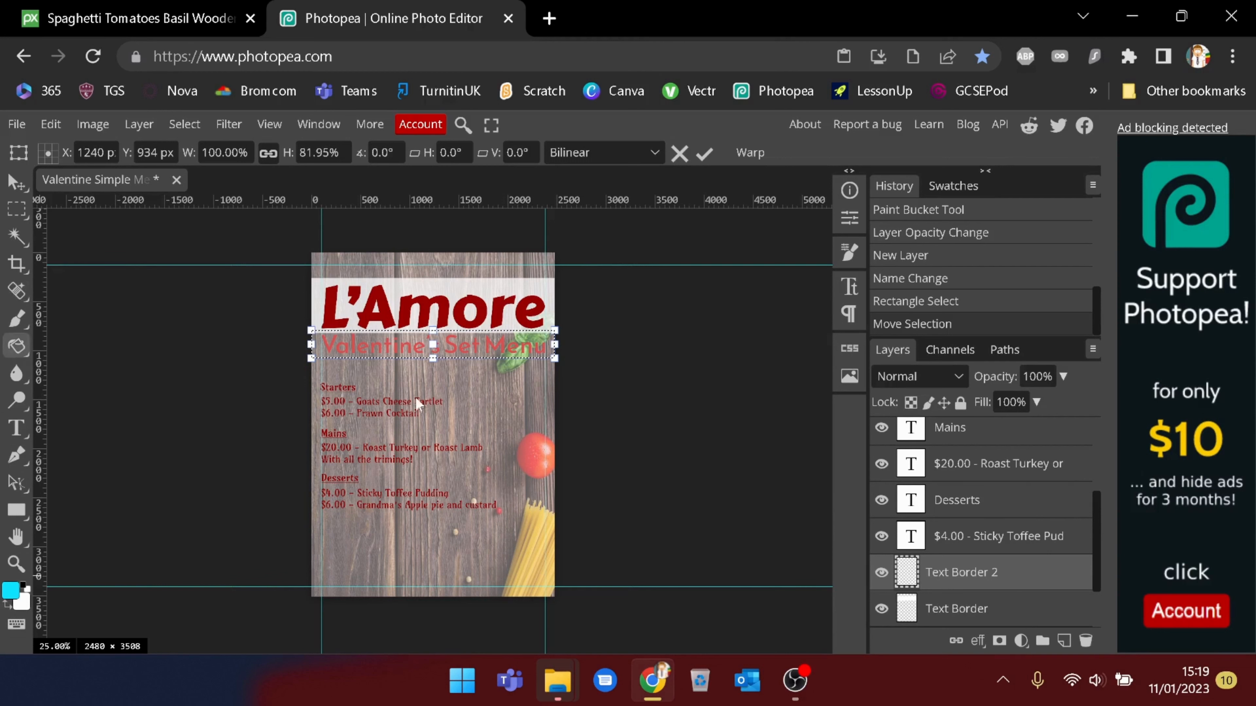
{"action": "key", "text": "Return"}
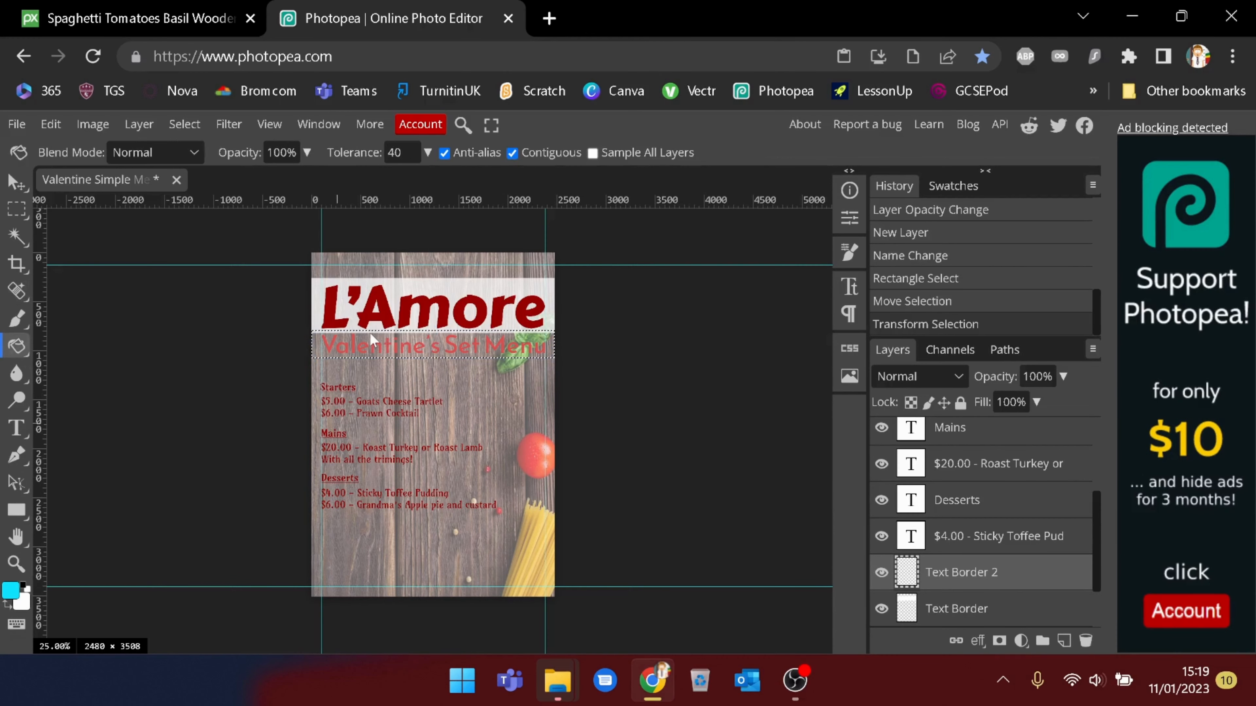
{"action": "left_click", "coordinate": [370, 337]}
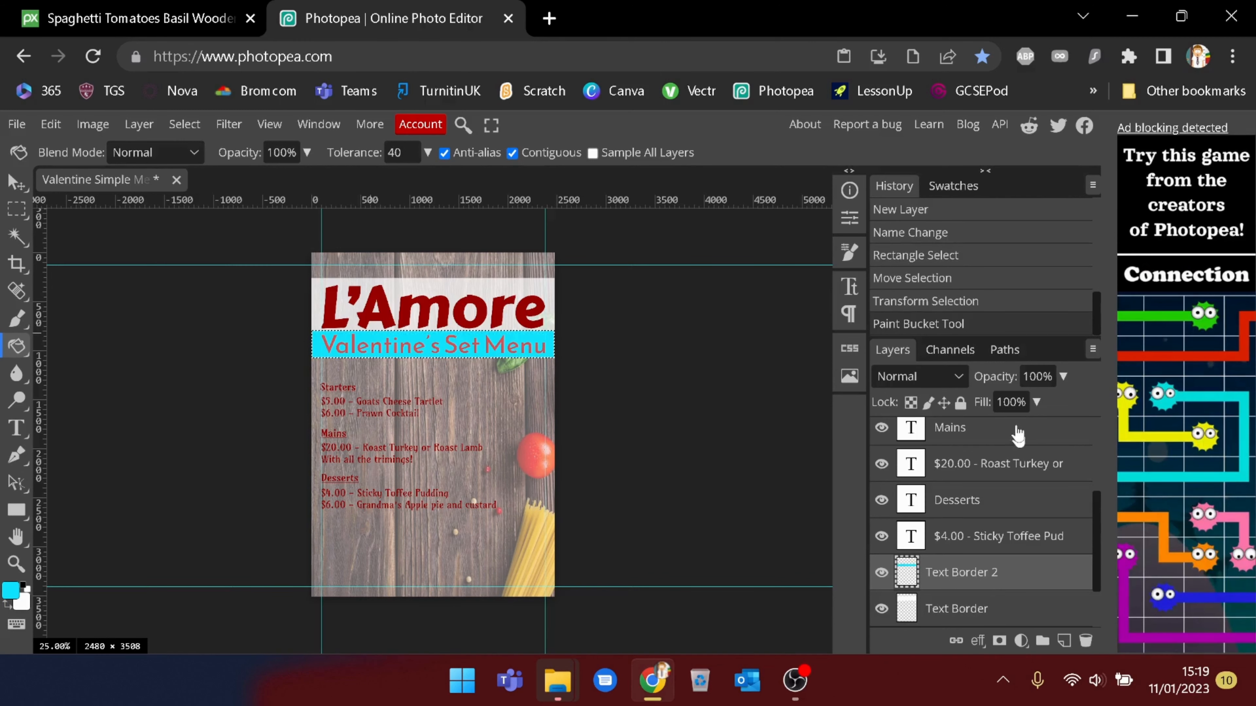
{"action": "left_click", "coordinate": [1037, 403]}
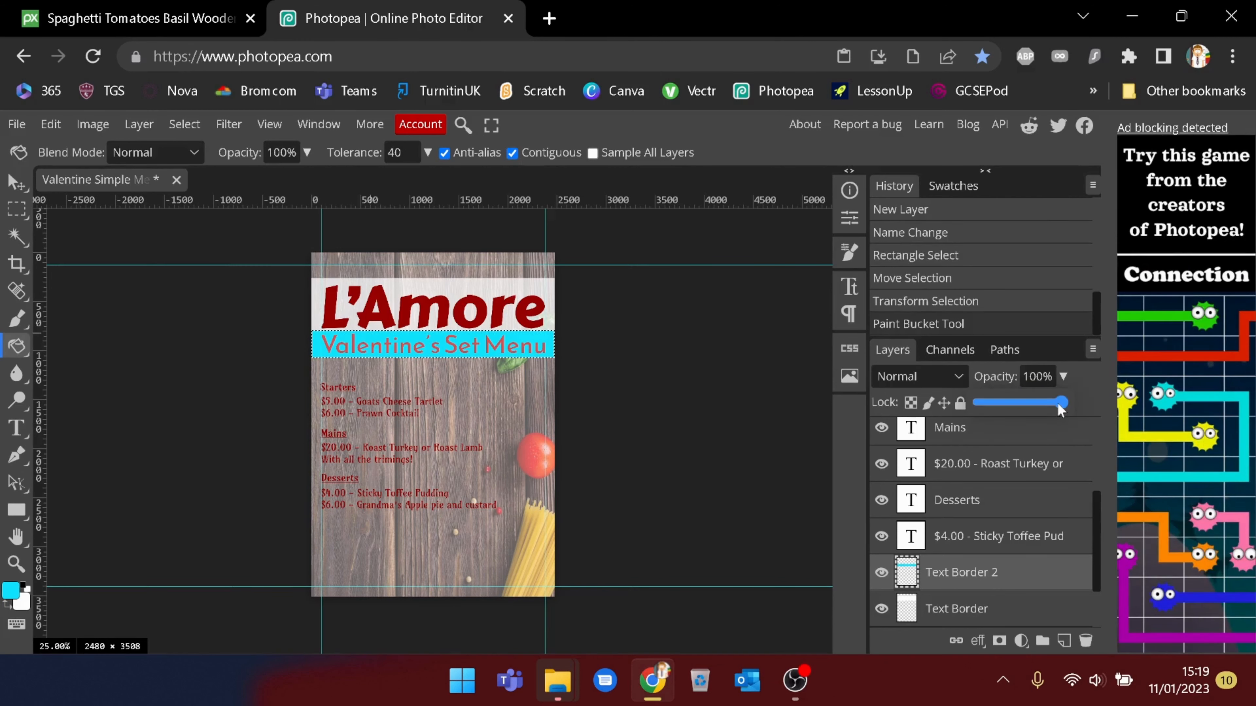
{"action": "left_click_drag", "start_coordinate": [1056, 402], "coordinate": [1040, 401]}
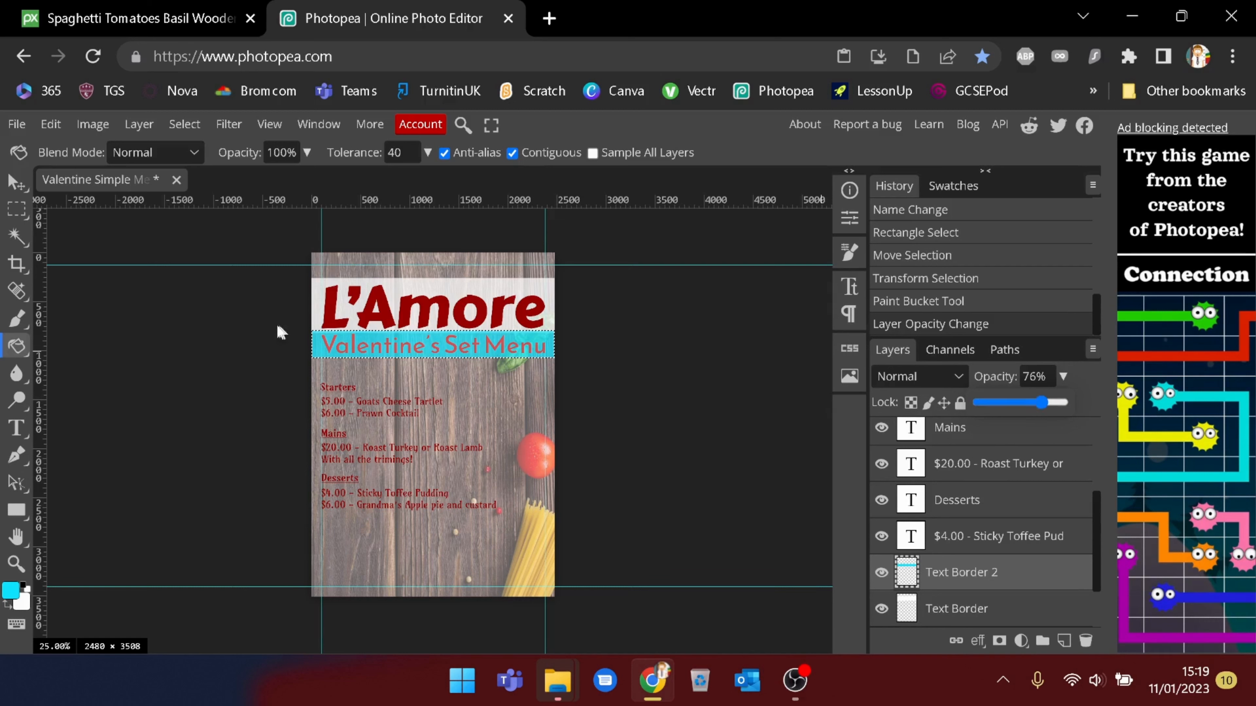
Change the text colour of the Valentine's Set Menu subtitle to white (ffffff).
{"action": "scroll", "coordinate": [1038, 539], "scroll_direction": "up", "scroll_amount": 3}
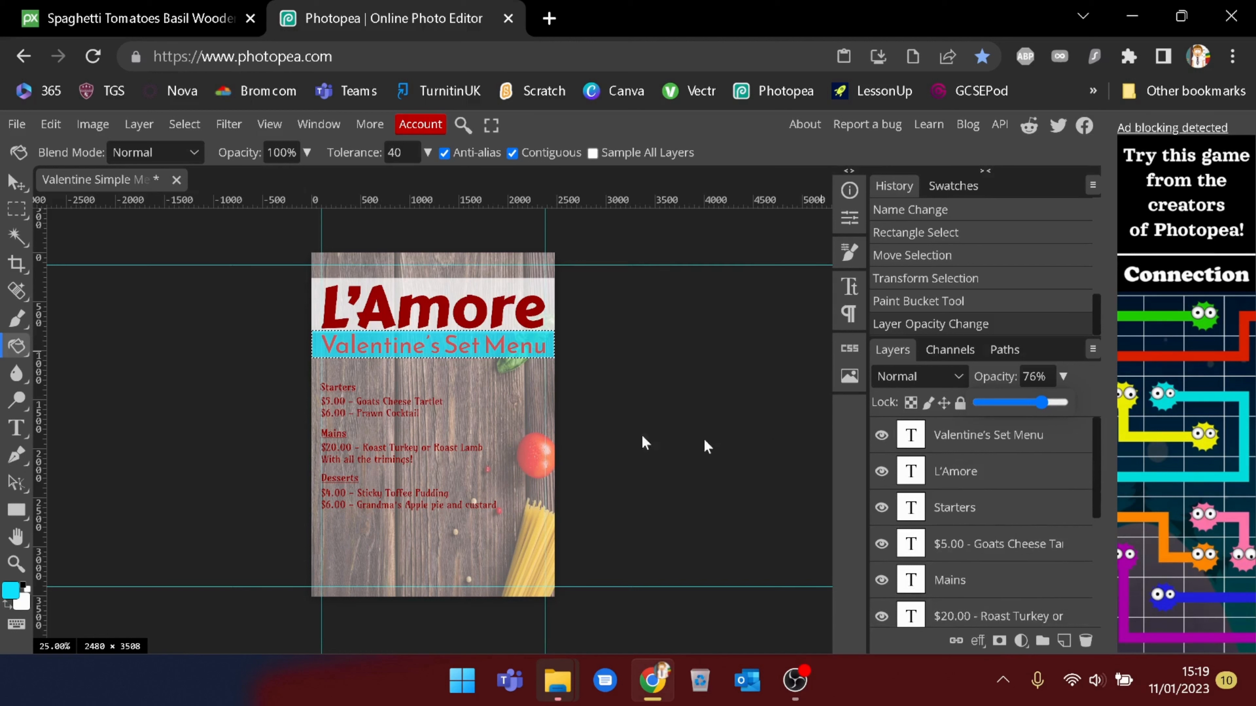
{"action": "double_click", "coordinate": [911, 440]}
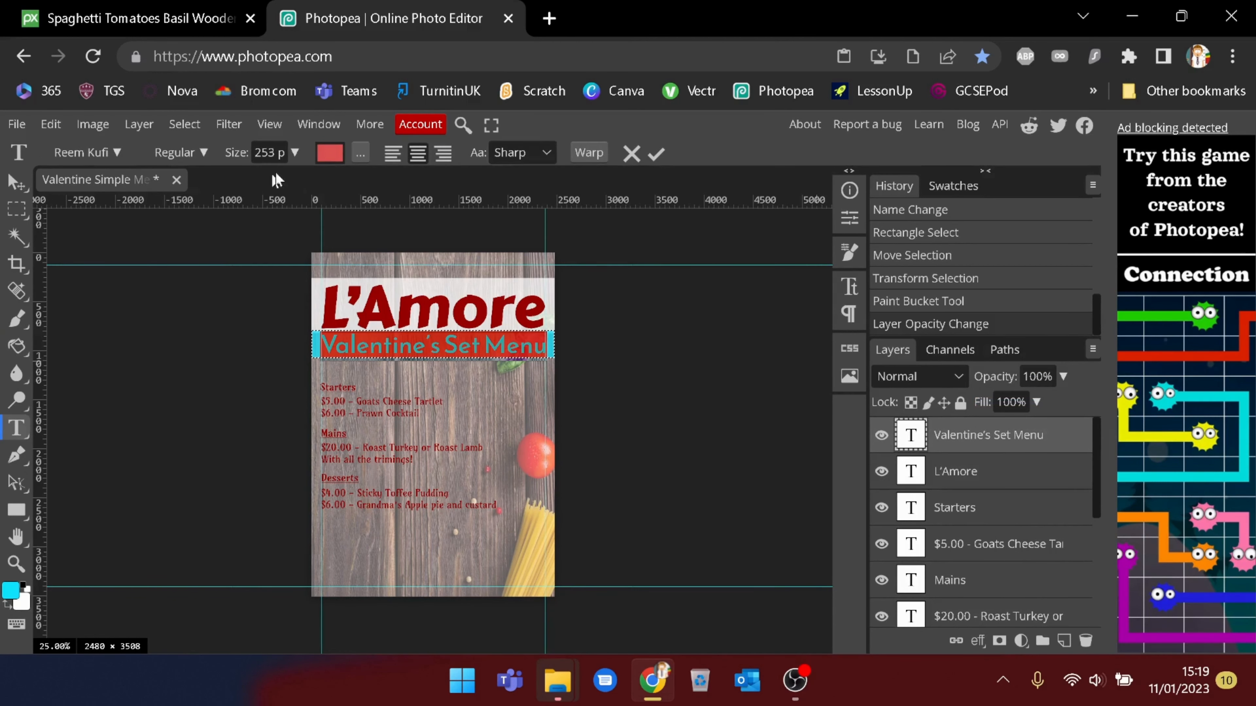
{"action": "left_click", "coordinate": [329, 153]}
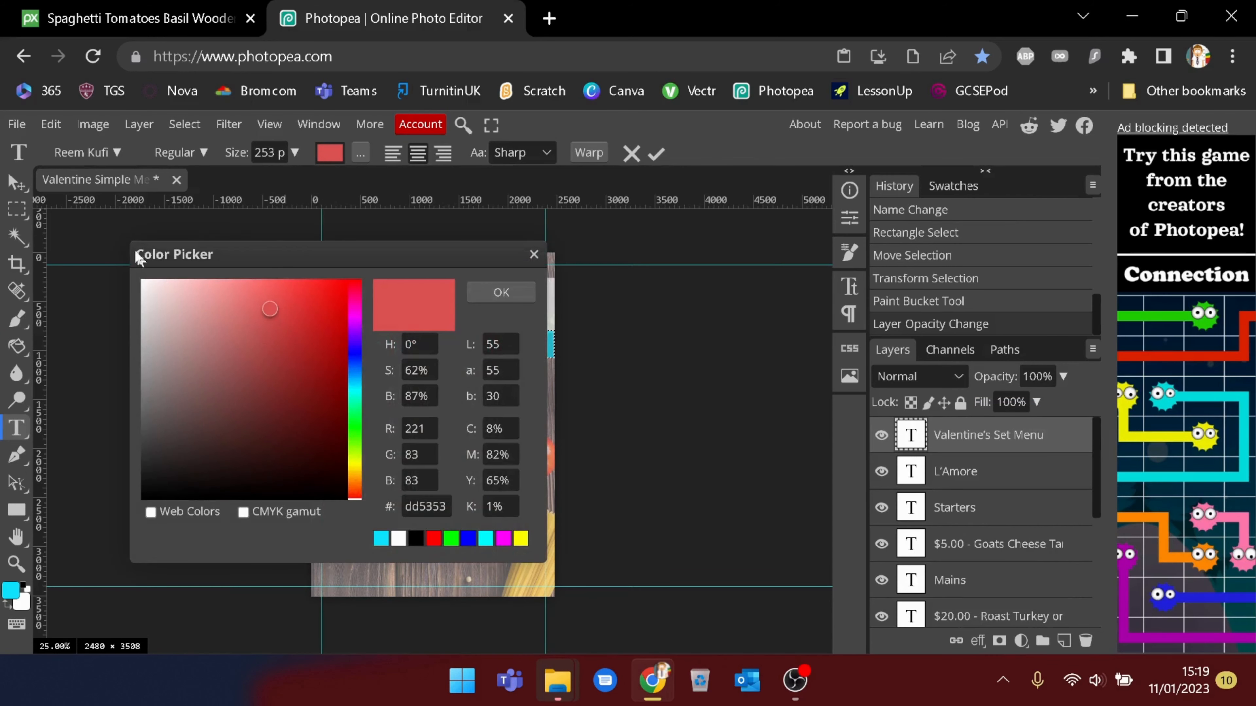
{"action": "left_click", "coordinate": [140, 280]}
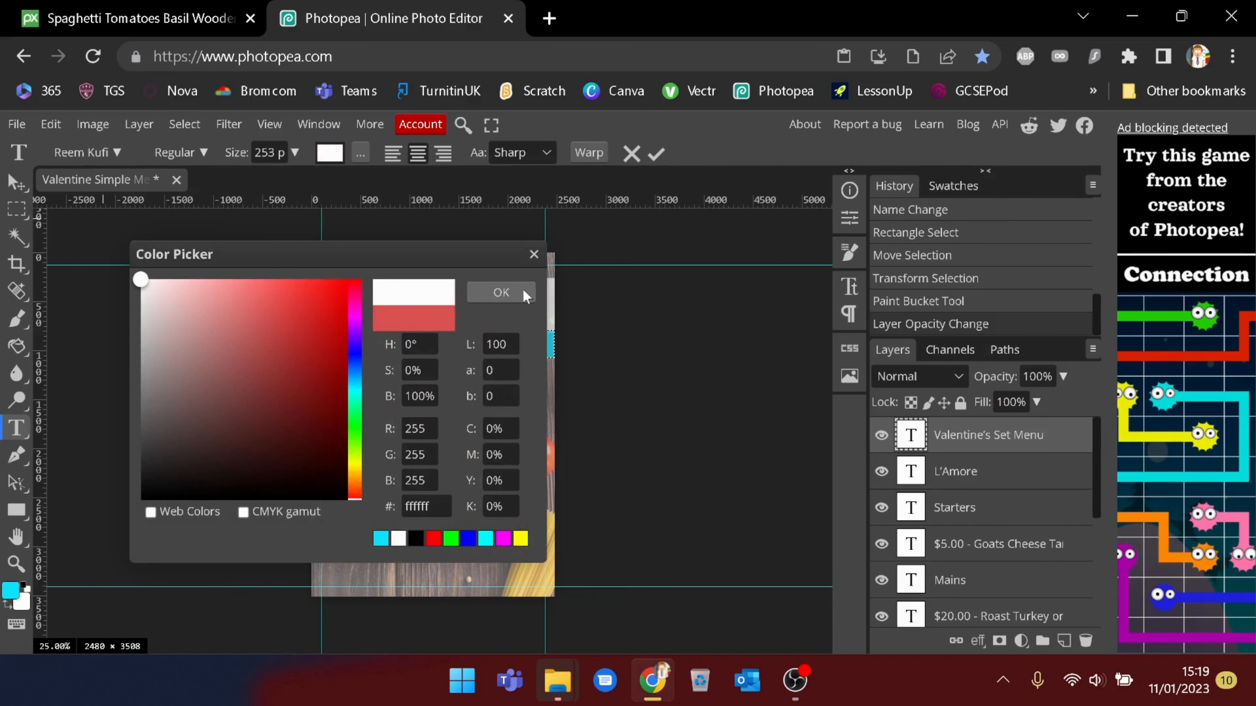
{"action": "left_click", "coordinate": [501, 292]}
{"action": "left_click", "coordinate": [521, 347]}
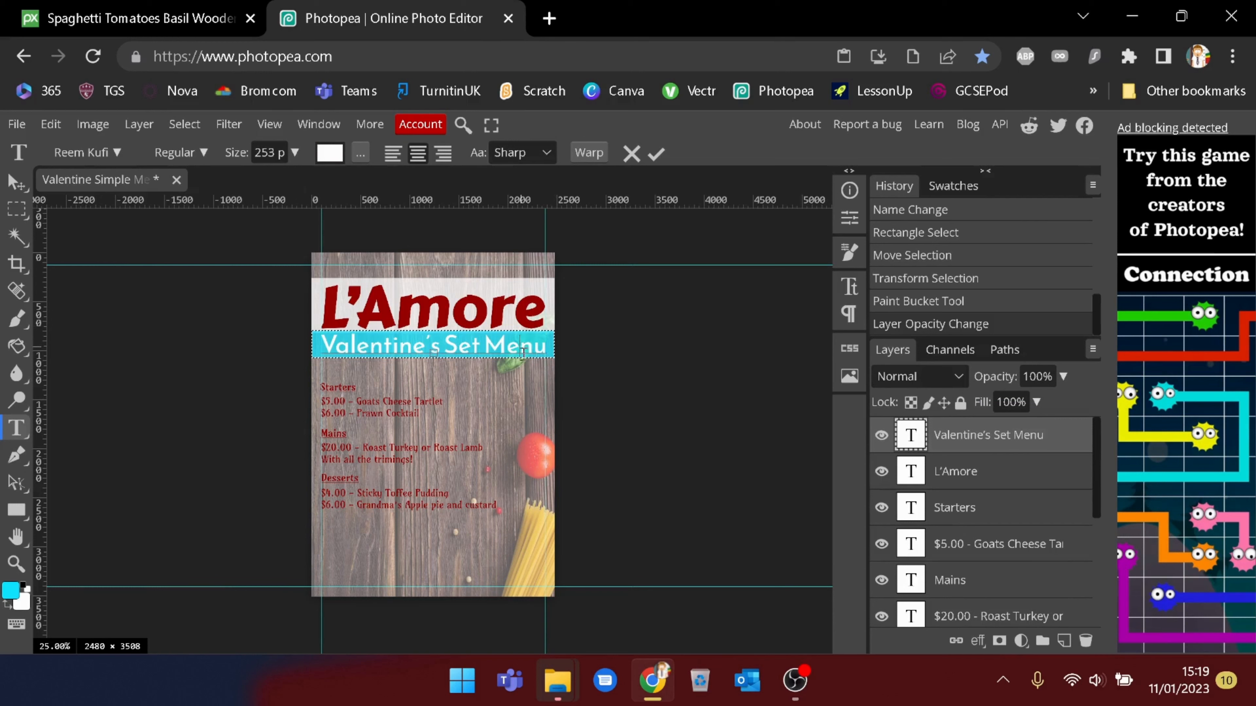
Raise the Text Border 2 layer's opacity to 88%.
{"action": "scroll", "coordinate": [989, 527], "scroll_direction": "down", "scroll_amount": 1}
{"action": "scroll", "coordinate": [989, 527], "scroll_direction": "down", "scroll_amount": 5}
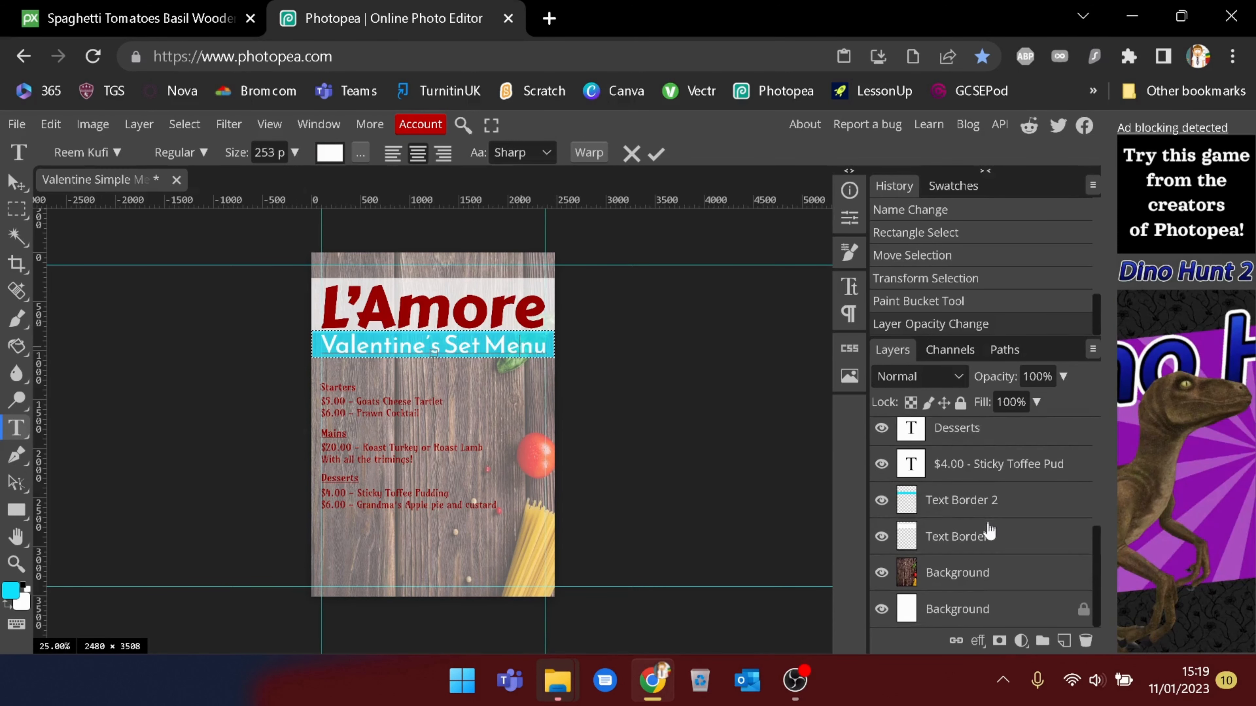
{"action": "left_click", "coordinate": [968, 501]}
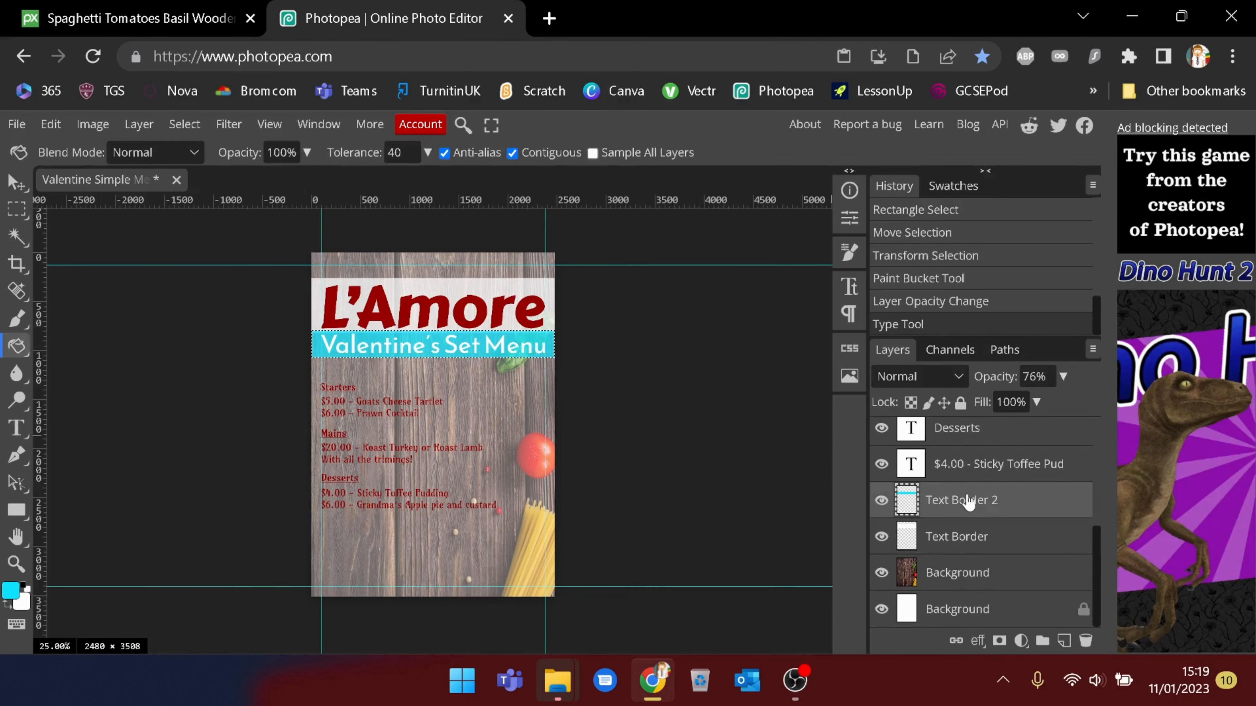
{"action": "left_click", "coordinate": [1063, 377]}
{"action": "left_click_drag", "start_coordinate": [1042, 406], "coordinate": [1051, 407]}
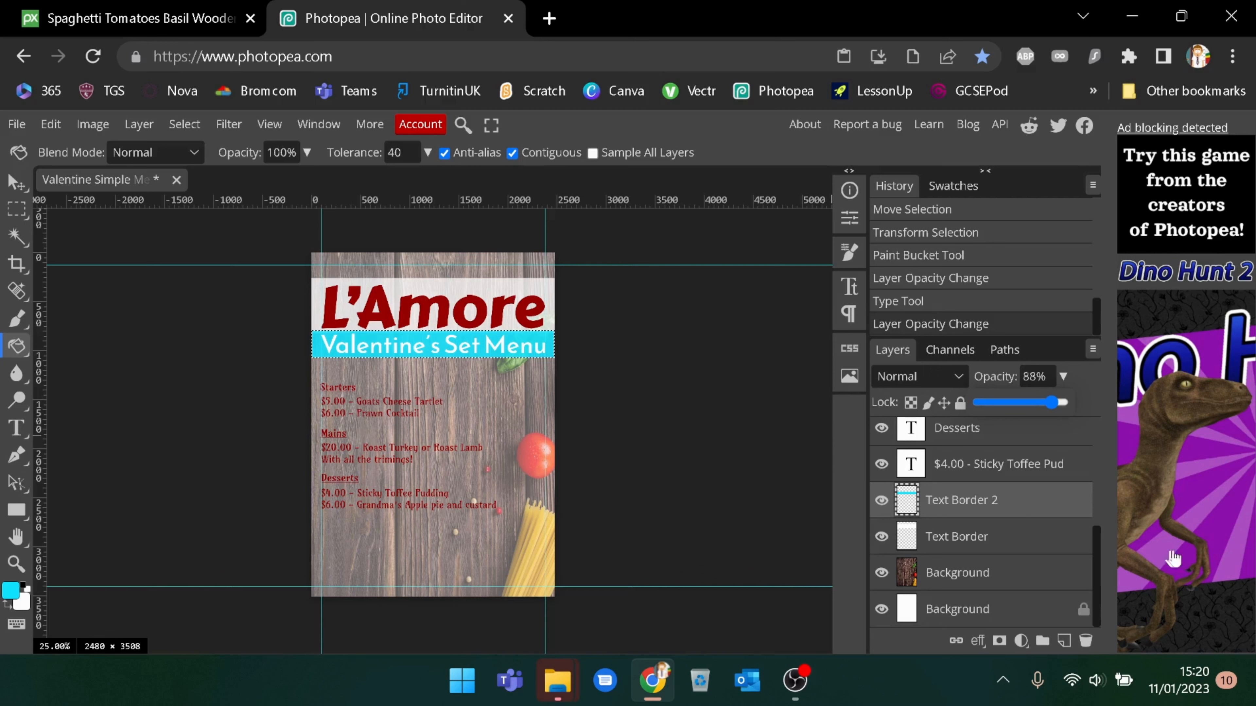
Recolour the Starters heading text to white (ffffff).
{"action": "scroll", "coordinate": [986, 489], "scroll_direction": "up", "scroll_amount": 6}
{"action": "scroll", "coordinate": [986, 508], "scroll_direction": "up", "scroll_amount": 1}
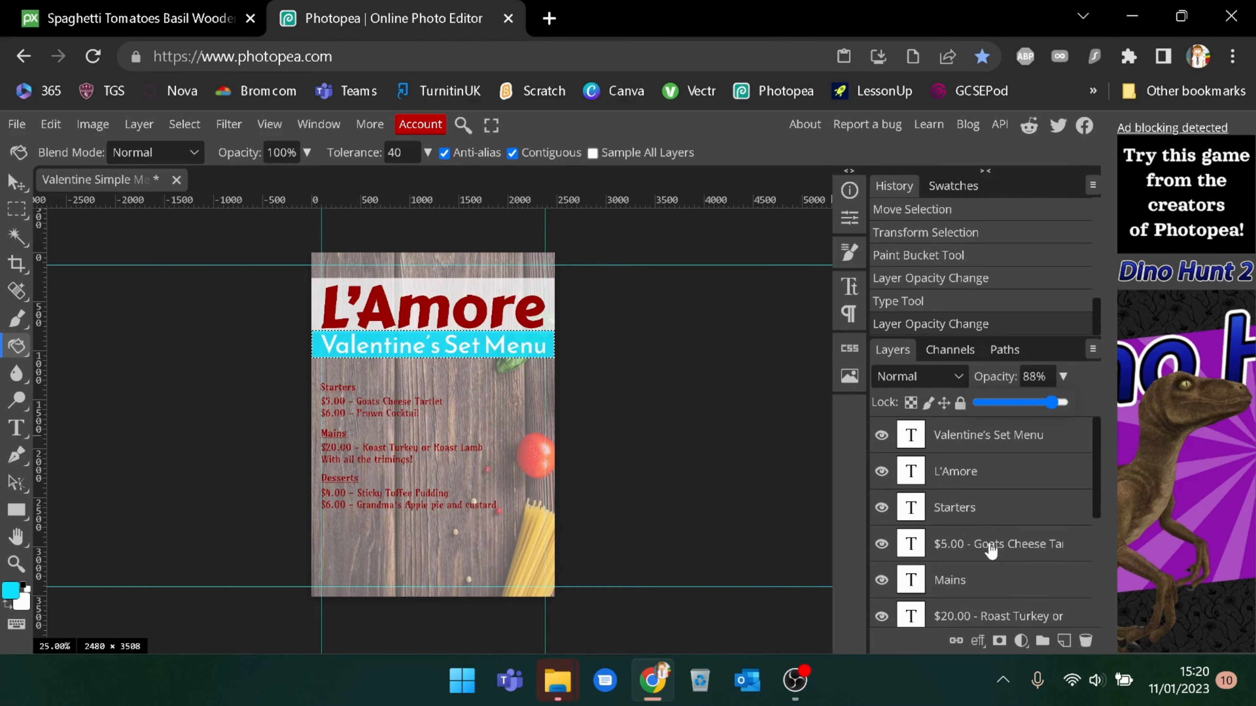
{"action": "scroll", "coordinate": [948, 544], "scroll_direction": "down", "scroll_amount": 3}
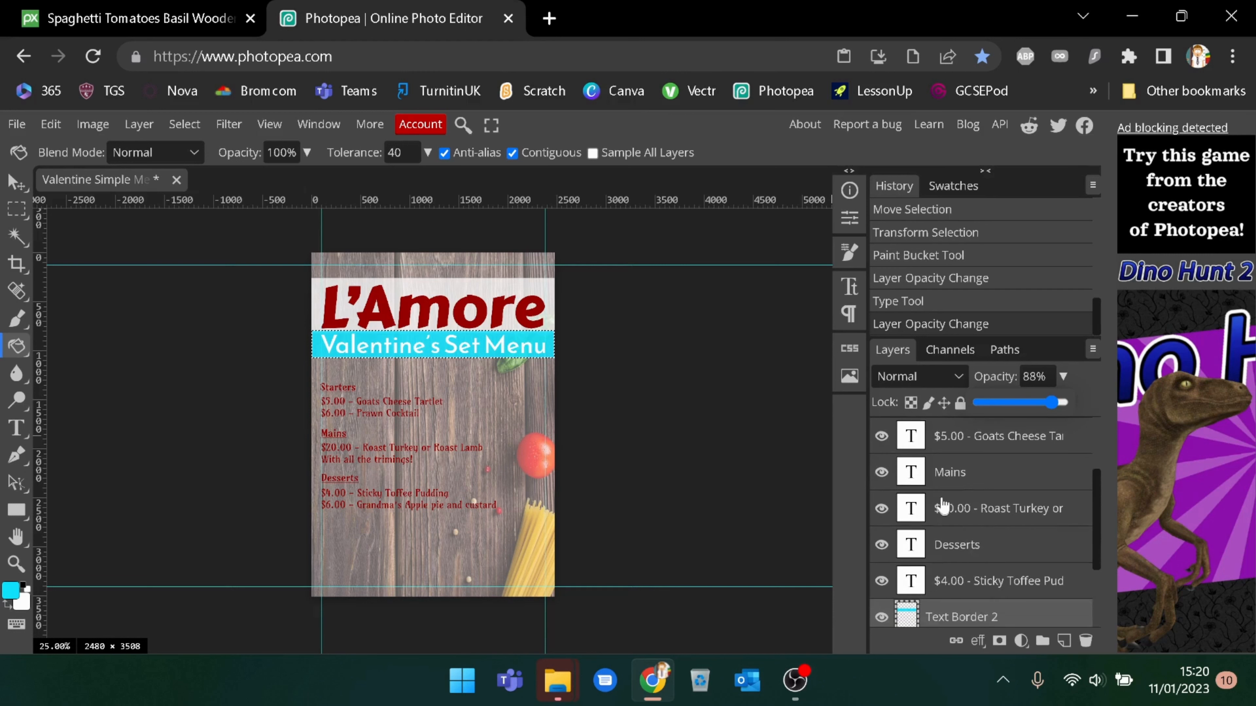
{"action": "scroll", "coordinate": [914, 544], "scroll_direction": "up", "scroll_amount": 3}
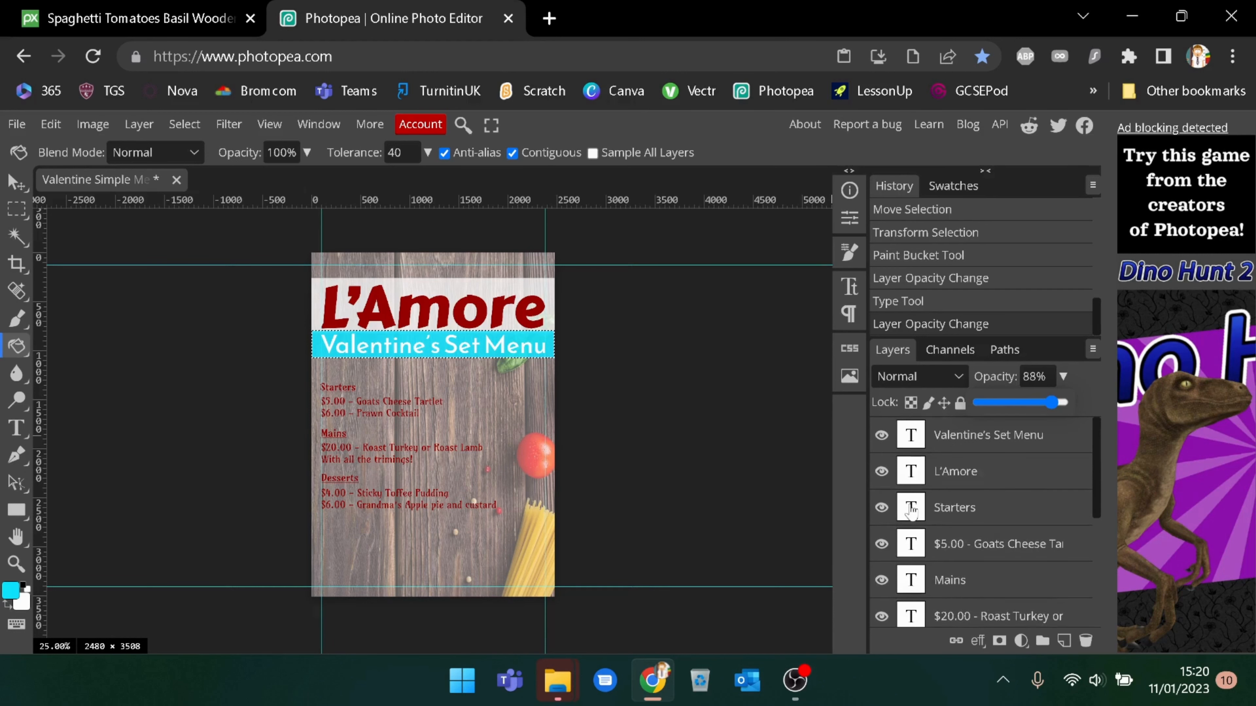
{"action": "double_click", "coordinate": [911, 508]}
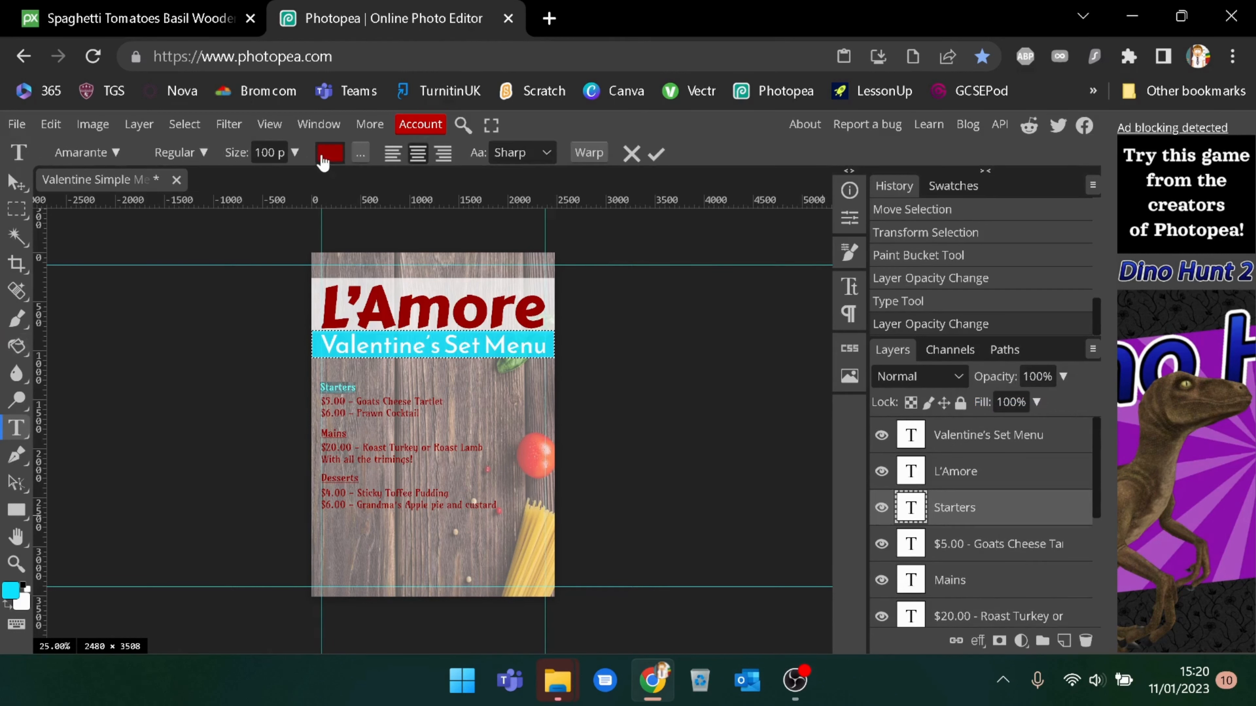
{"action": "left_click", "coordinate": [326, 159]}
{"action": "left_click", "coordinate": [141, 280]}
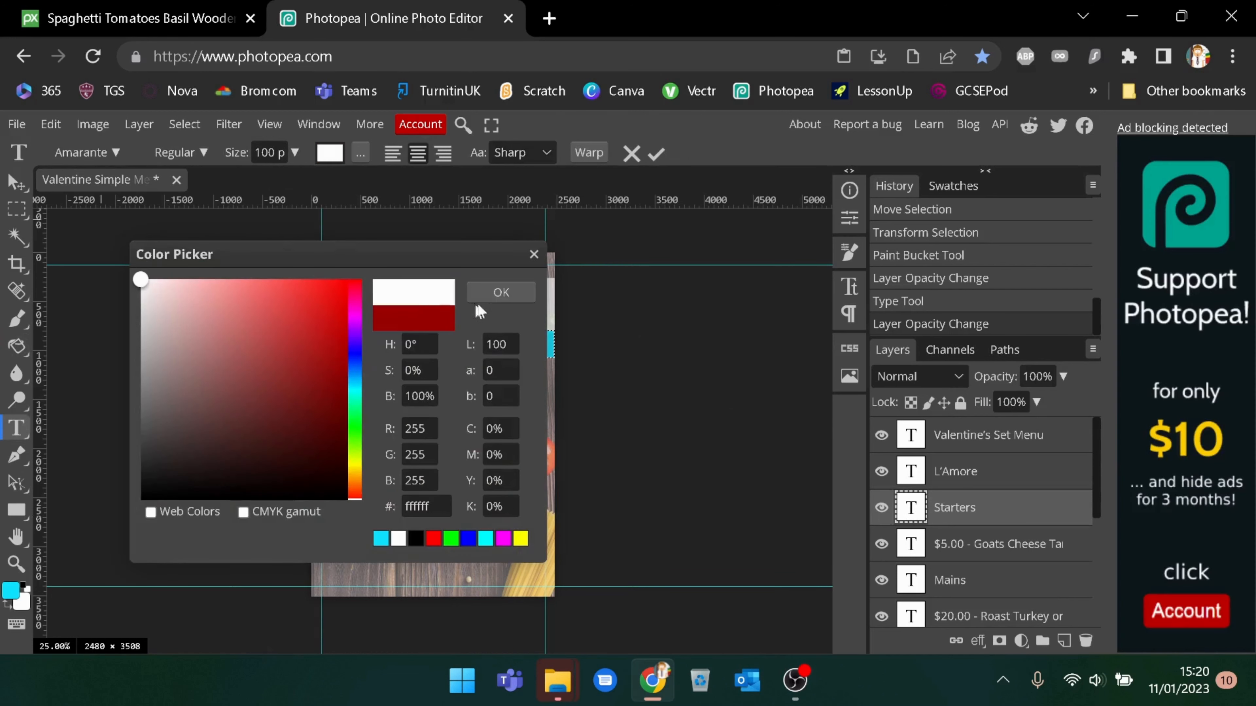
{"action": "left_click", "coordinate": [519, 297]}
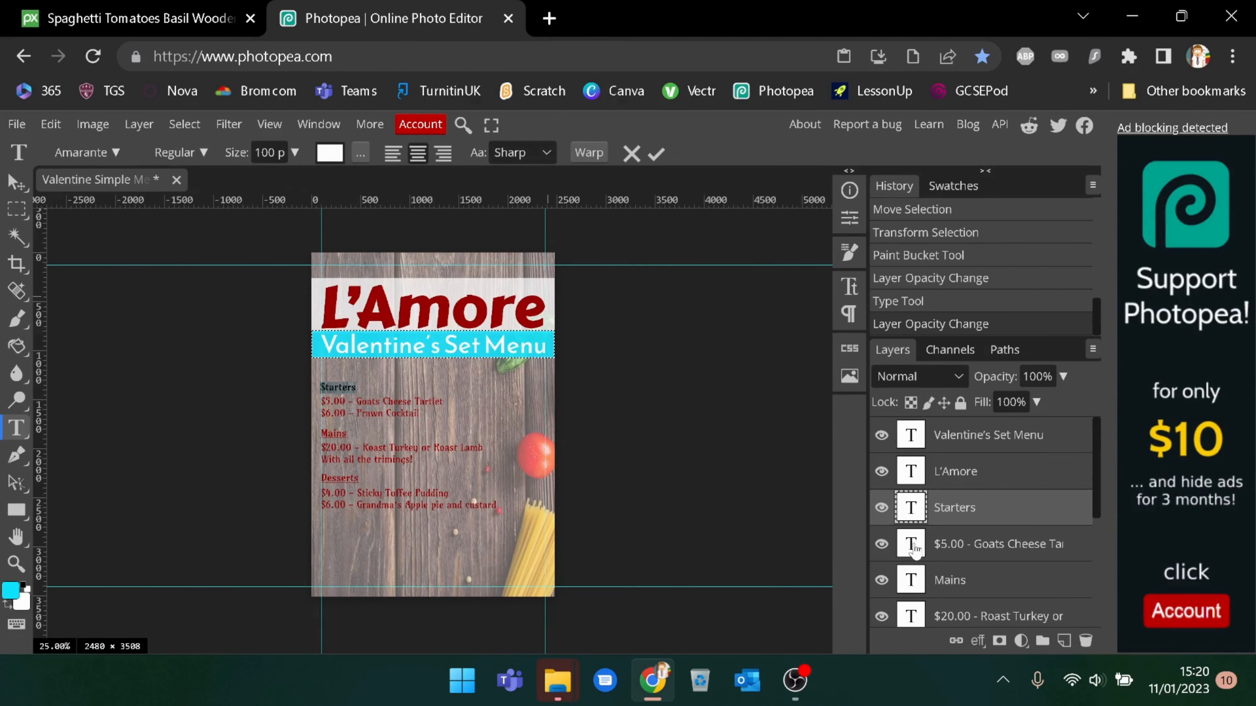
Recolour the starter dishes text, Goats Cheese Tartlet and Prawn Cocktail, to white (ffffff).
{"action": "double_click", "coordinate": [911, 544]}
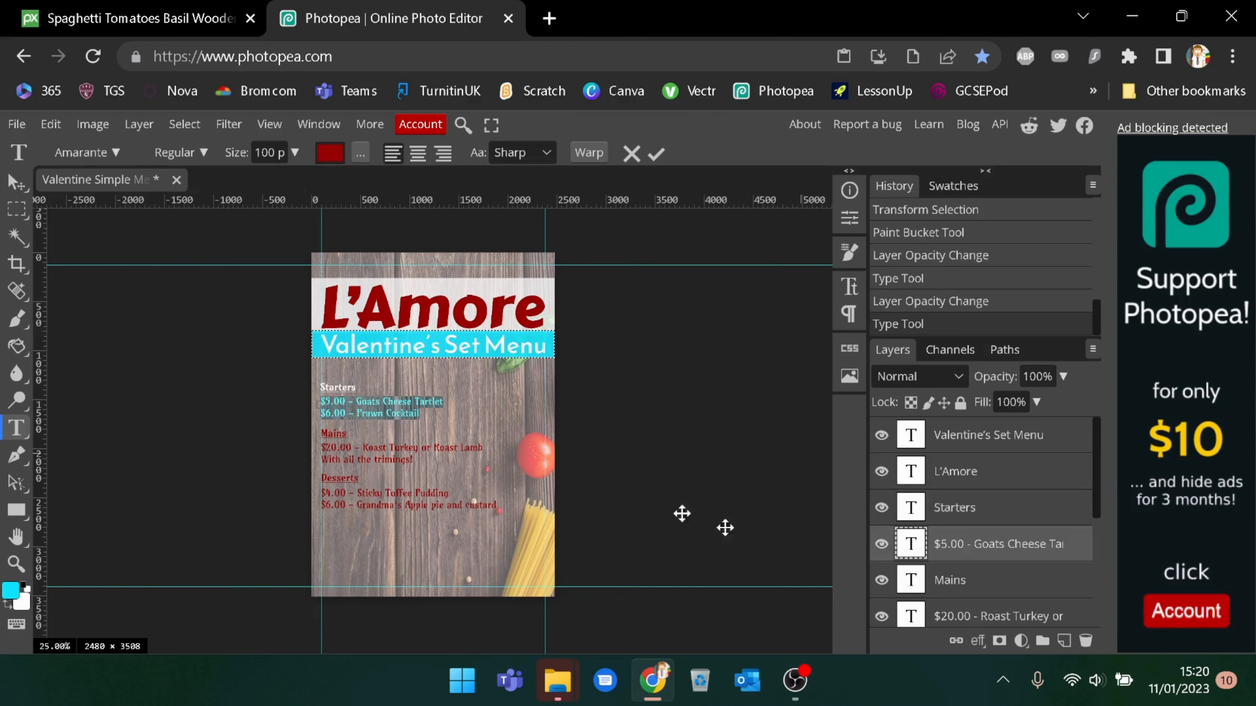
{"action": "left_click", "coordinate": [326, 155]}
{"action": "left_click_drag", "start_coordinate": [261, 457], "coordinate": [107, 242]}
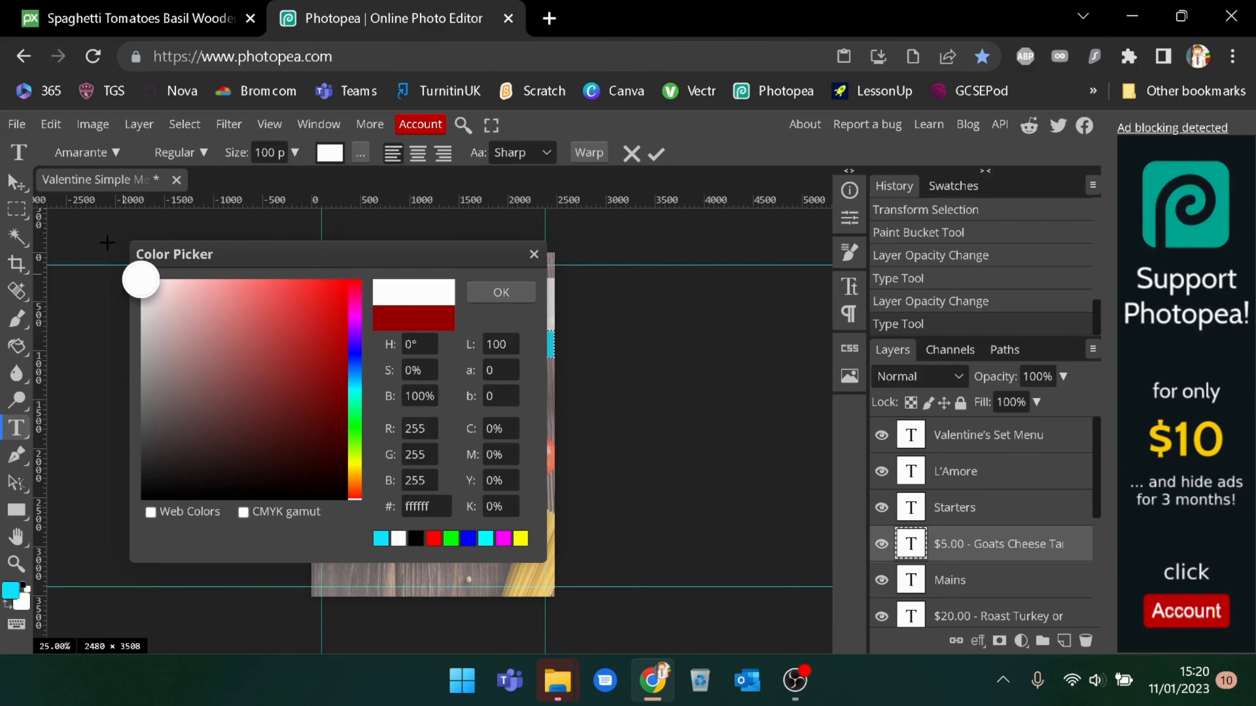
{"action": "left_click", "coordinate": [501, 292]}
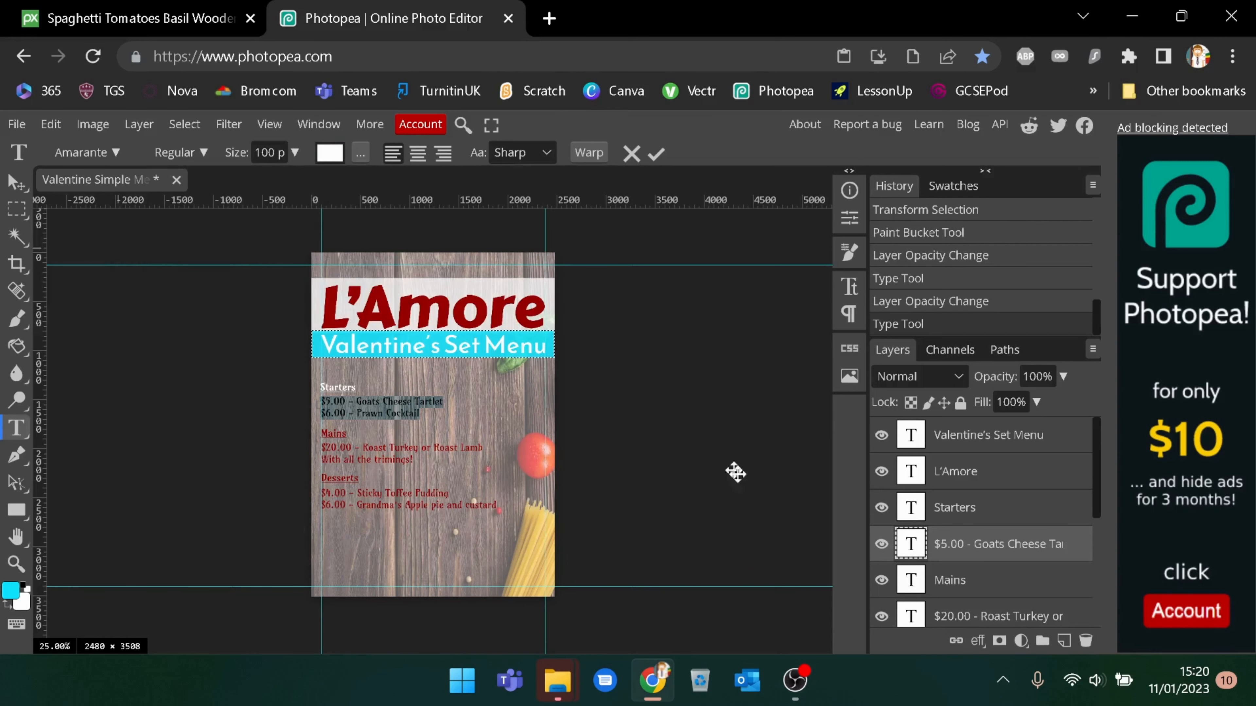
Recolour the Mains heading text to white (ffffff).
{"action": "double_click", "coordinate": [911, 582]}
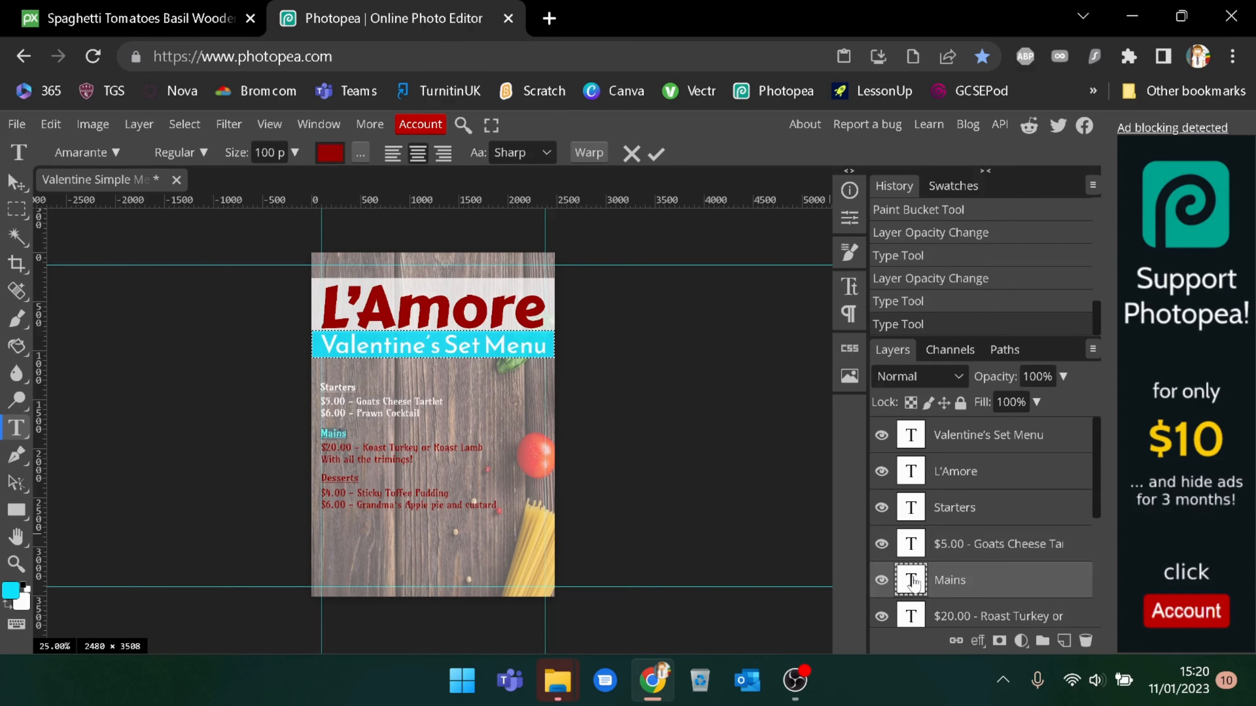
{"action": "left_click", "coordinate": [326, 154]}
{"action": "left_click", "coordinate": [141, 279]}
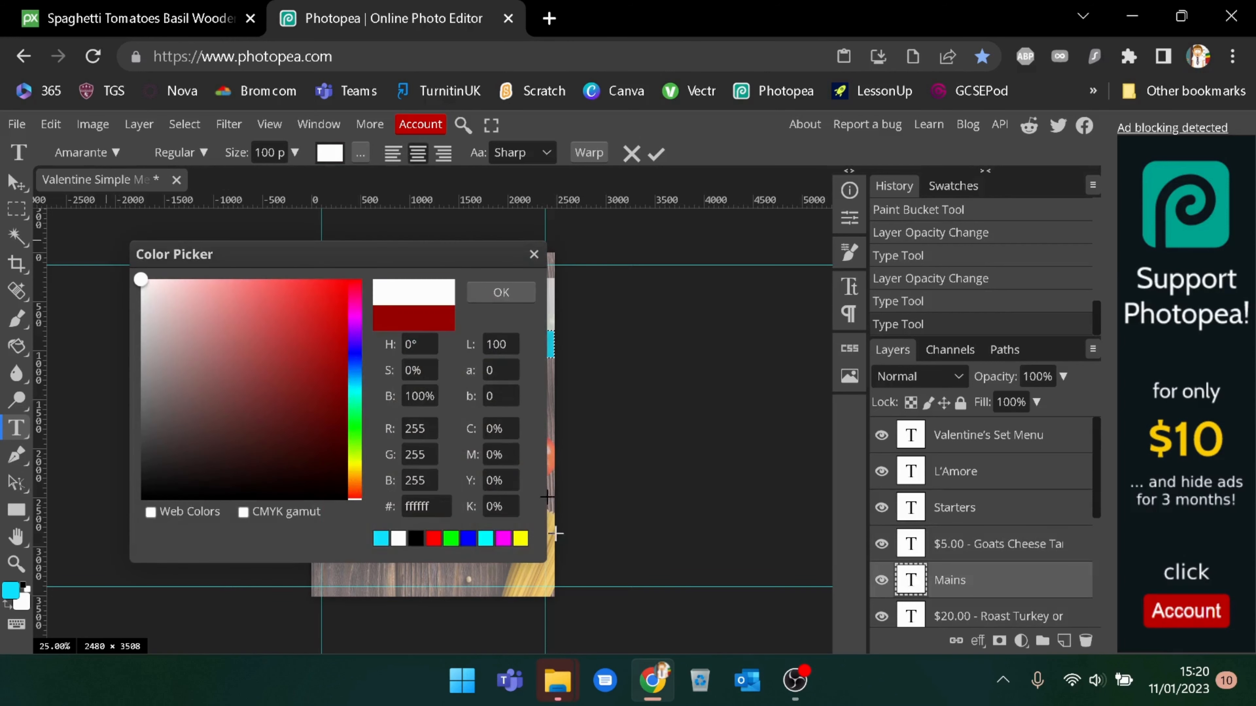
{"action": "left_click", "coordinate": [515, 288]}
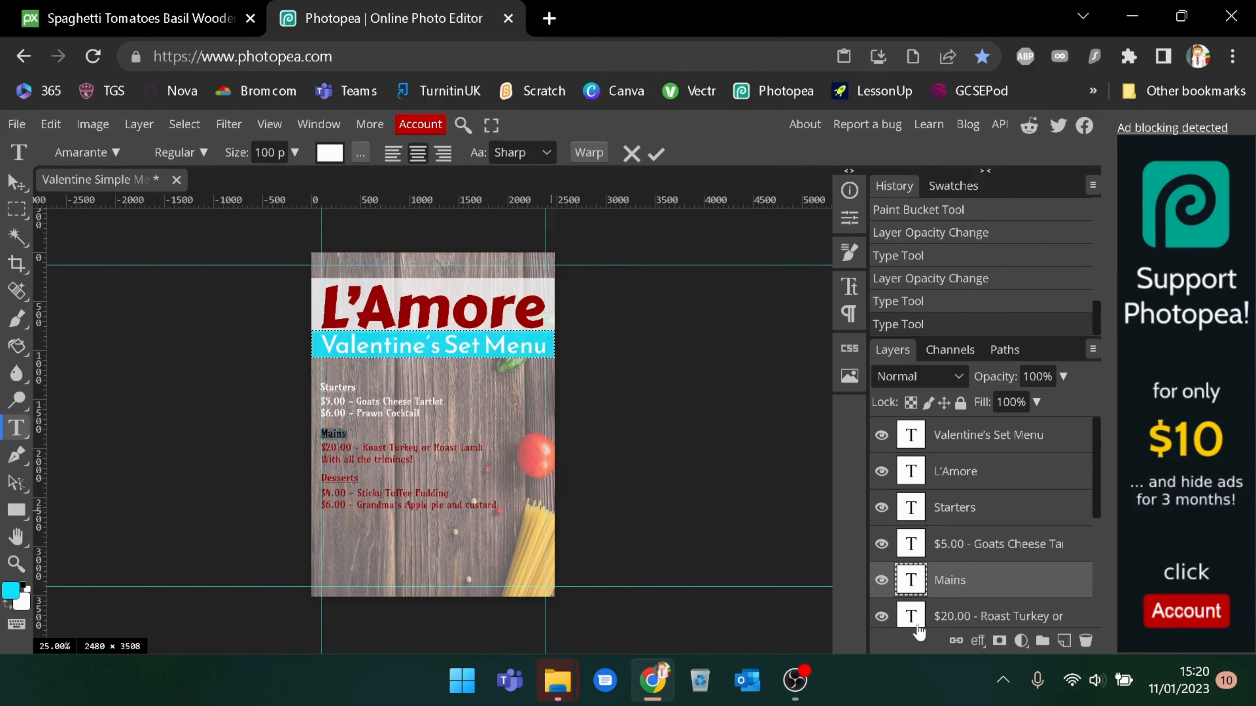
Recolour the main course text, Roast Turkey or Roast Lamb with all the trimings, to white (ffffff).
{"action": "double_click", "coordinate": [912, 618]}
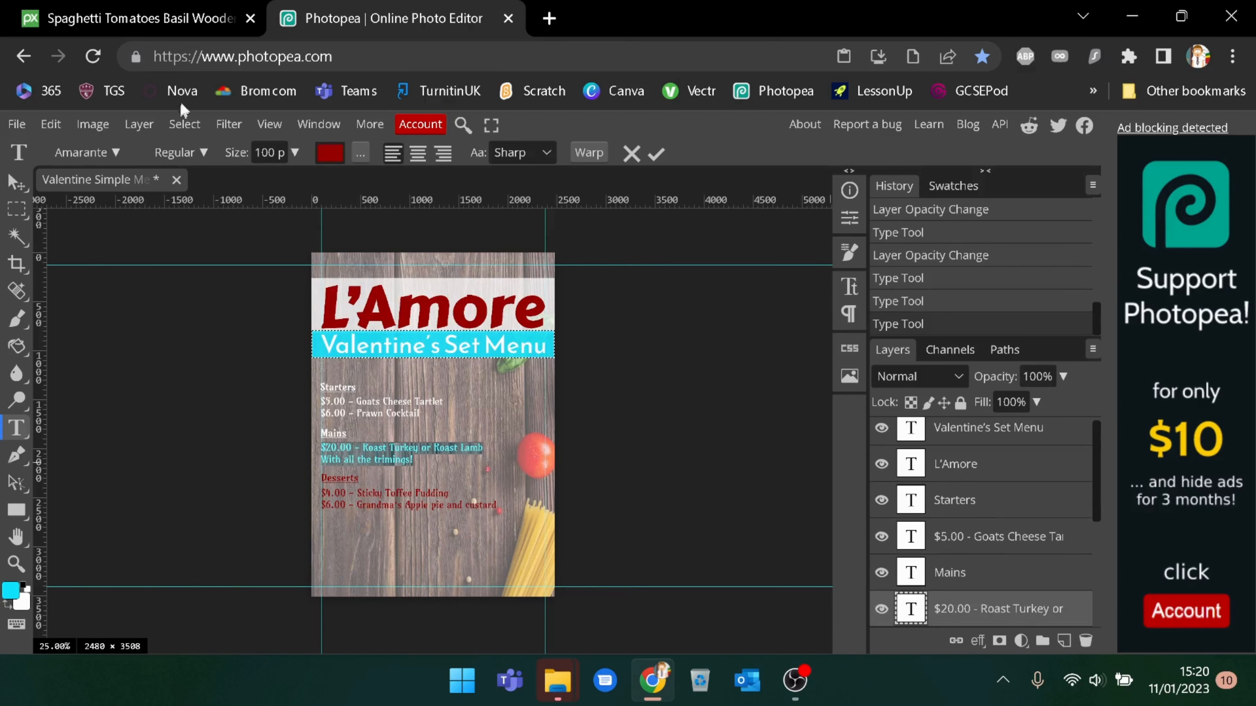
{"action": "left_click", "coordinate": [329, 152]}
{"action": "left_click", "coordinate": [295, 418]}
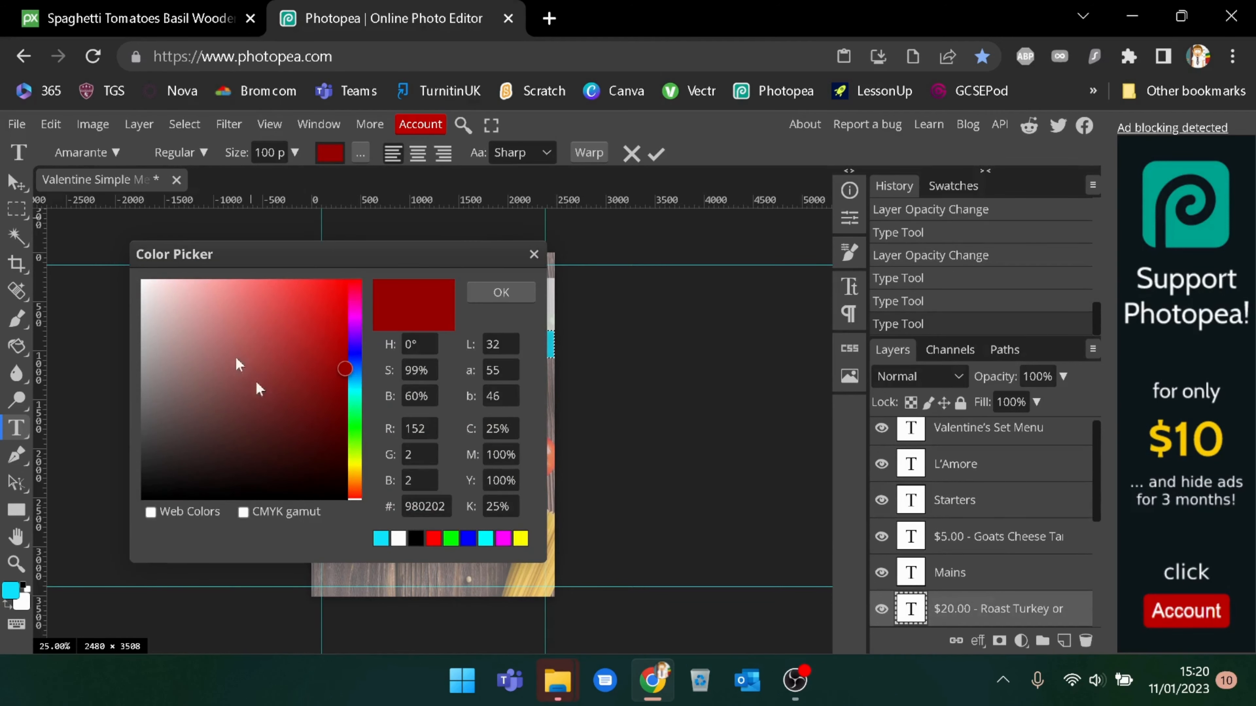
{"action": "left_click_drag", "start_coordinate": [165, 293], "coordinate": [91, 227]}
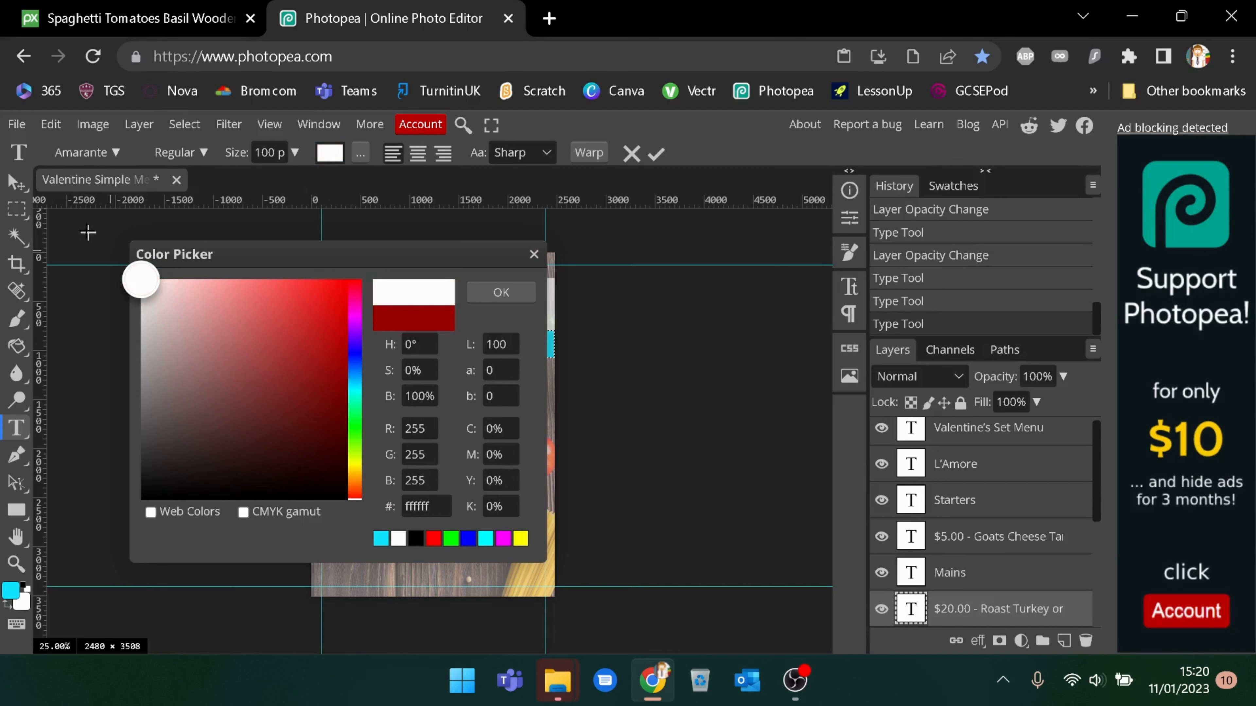
{"action": "left_click", "coordinate": [502, 292]}
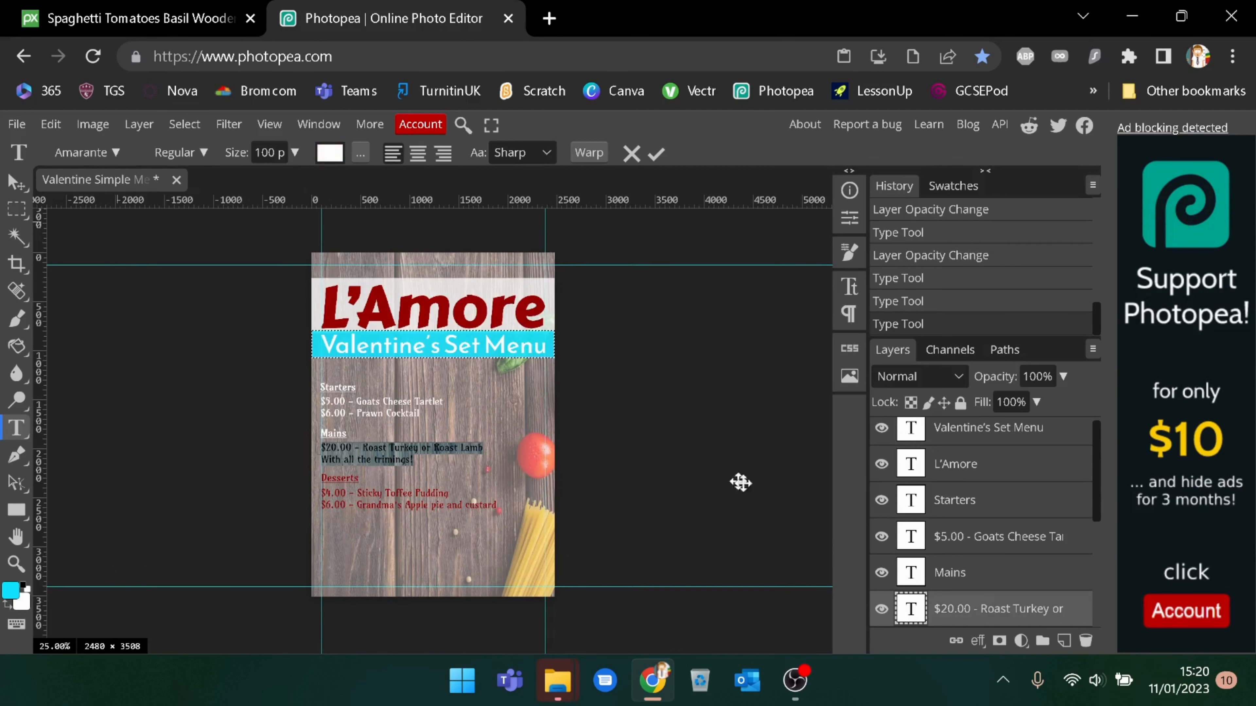
Recolour the Desserts heading text to white (ffffff).
{"action": "scroll", "coordinate": [914, 541], "scroll_direction": "down", "scroll_amount": 5}
{"action": "scroll", "coordinate": [912, 544], "scroll_direction": "up", "scroll_amount": 3}
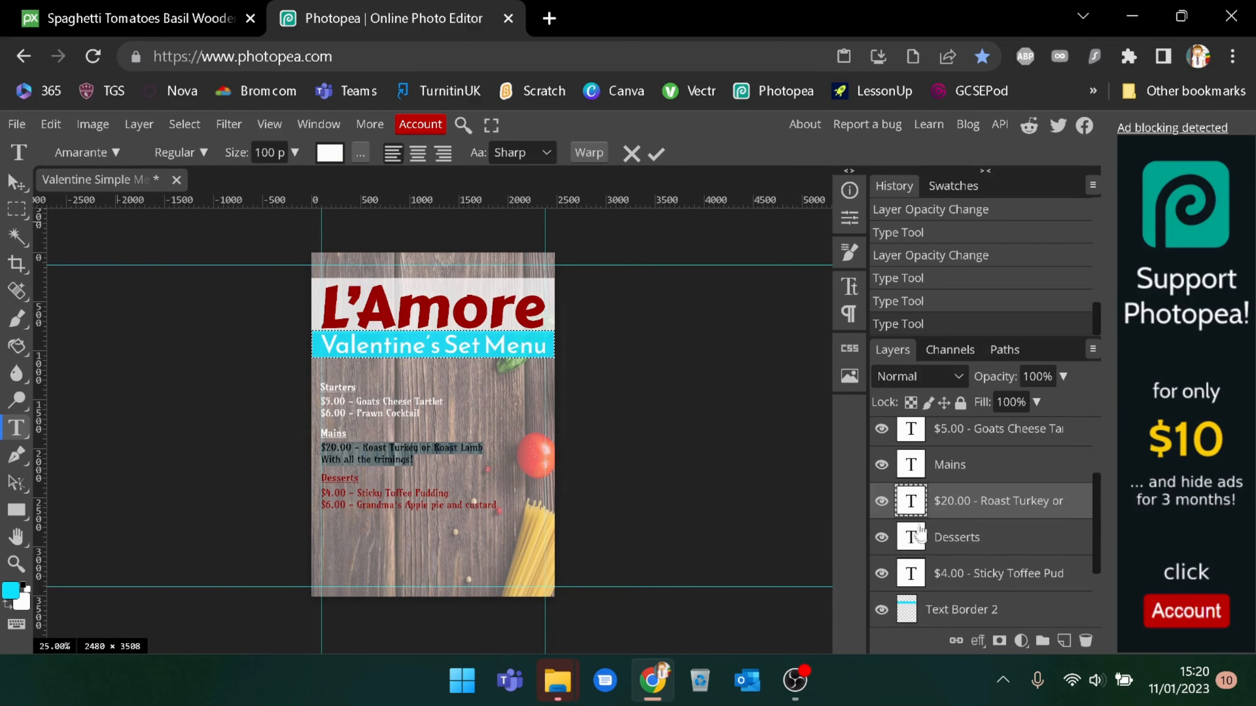
{"action": "left_click", "coordinate": [912, 544]}
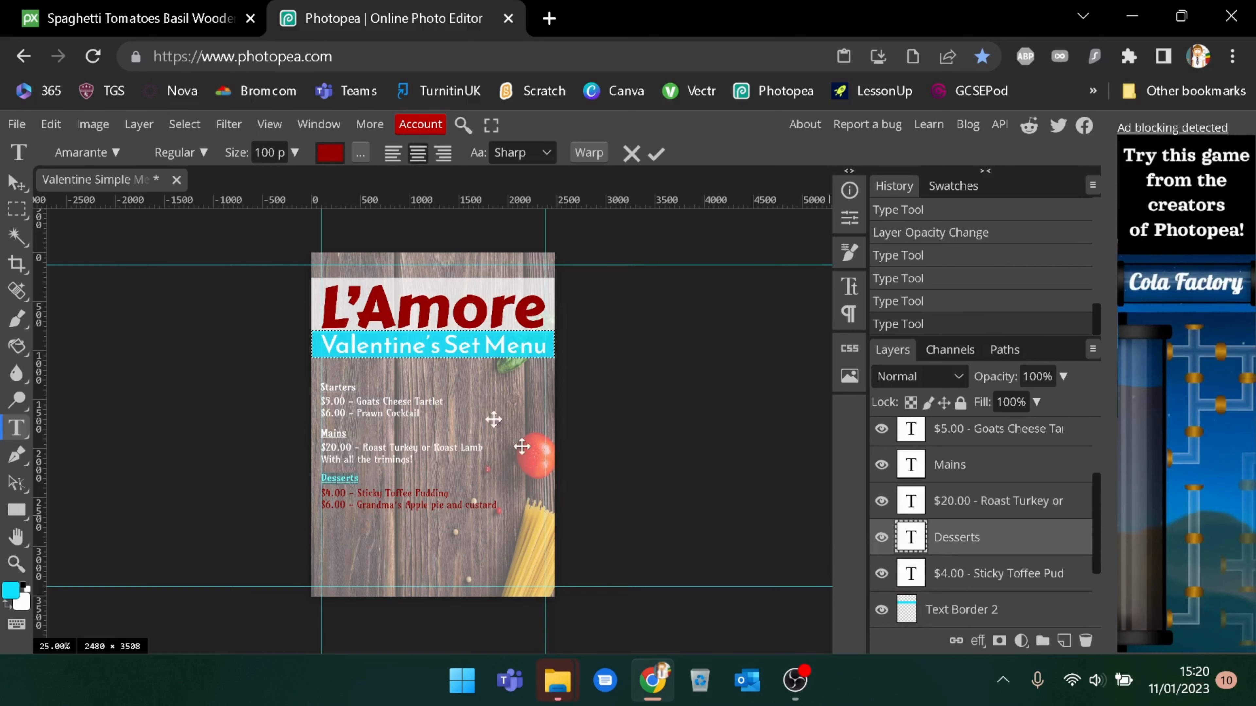
{"action": "left_click", "coordinate": [329, 154]}
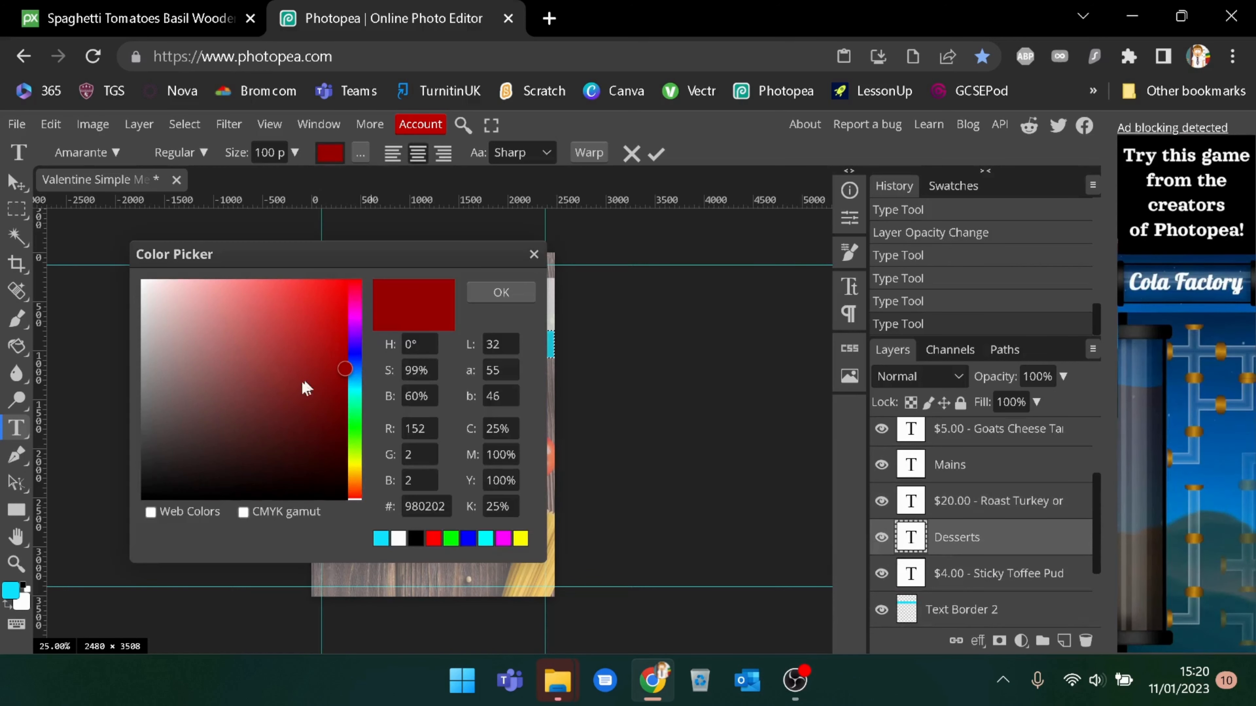
{"action": "left_click", "coordinate": [182, 301]}
{"action": "left_click_drag", "start_coordinate": [122, 256], "coordinate": [30, 178]}
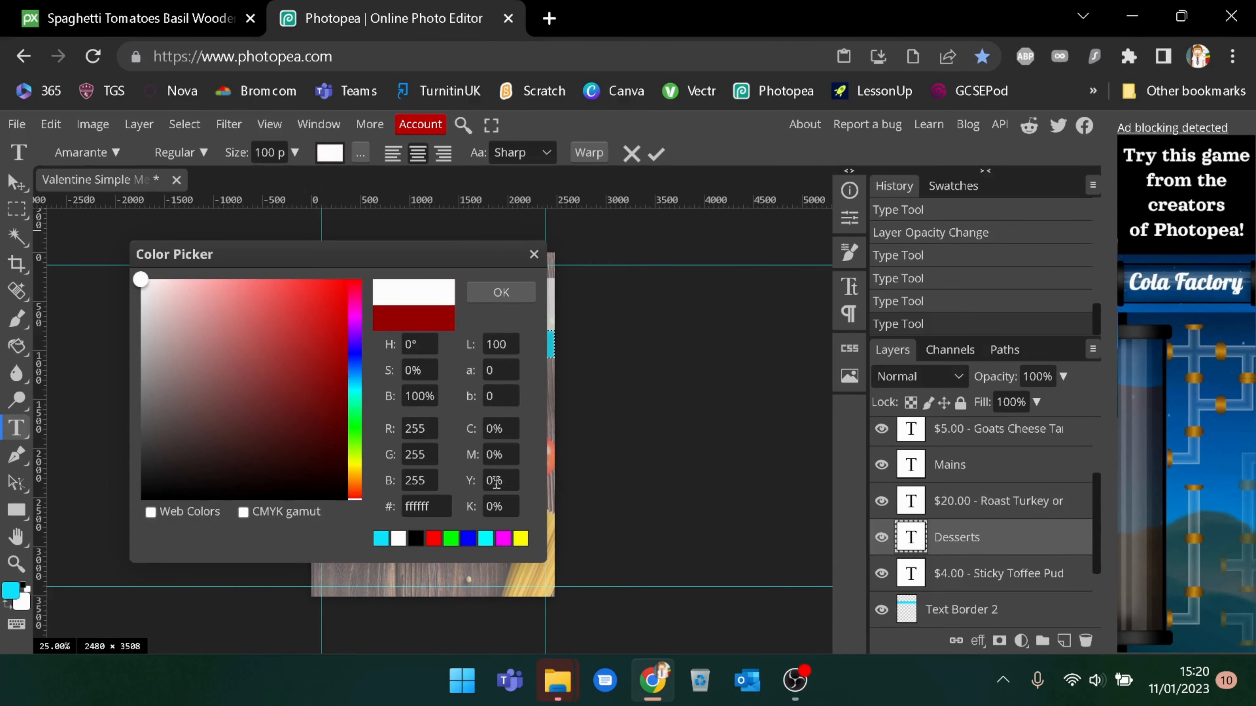
{"action": "left_click", "coordinate": [501, 293]}
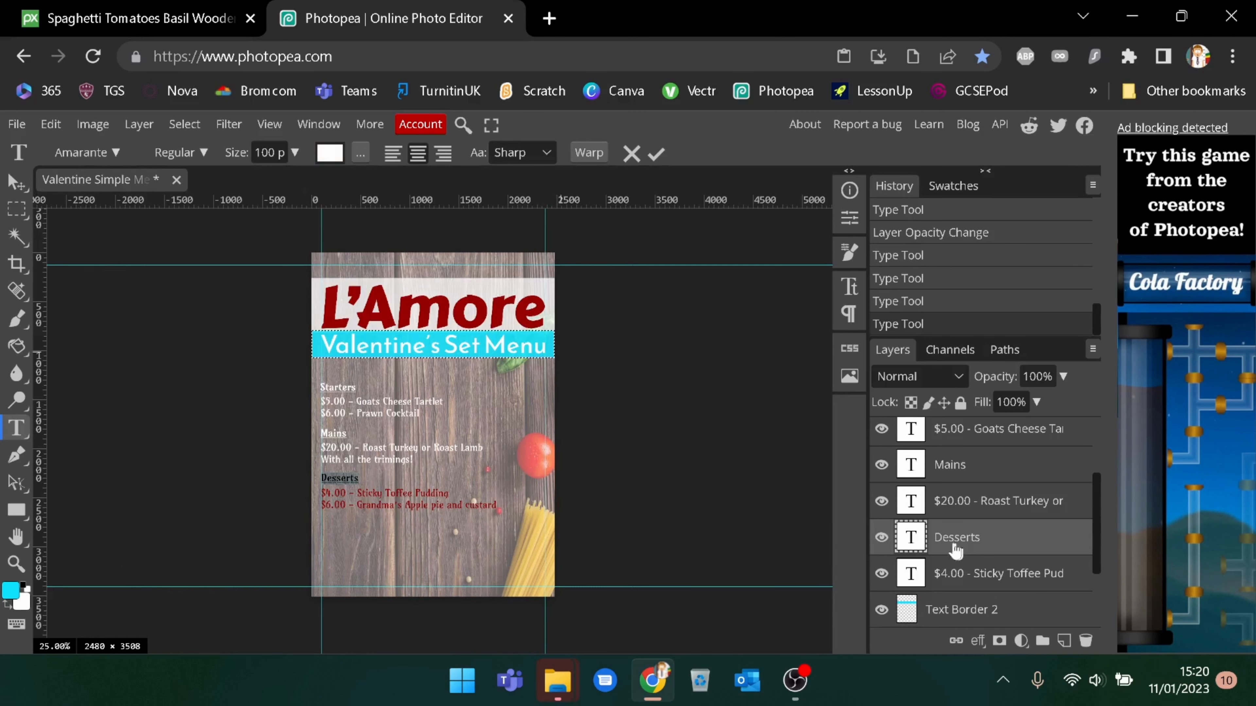
Recolour the dessert dishes text, Sticky Toffee Pudding and Grandma's Apple pie and custard, to white (ffffff).
{"action": "double_click", "coordinate": [911, 576]}
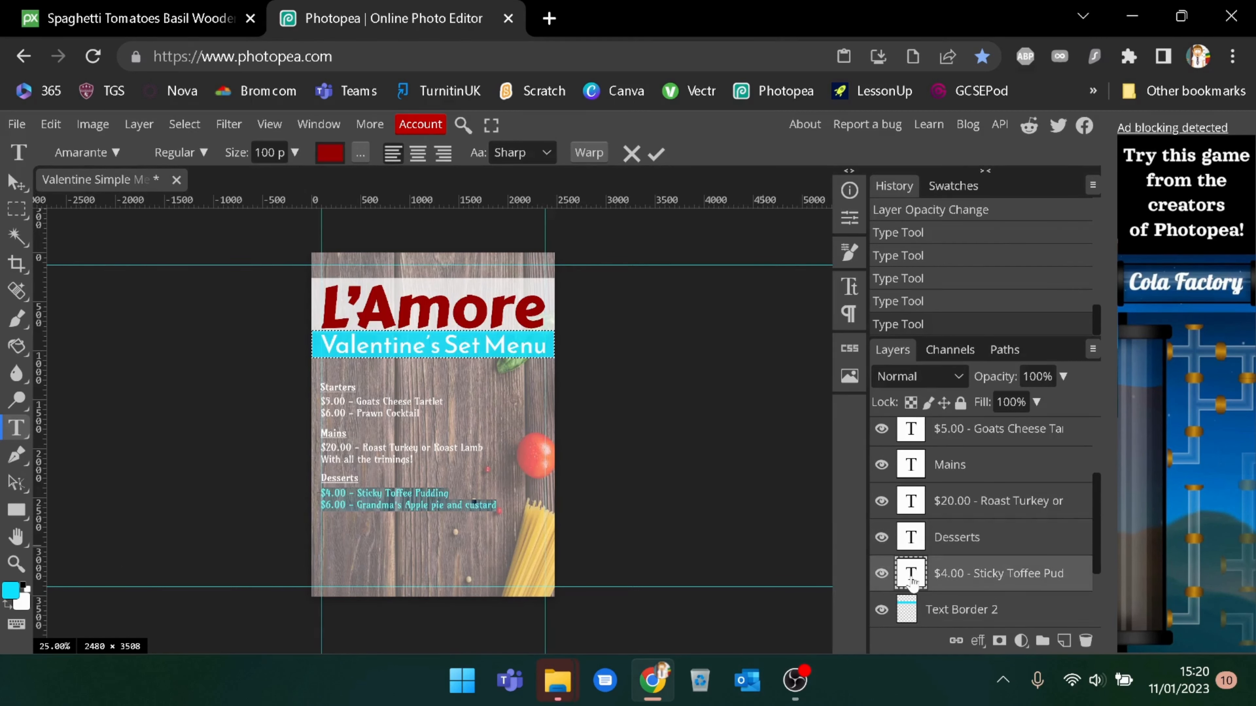
{"action": "left_click", "coordinate": [334, 167]}
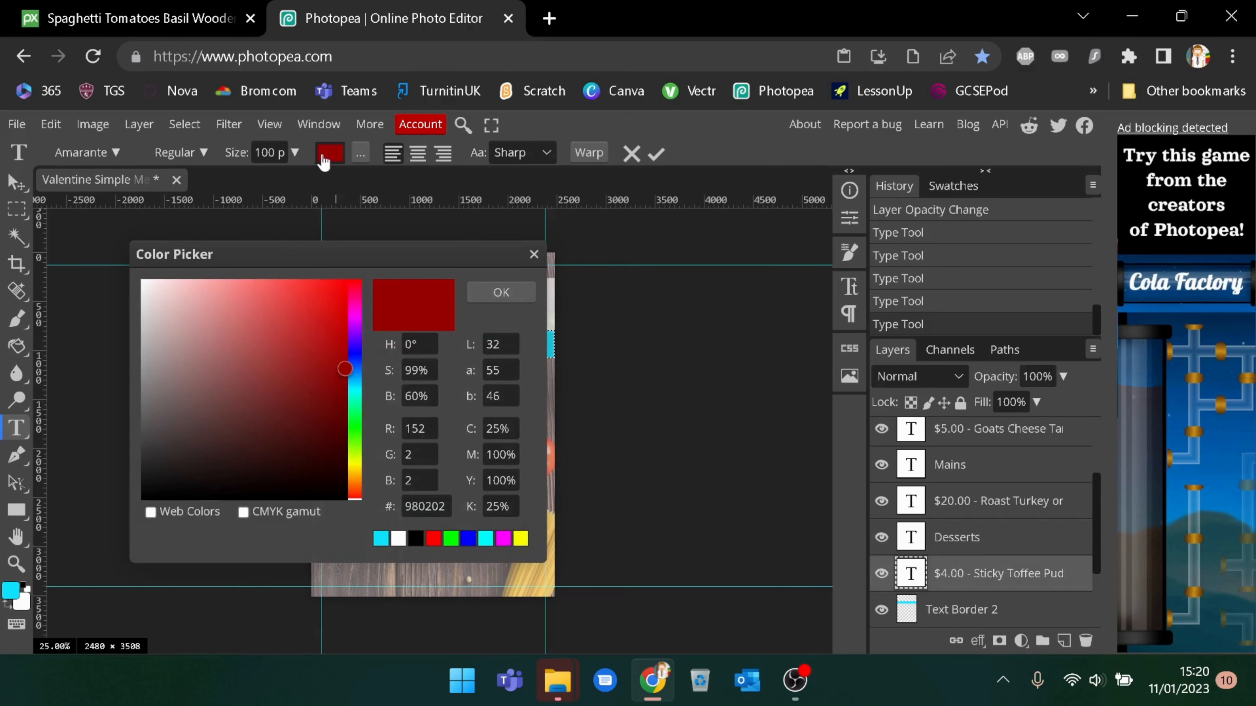
{"action": "left_click", "coordinate": [289, 417]}
{"action": "mouse_move", "coordinate": [193, 302]}
{"action": "left_mouse_down"}
{"action": "mouse_move", "coordinate": [205, 311]}
{"action": "mouse_move", "coordinate": [82, 222]}
{"action": "left_mouse_up"}
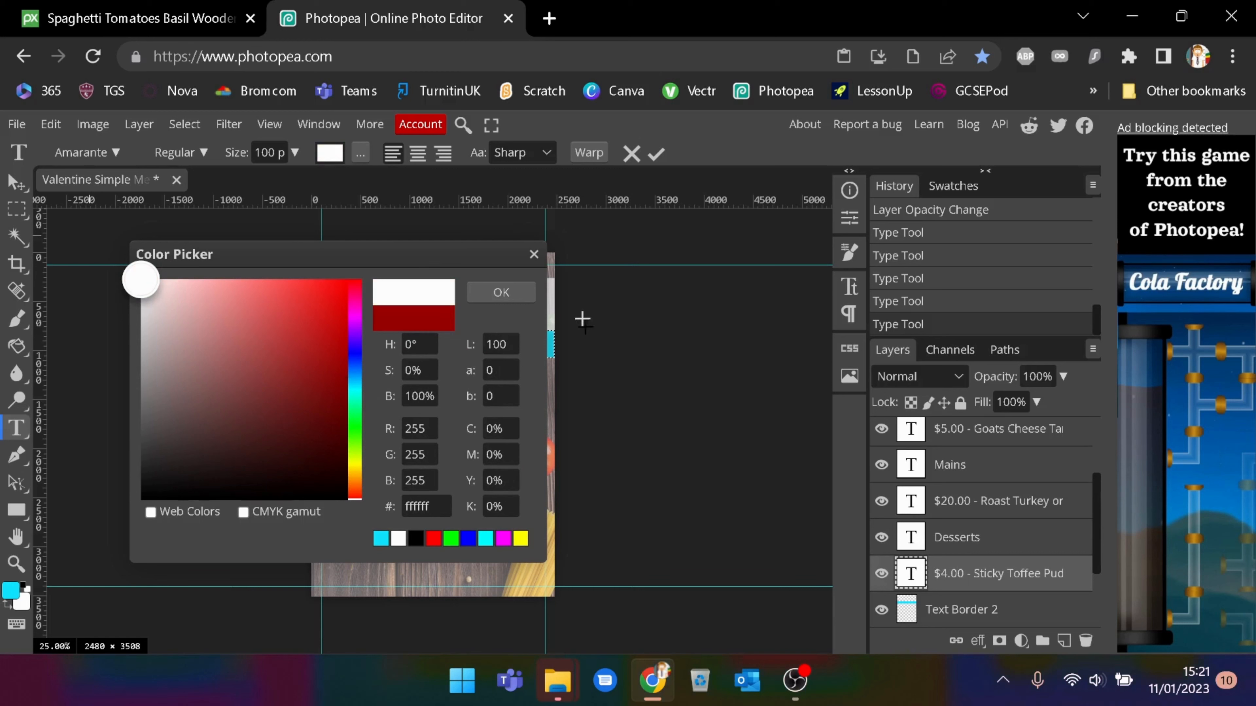
{"action": "left_click", "coordinate": [500, 294]}
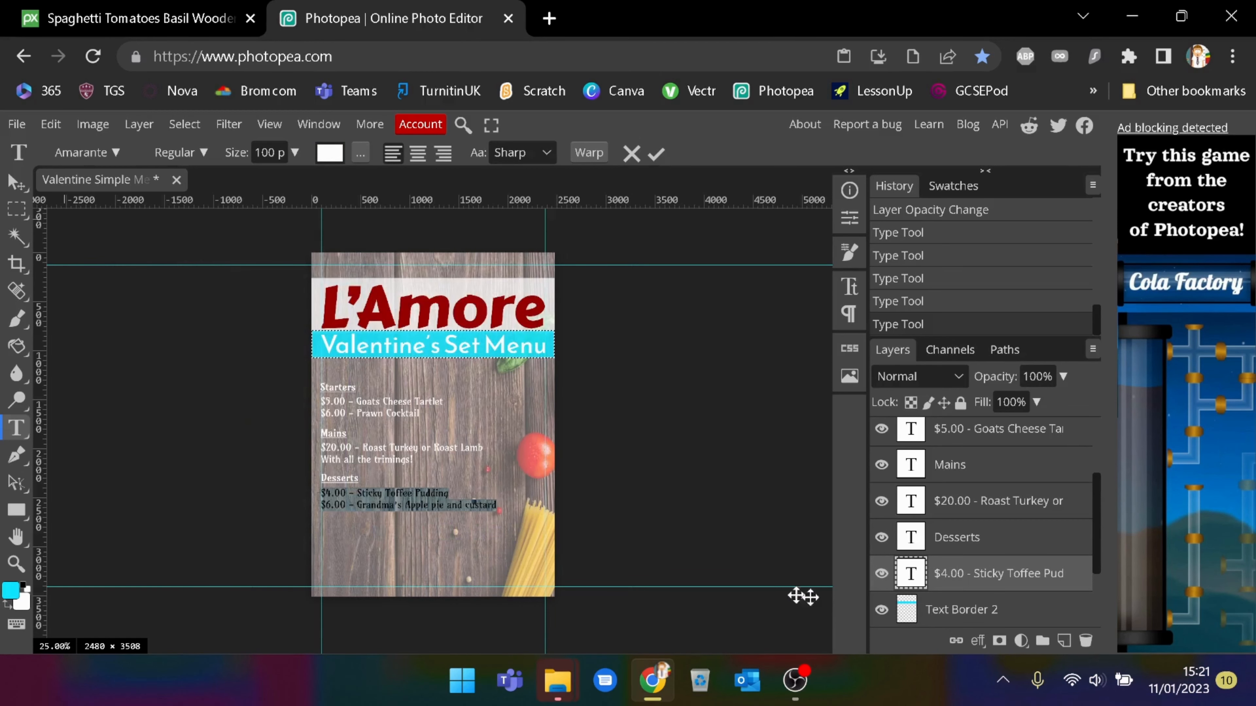
Set the opacity of the food photo Background layer to 100%.
{"action": "left_click_drag", "start_coordinate": [1097, 551], "coordinate": [1100, 606]}
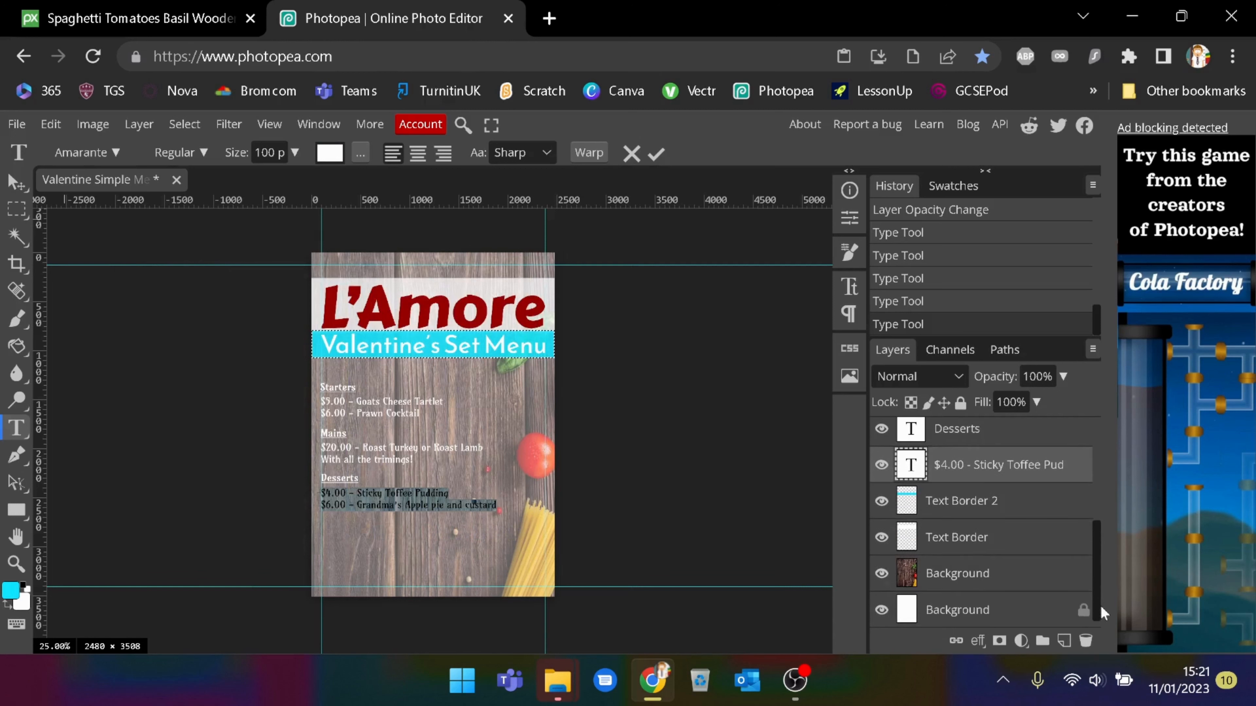
{"action": "left_click", "coordinate": [970, 579]}
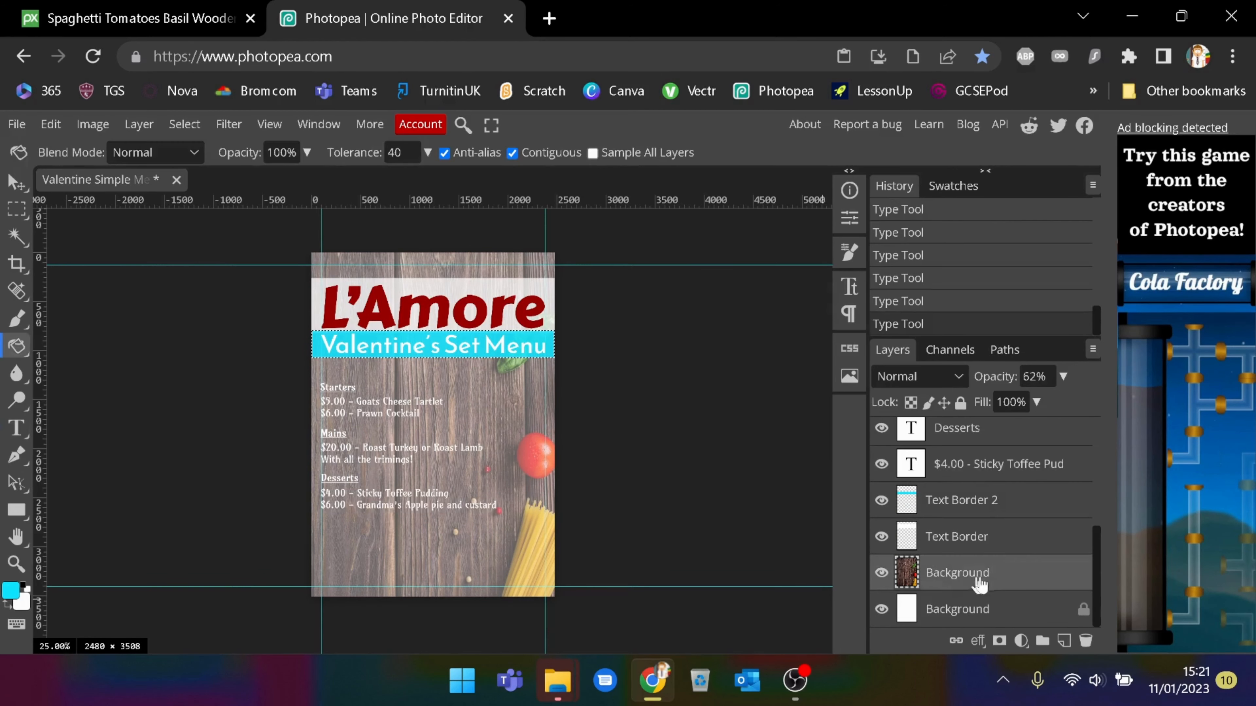
{"action": "left_click", "coordinate": [1067, 380]}
{"action": "left_click_drag", "start_coordinate": [1034, 402], "coordinate": [1066, 403]}
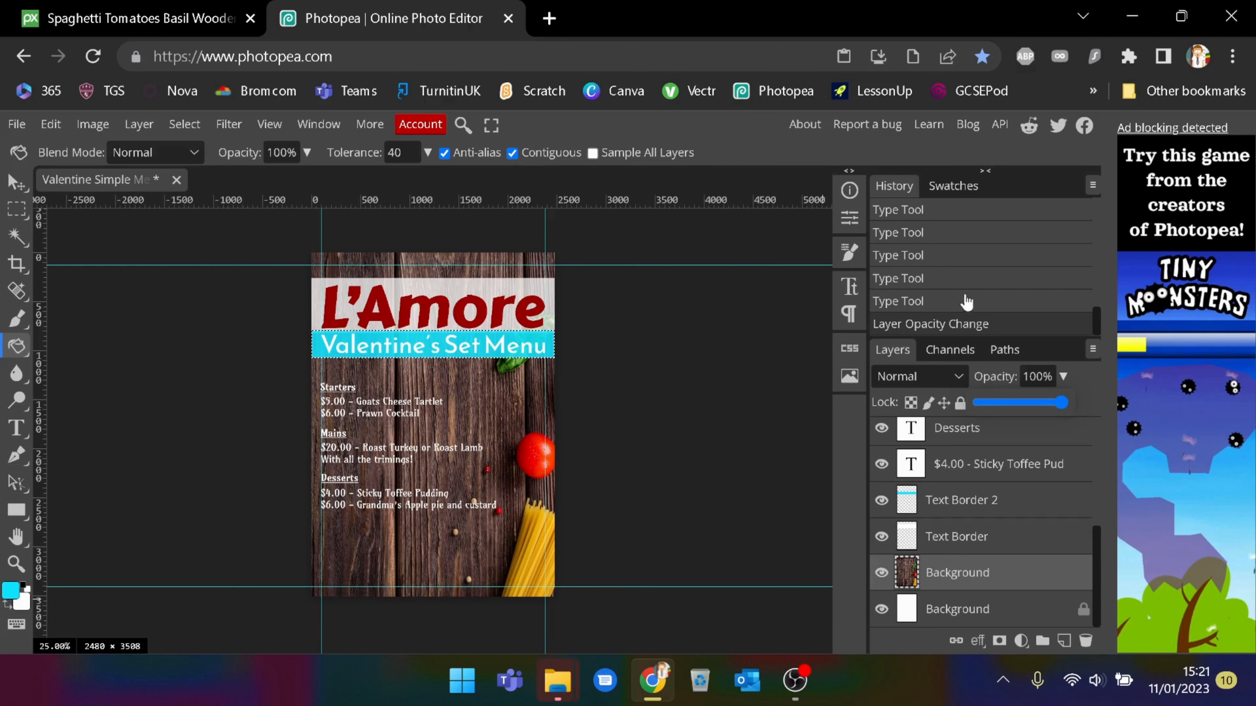
Clear the selection around the Valentine's Set Menu band and discard a trial rectangle selection beside the menu text.
{"action": "left_click", "coordinate": [24, 203]}
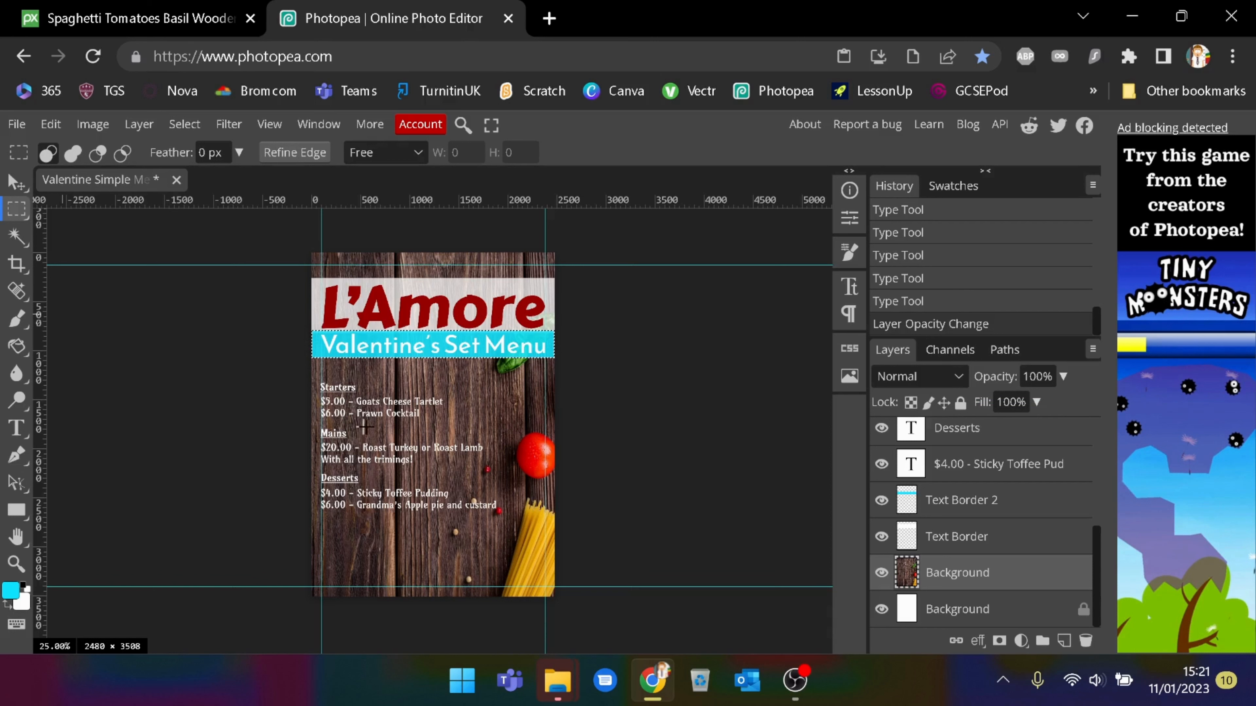
{"action": "left_click", "coordinate": [477, 397]}
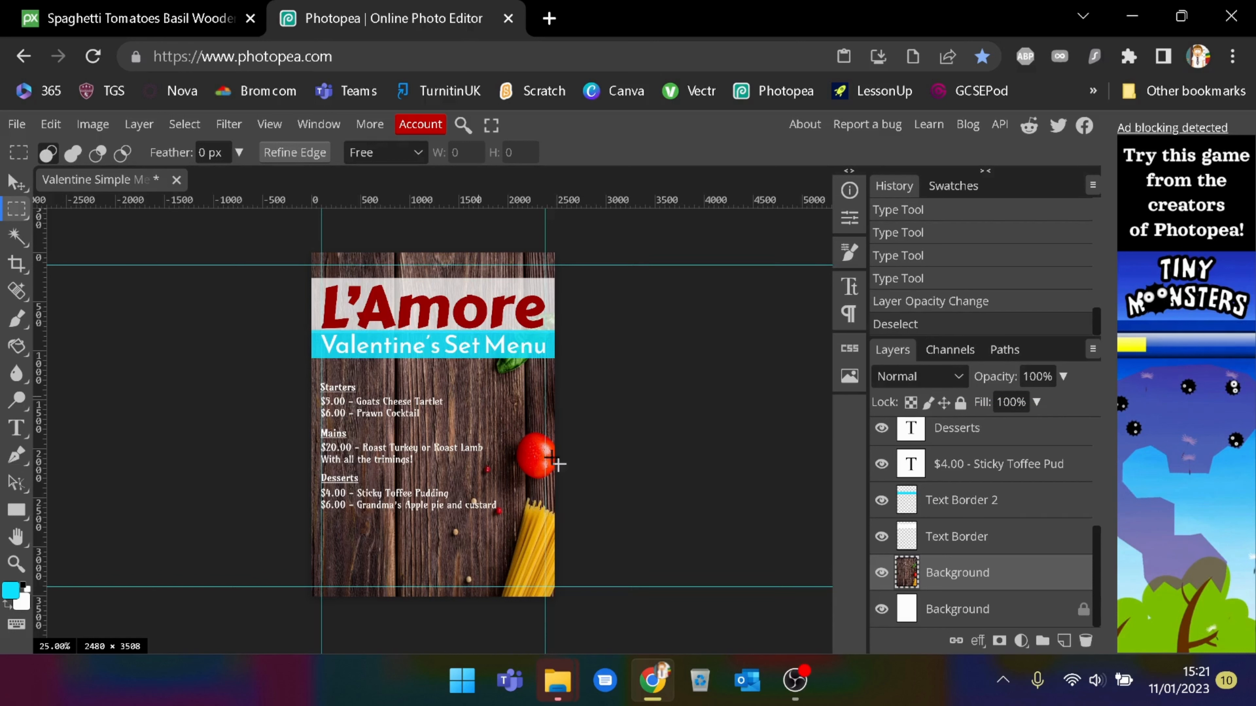
{"action": "left_click_drag", "start_coordinate": [470, 382], "coordinate": [529, 456]}
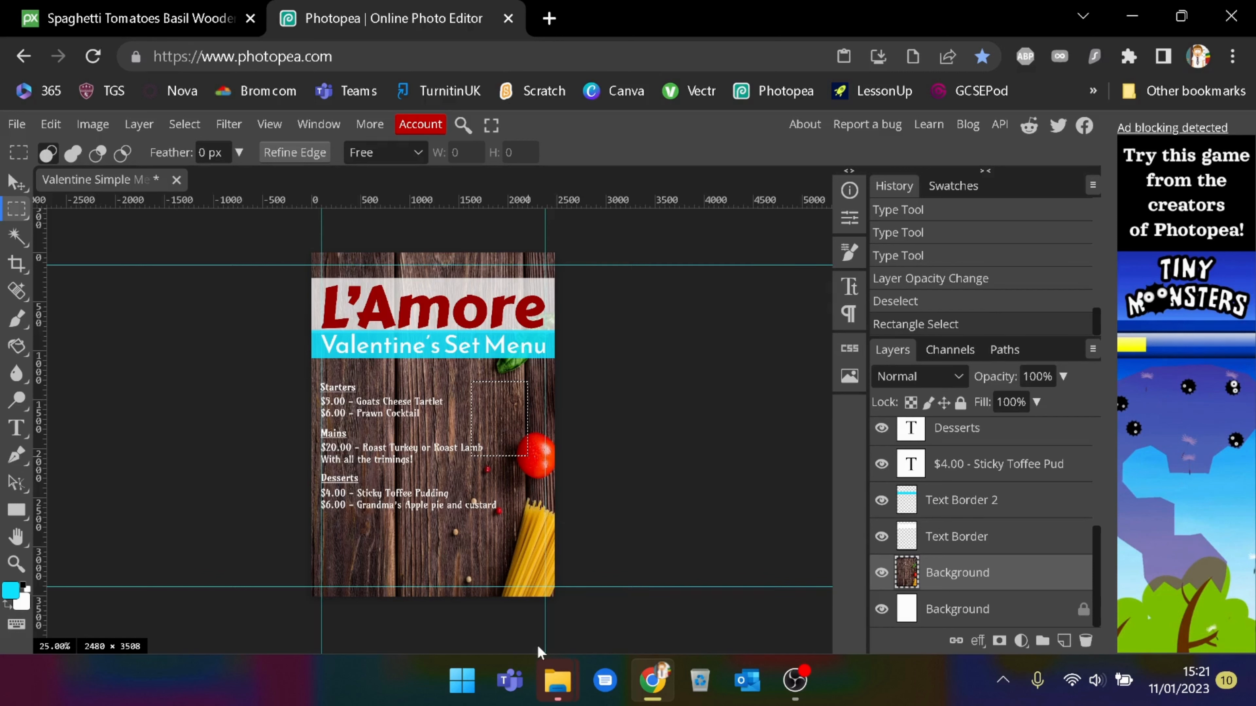
{"action": "key", "text": "ctrl+d"}
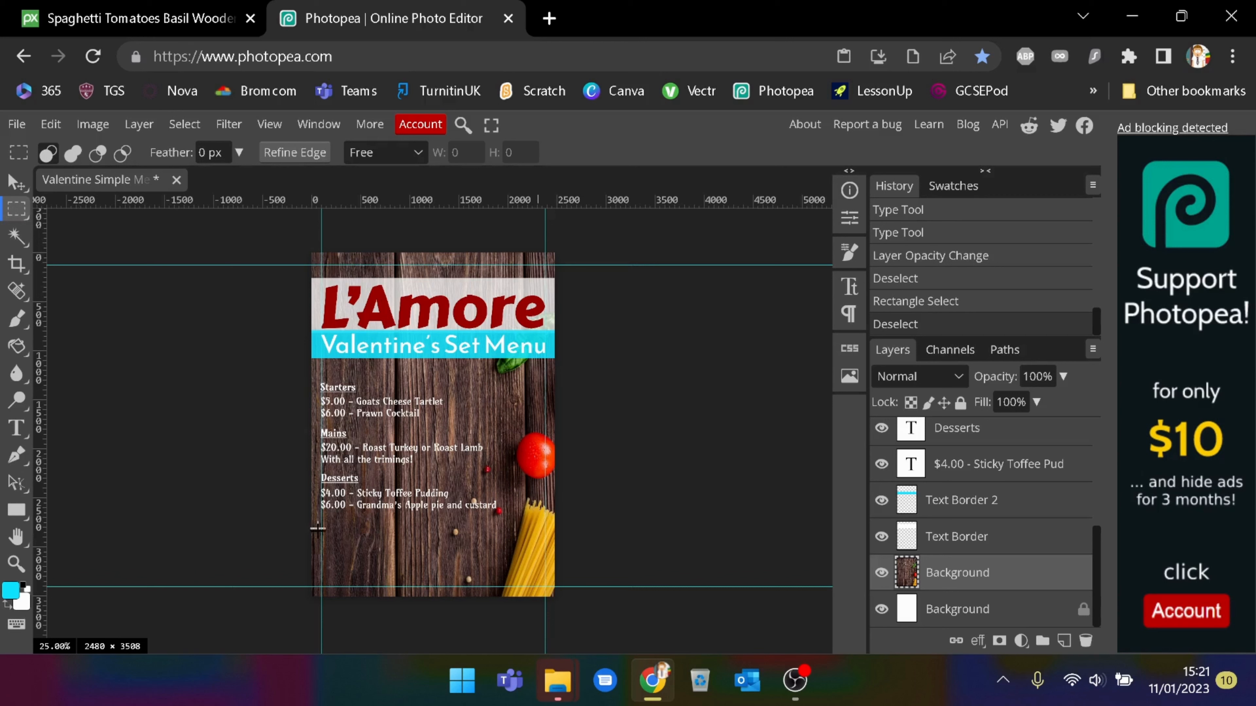
Fill a full-width rectangular band below the dessert dishes with very pale blue on a new layer above the food photo.
{"action": "left_click_drag", "start_coordinate": [310, 536], "coordinate": [576, 572]}
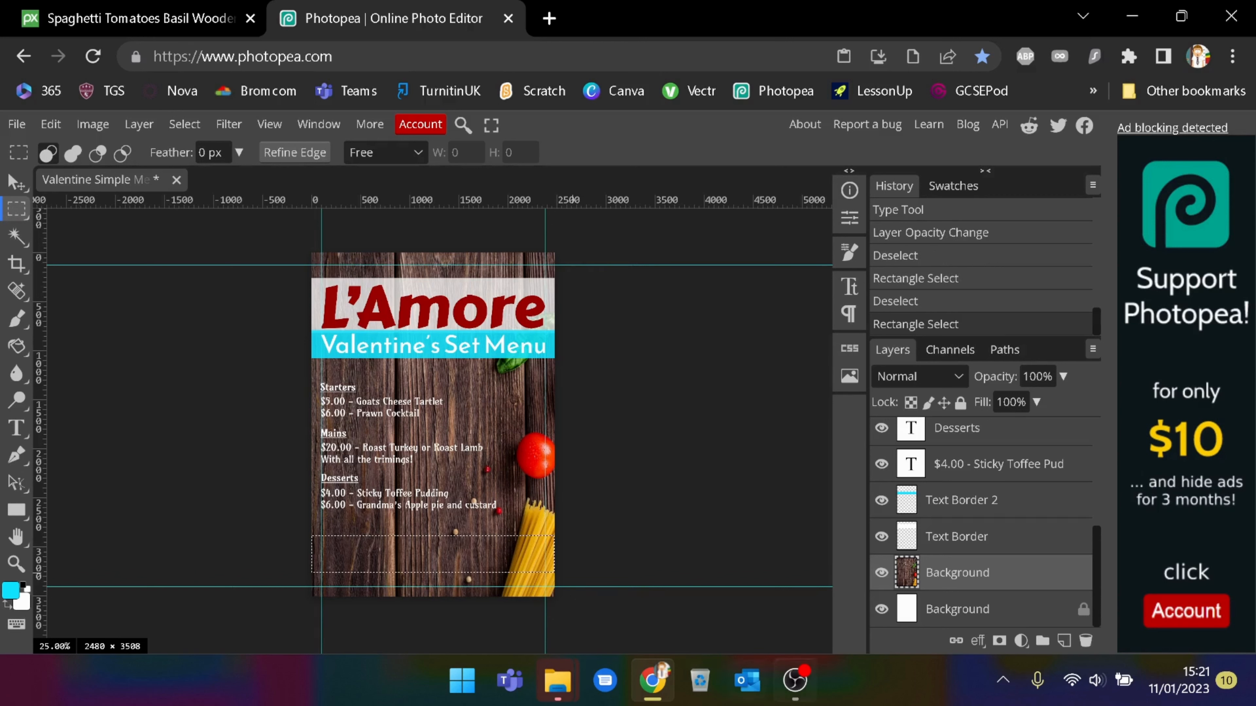
{"action": "left_click", "coordinate": [1064, 640]}
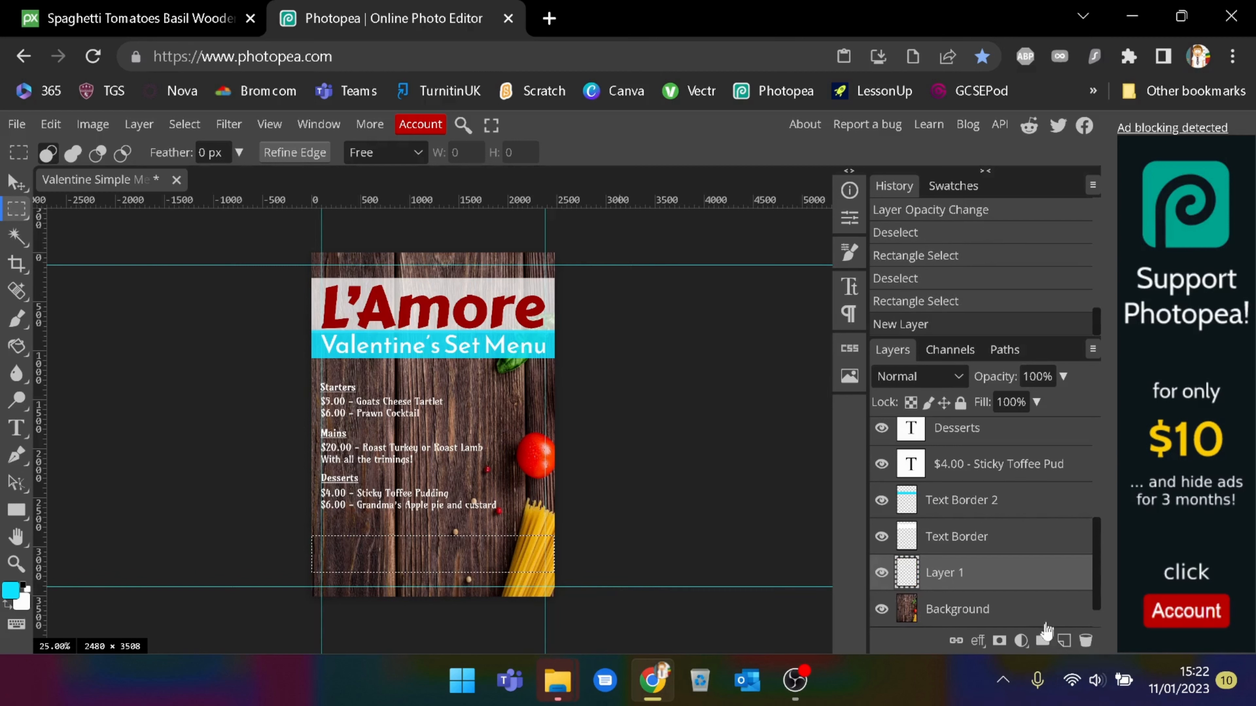
{"action": "left_click", "coordinate": [17, 346]}
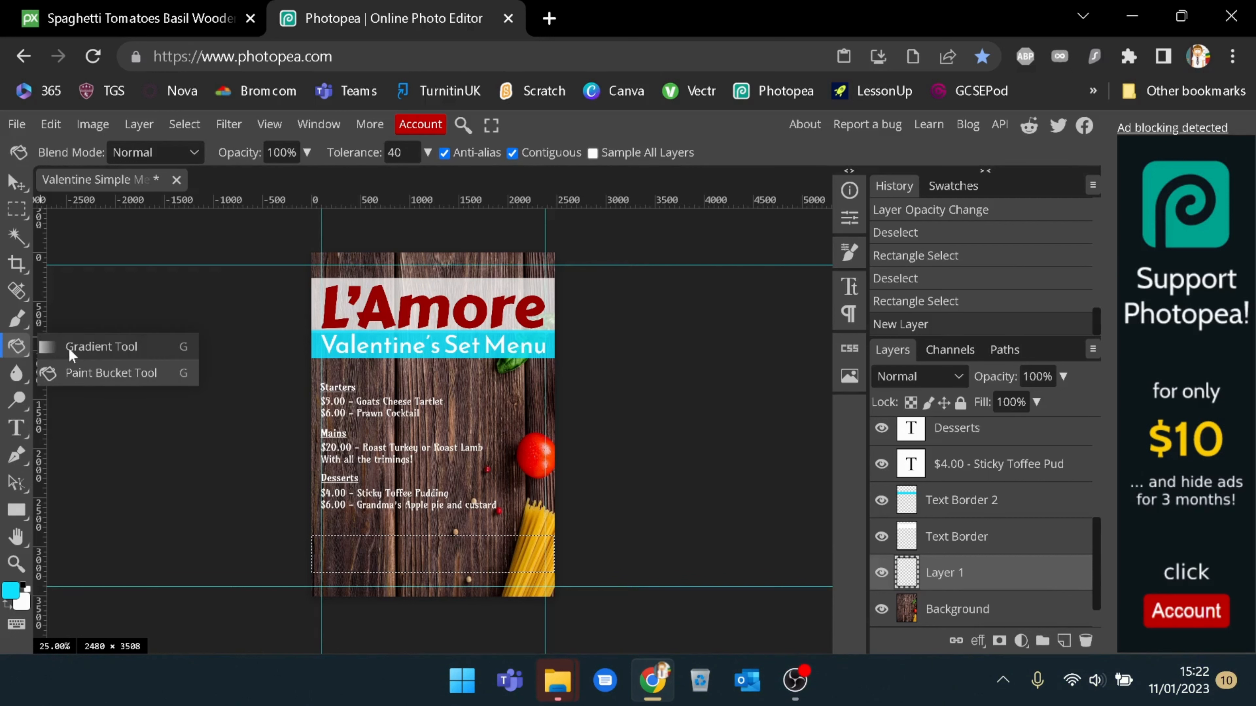
{"action": "left_click", "coordinate": [75, 376]}
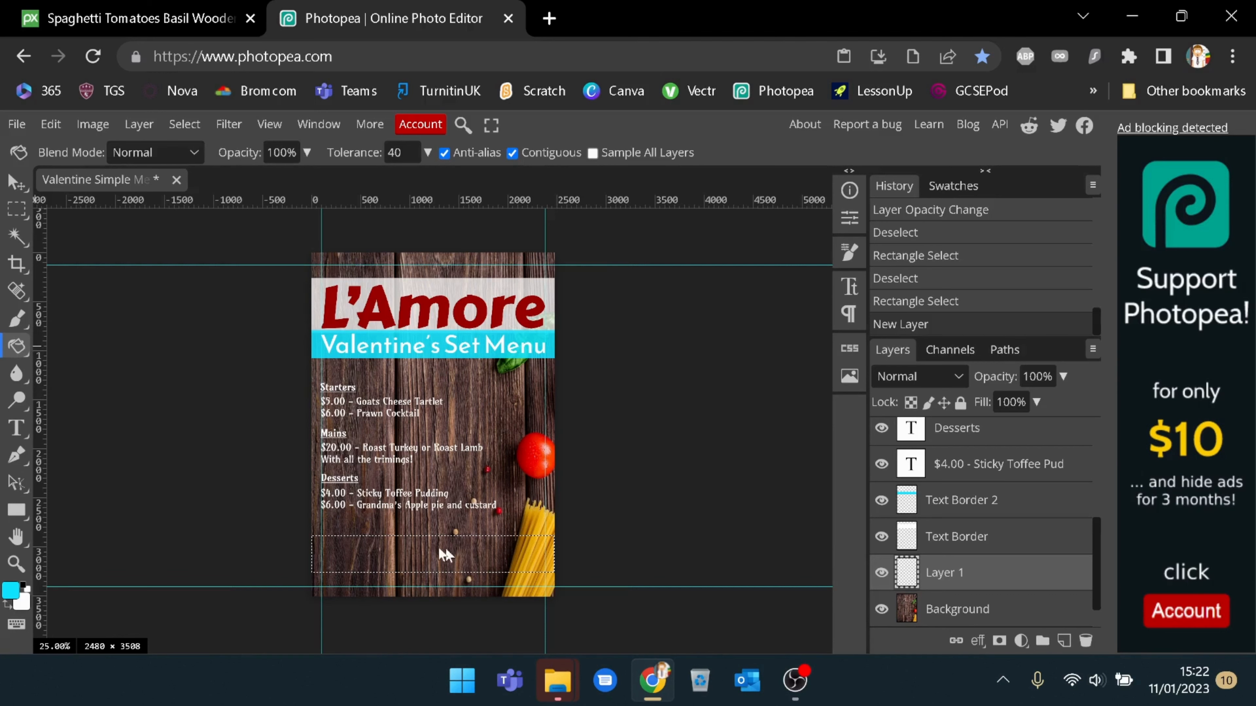
{"action": "left_click", "coordinate": [10, 597]}
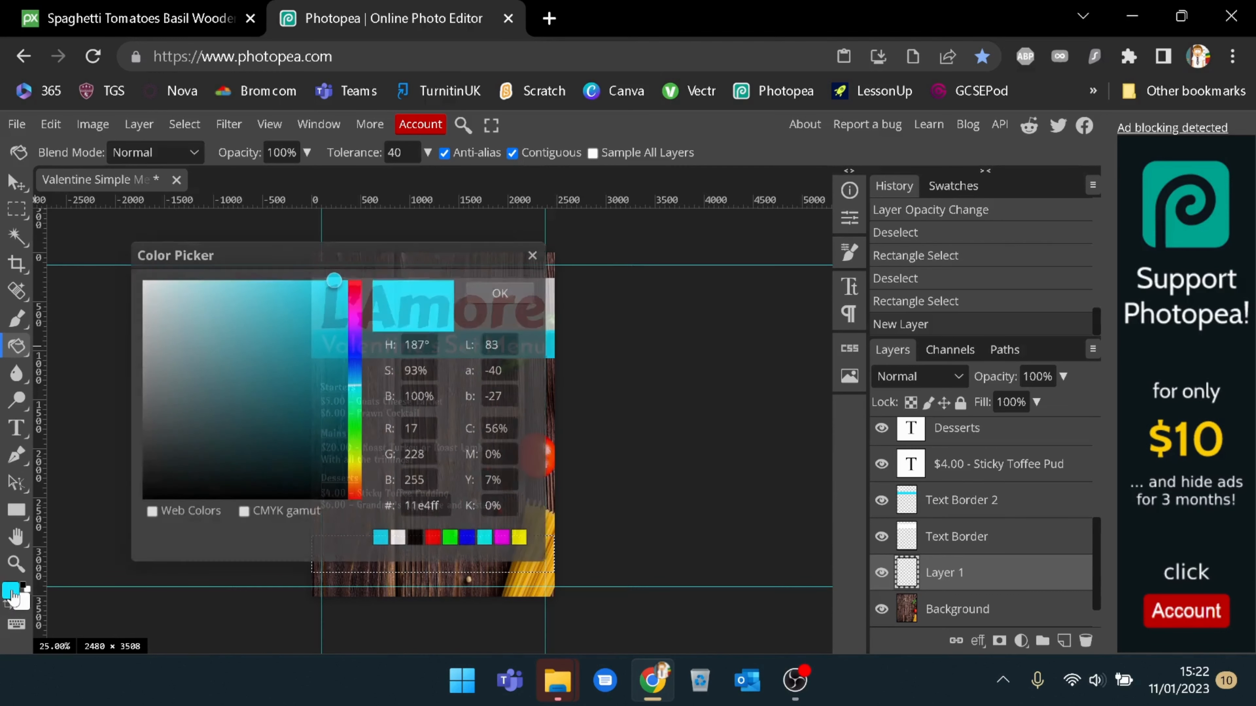
{"action": "left_click", "coordinate": [173, 279]}
{"action": "left_click", "coordinate": [490, 296]}
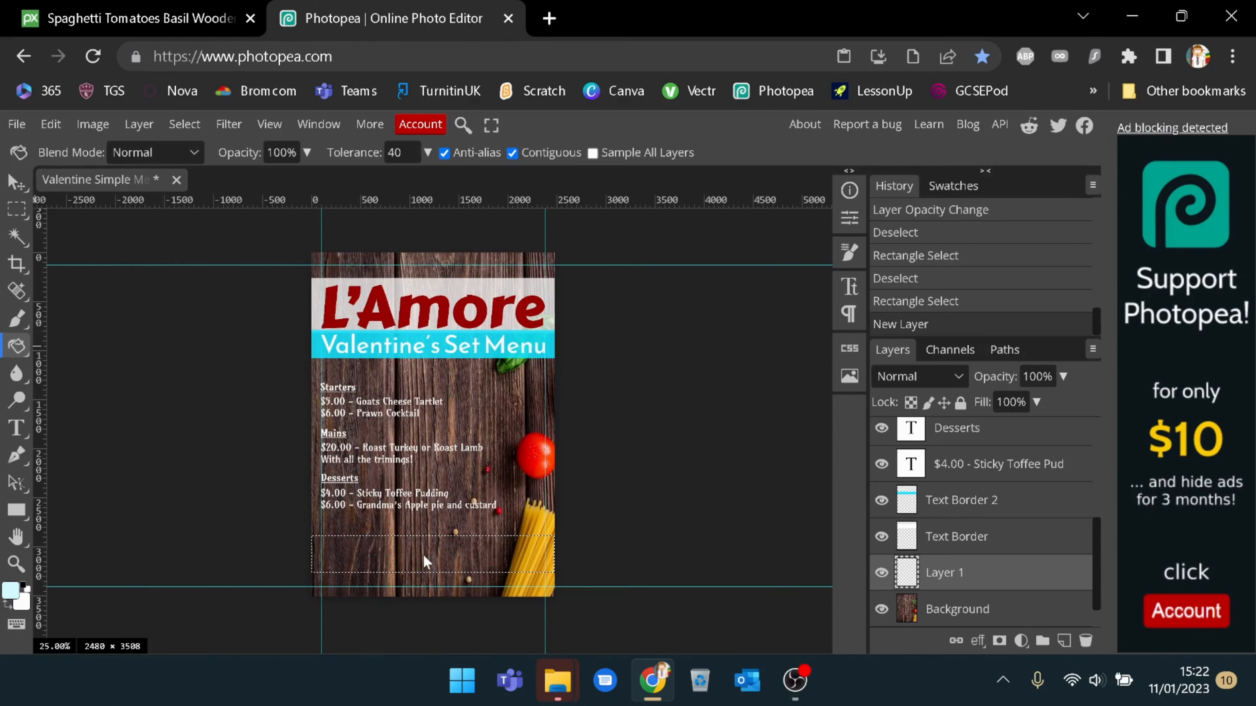
{"action": "left_click", "coordinate": [423, 555]}
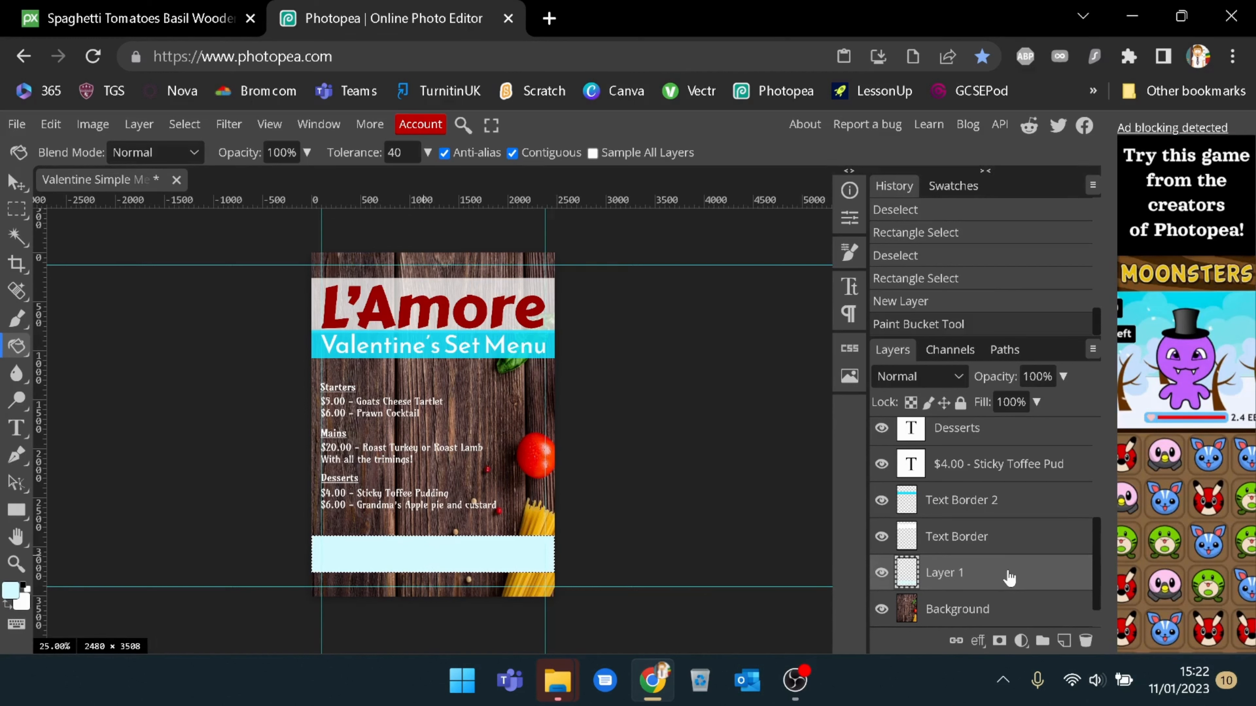
Adjust the opacity of the pale blue band's layer, leaving it at 100%.
{"action": "left_click", "coordinate": [1062, 376]}
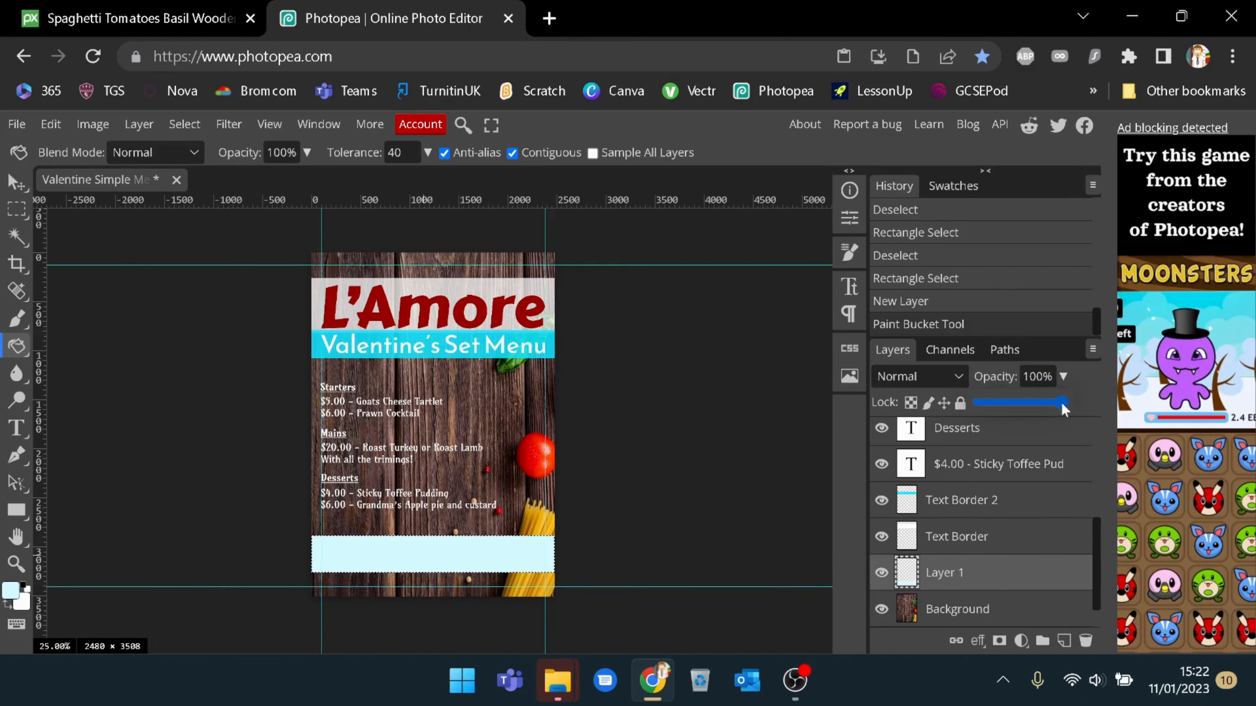
{"action": "mouse_move", "coordinate": [1063, 403]}
{"action": "left_mouse_down"}
{"action": "mouse_move", "coordinate": [1034, 401]}
{"action": "mouse_move", "coordinate": [1076, 411]}
{"action": "left_mouse_up"}
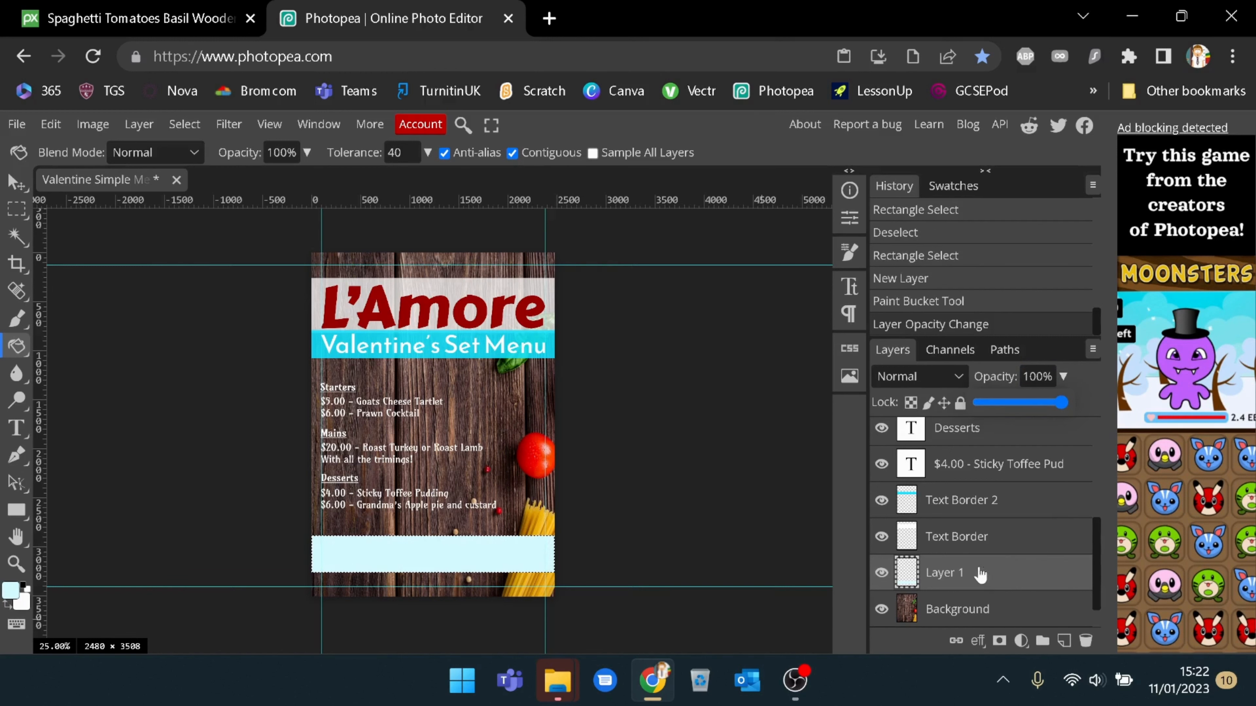
{"action": "left_click", "coordinate": [1006, 584]}
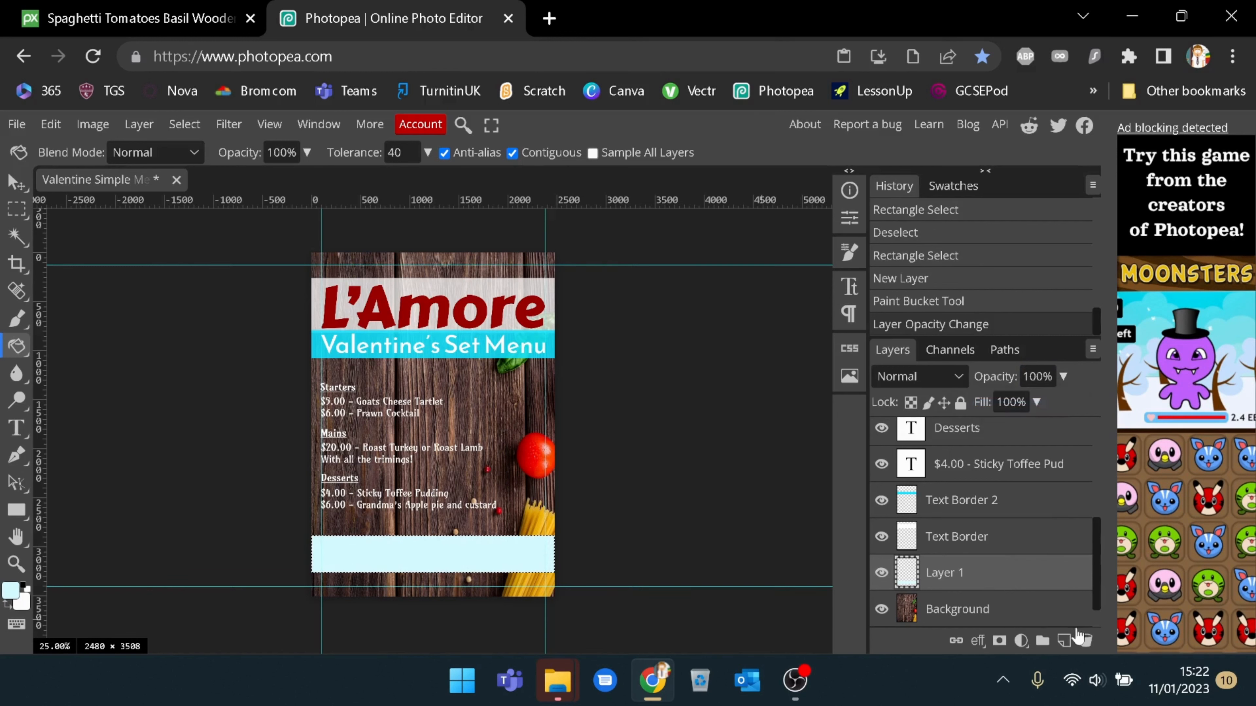